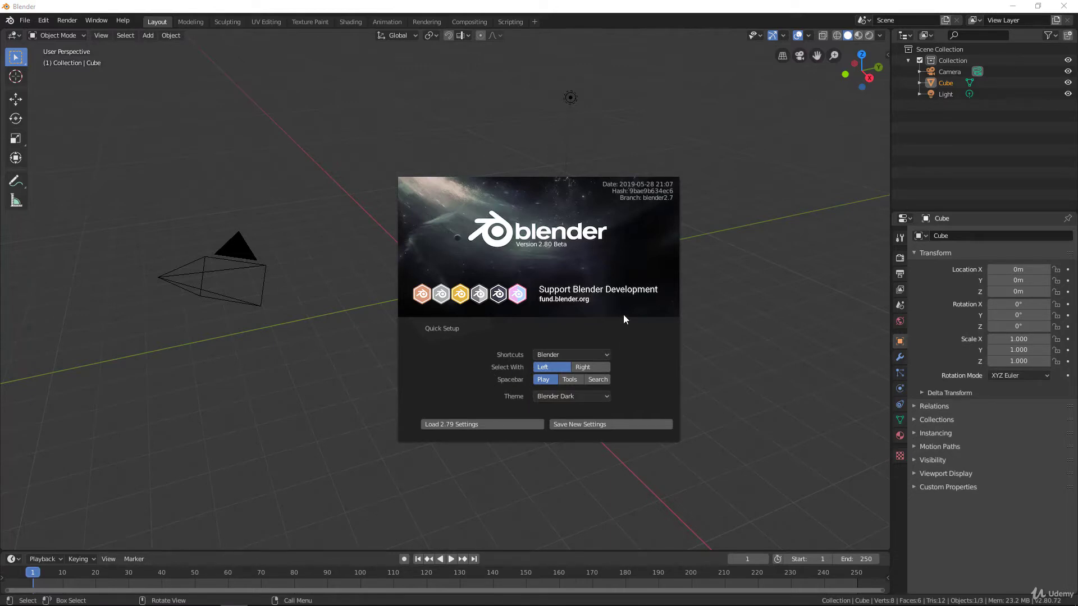
Complete the quick setup with Blender shortcuts and the spacebar set to Search, save the new settings and dismiss the splash screen
click(568, 356)
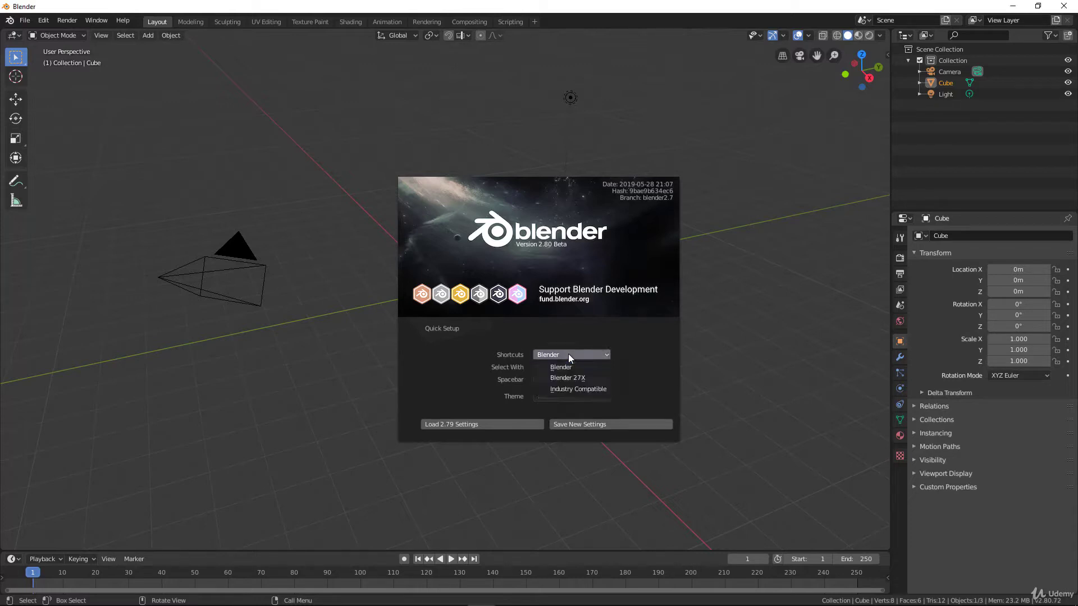
click(561, 370)
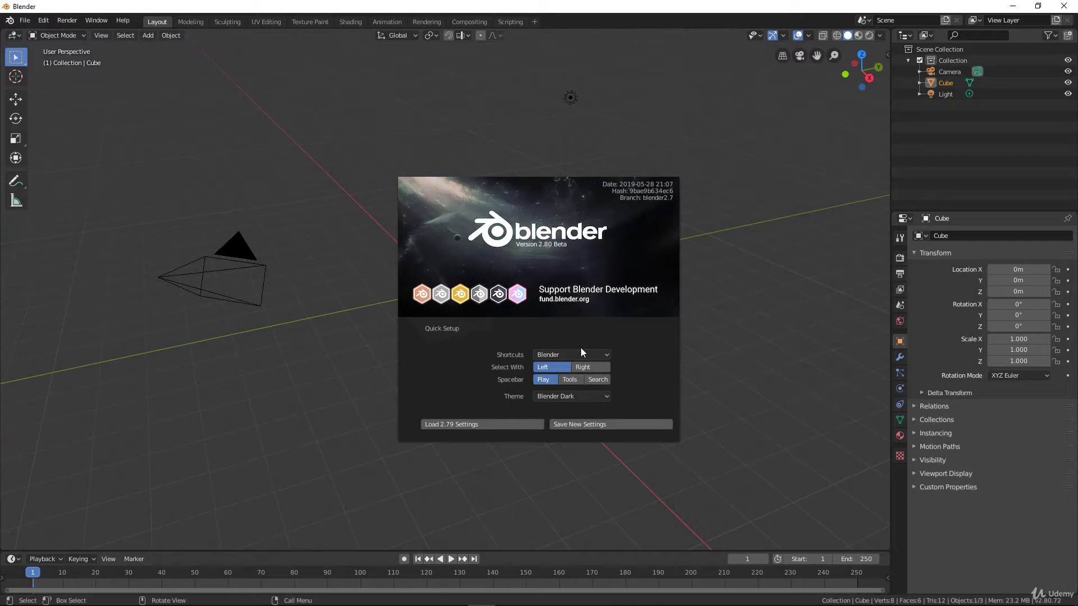
click(563, 355)
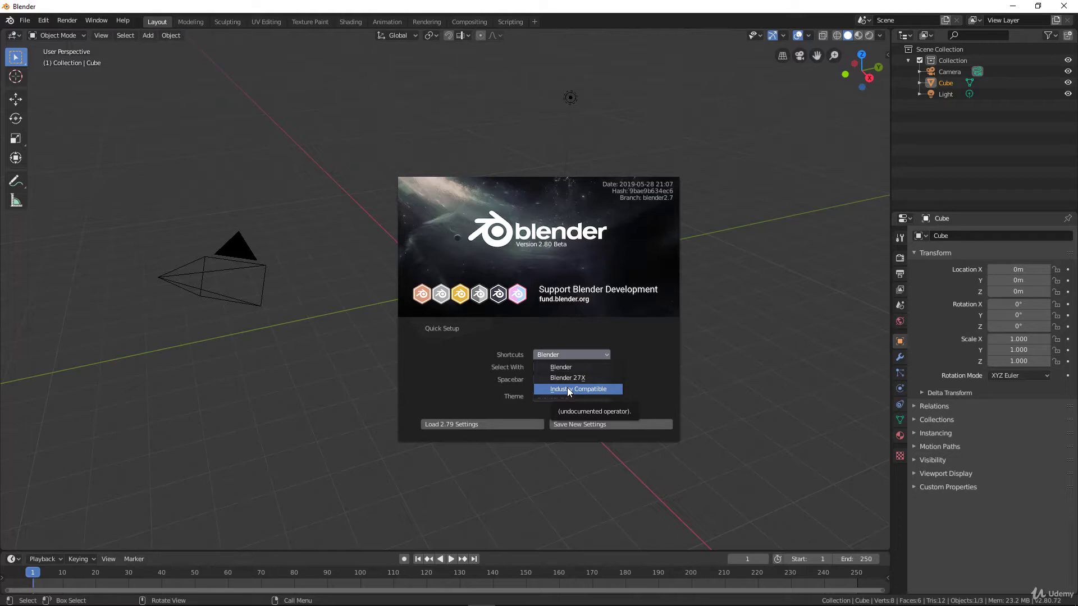
click(557, 368)
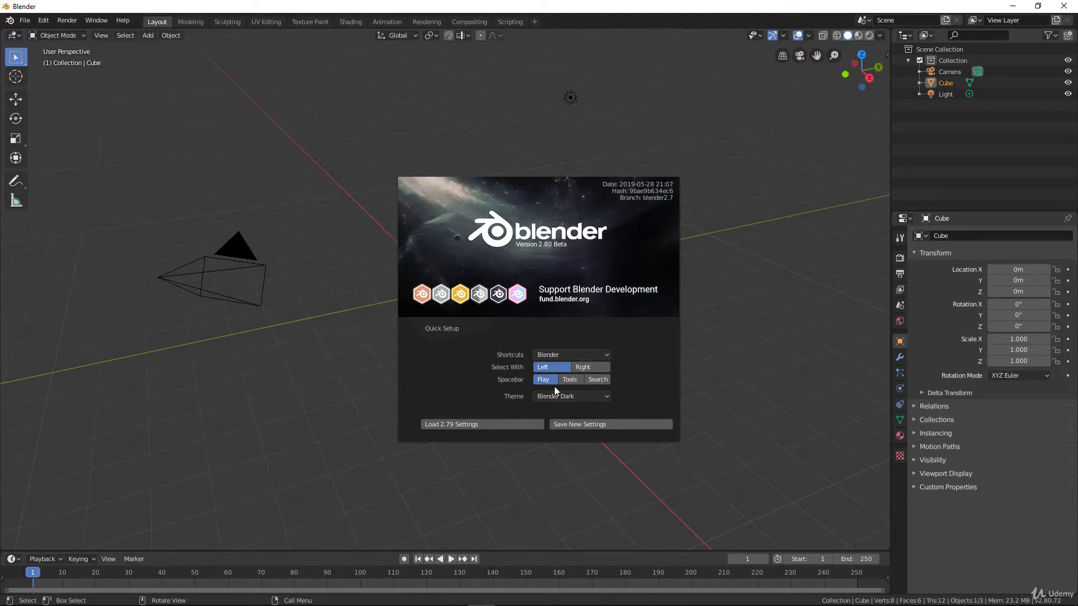
click(599, 379)
click(591, 424)
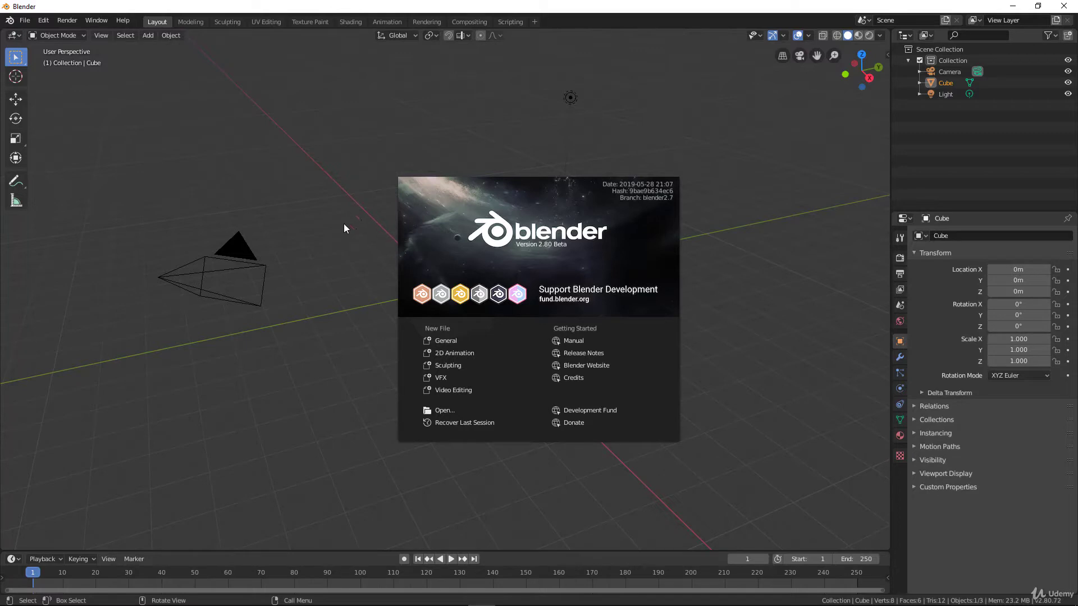
click(343, 224)
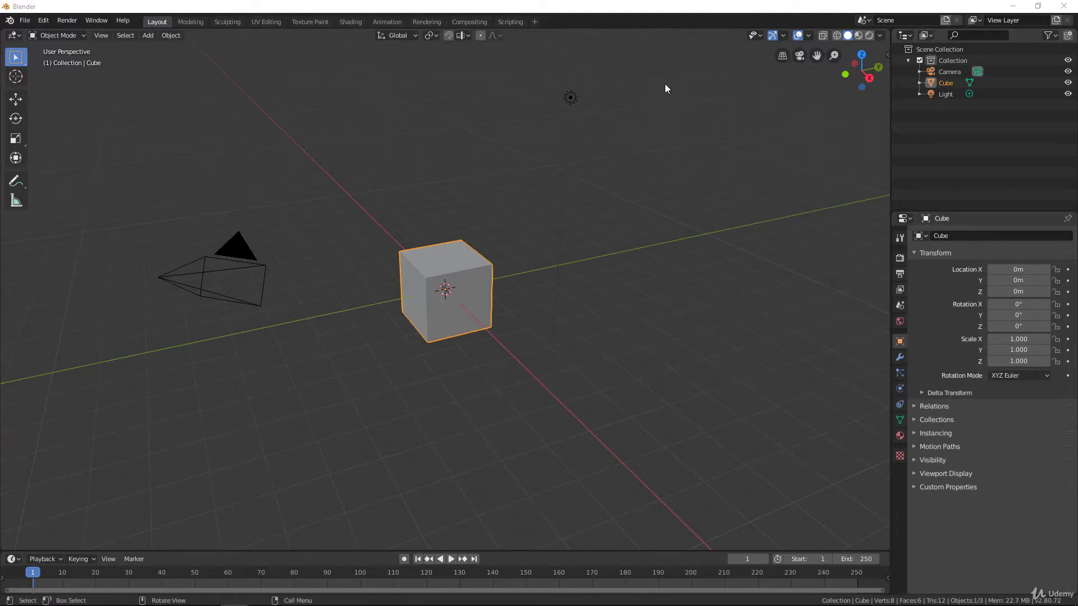
Start the Shortcut VUr input display in the 3D viewport and hide the sidebar again
click(887, 55)
click(883, 131)
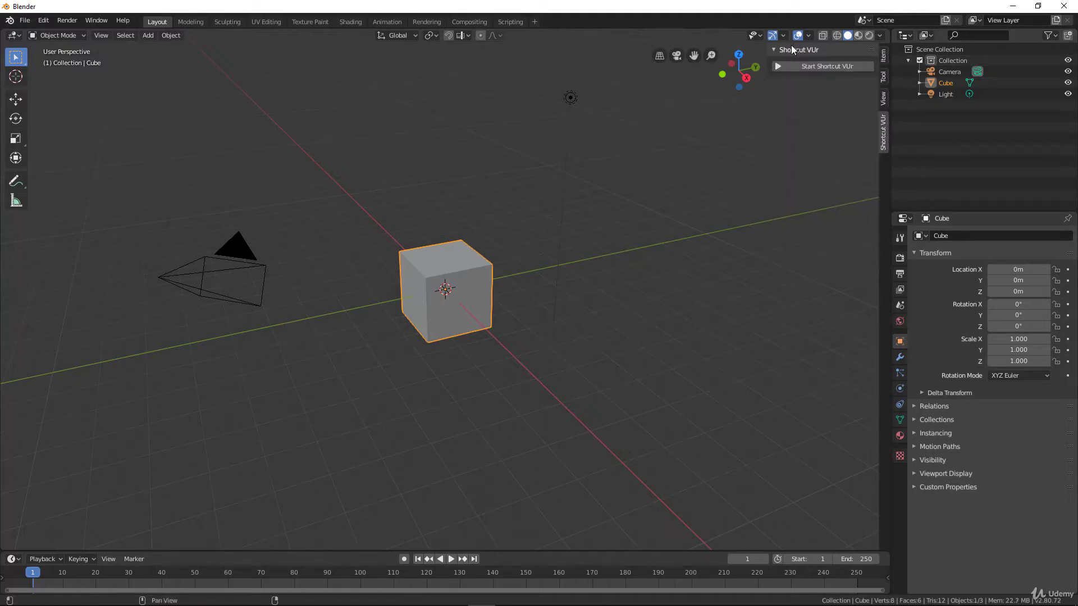
click(820, 67)
drag(767, 51, 864, 54)
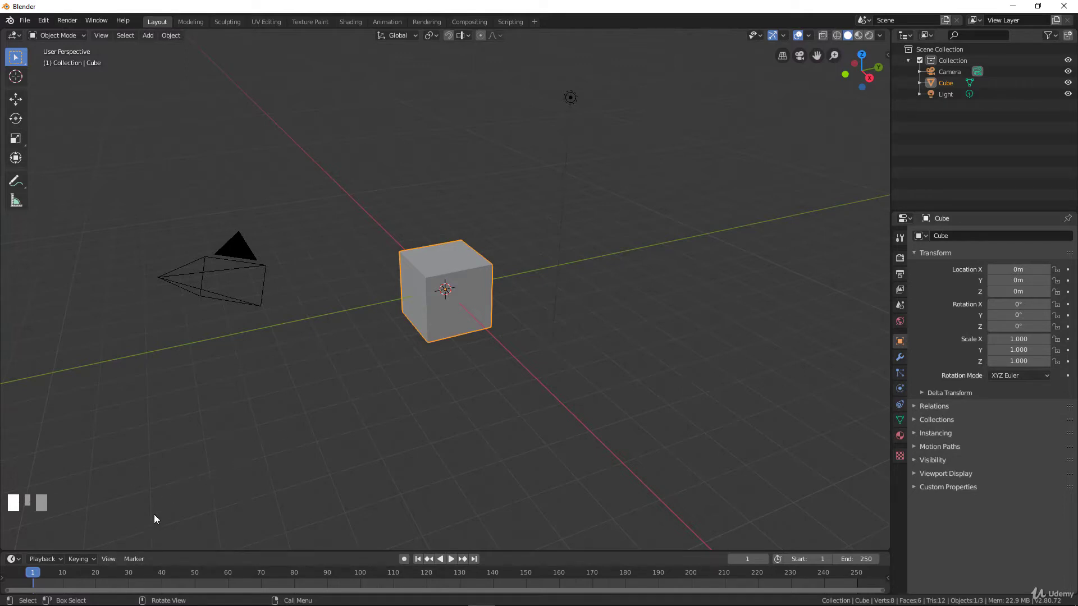
Duplicate the cube and place the copy about 5.87 m from the original
key(ctrl)
key(shift)
key(shift+d)
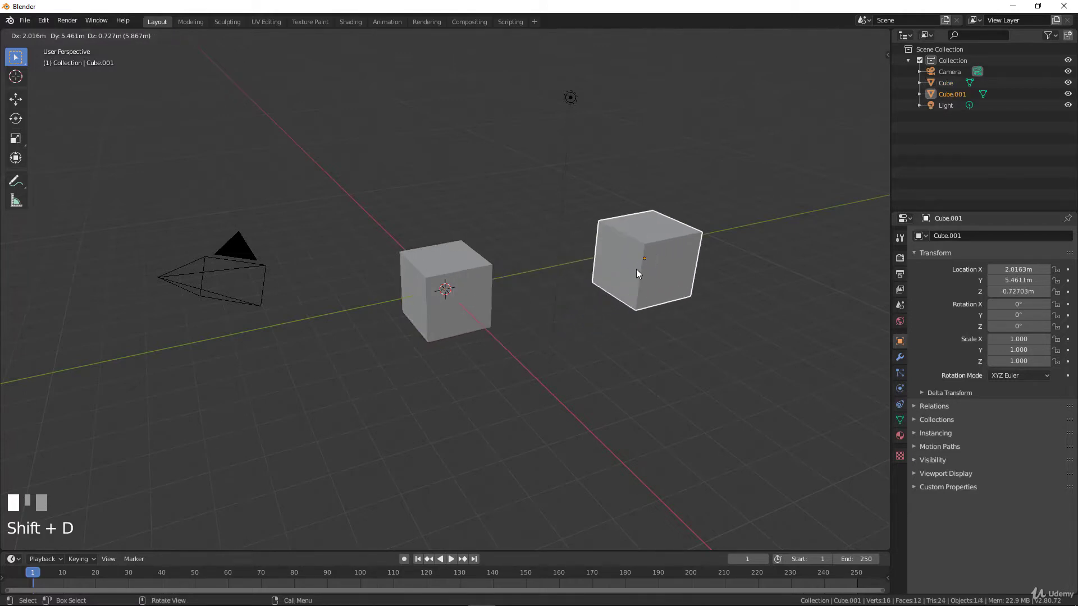
click(635, 269)
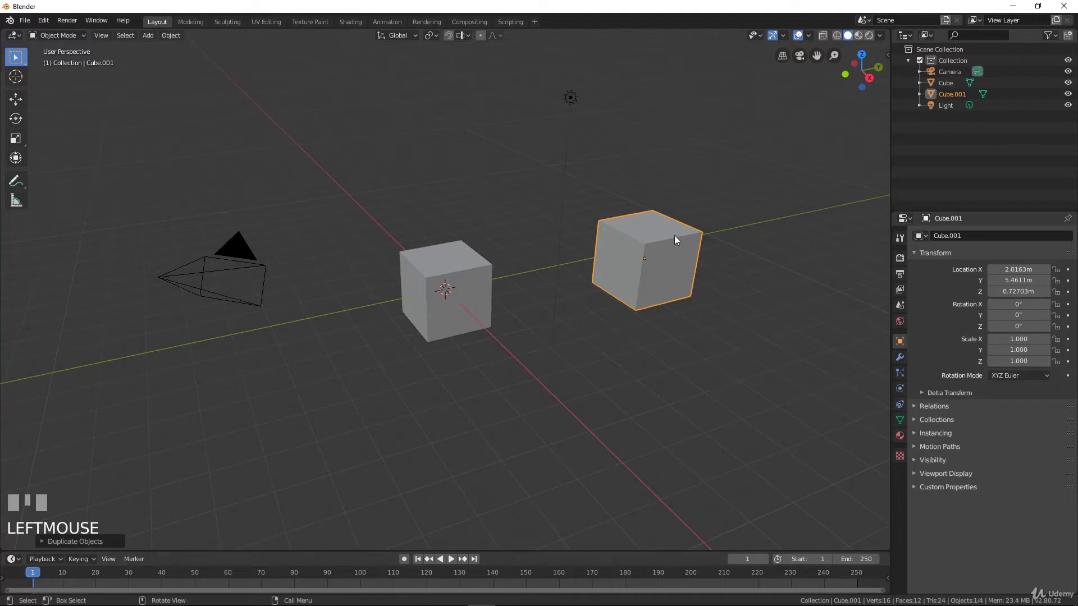
Delete the duplicated cube, and undo both the deletion and the duplication
key(x)
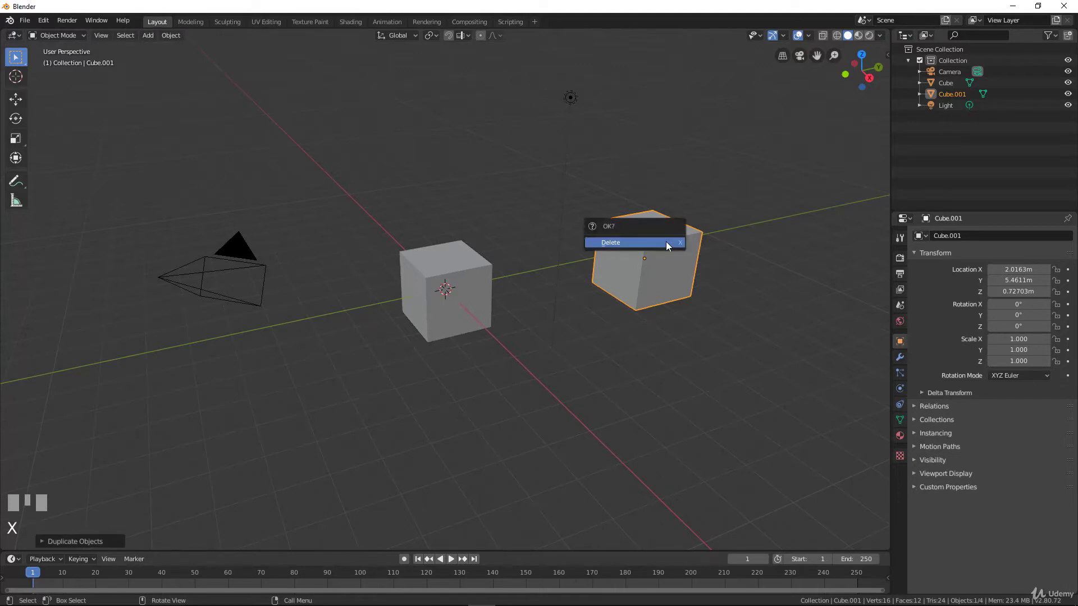
click(666, 242)
key(ctrl+z)
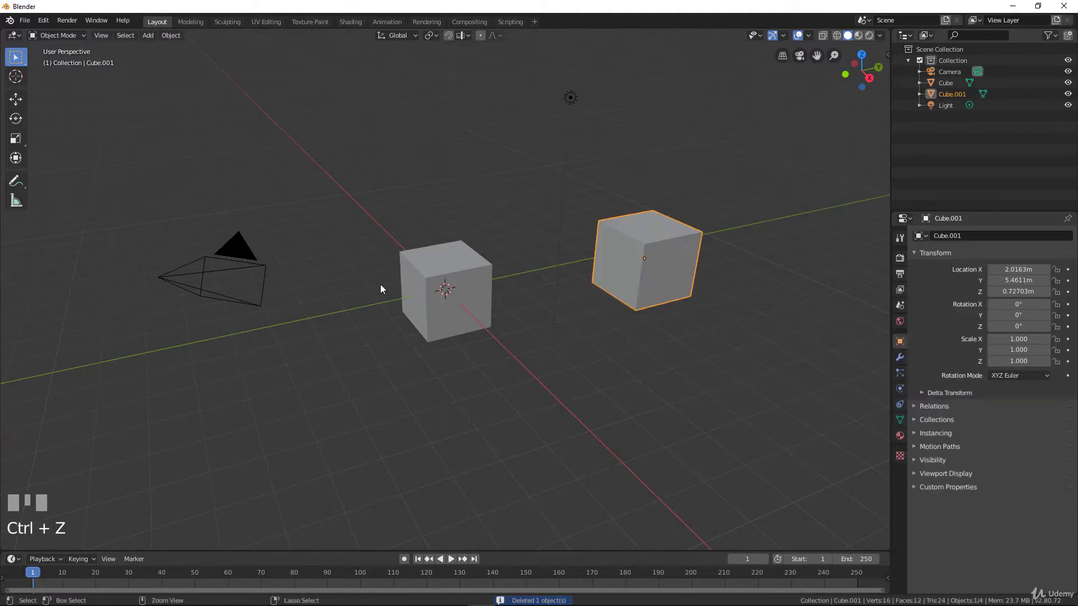
key(ctrl+z)
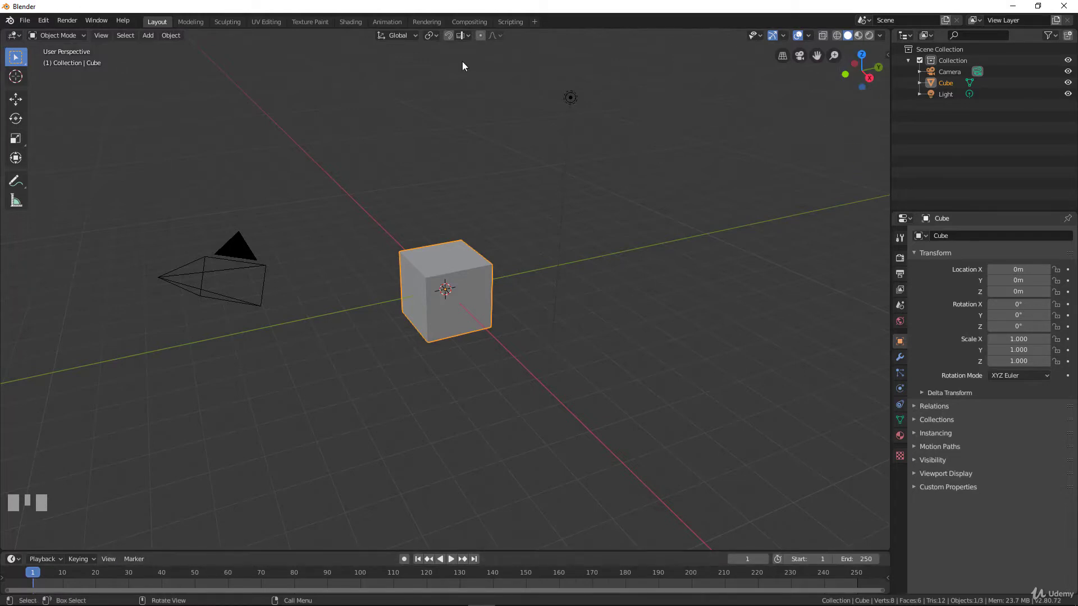
Review the cube's material, constraint, physics, particle and modifier properties, plus the render and active tool settings
middle_drag(376, 225, 454, 230)
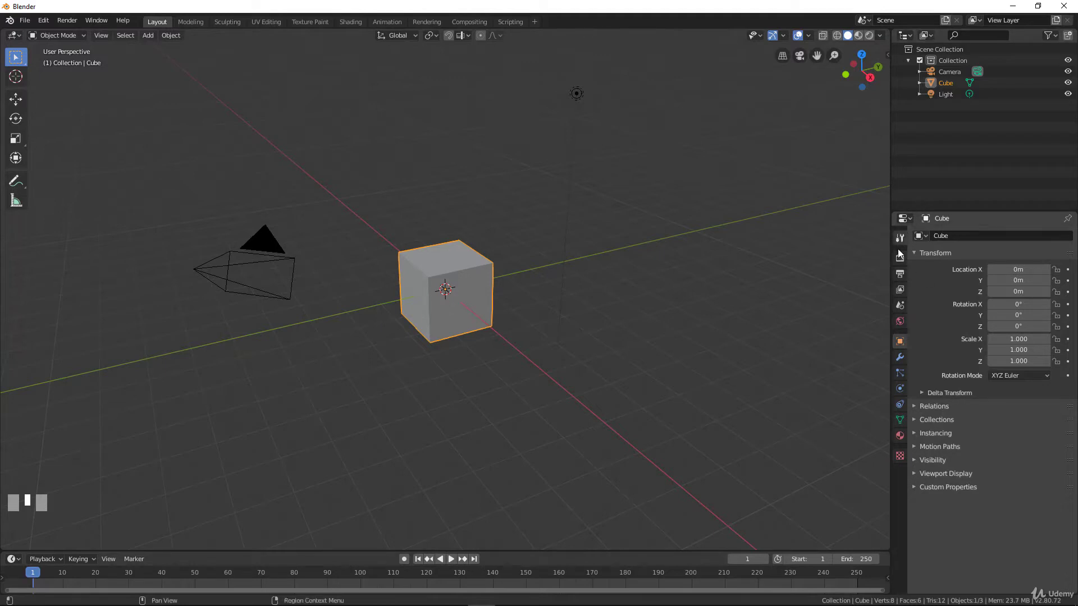
click(899, 435)
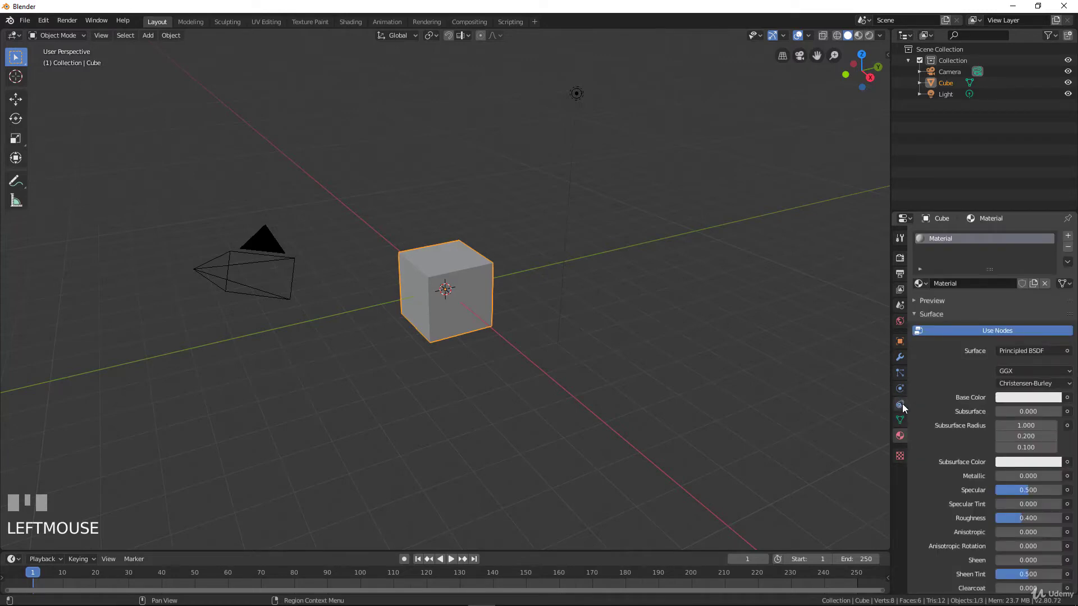
click(899, 405)
click(899, 389)
click(900, 373)
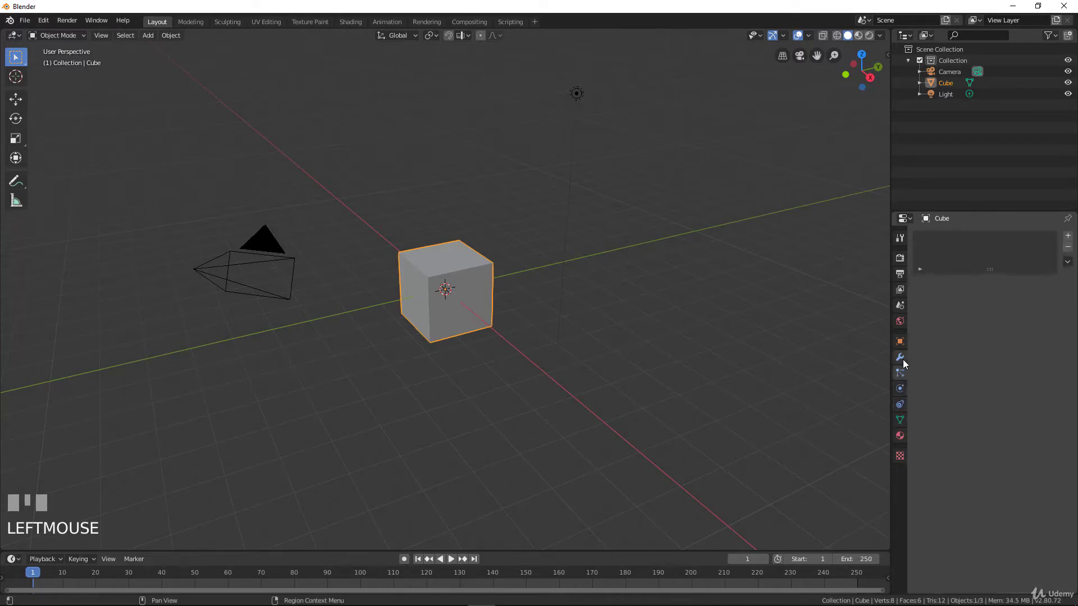
click(899, 357)
click(899, 257)
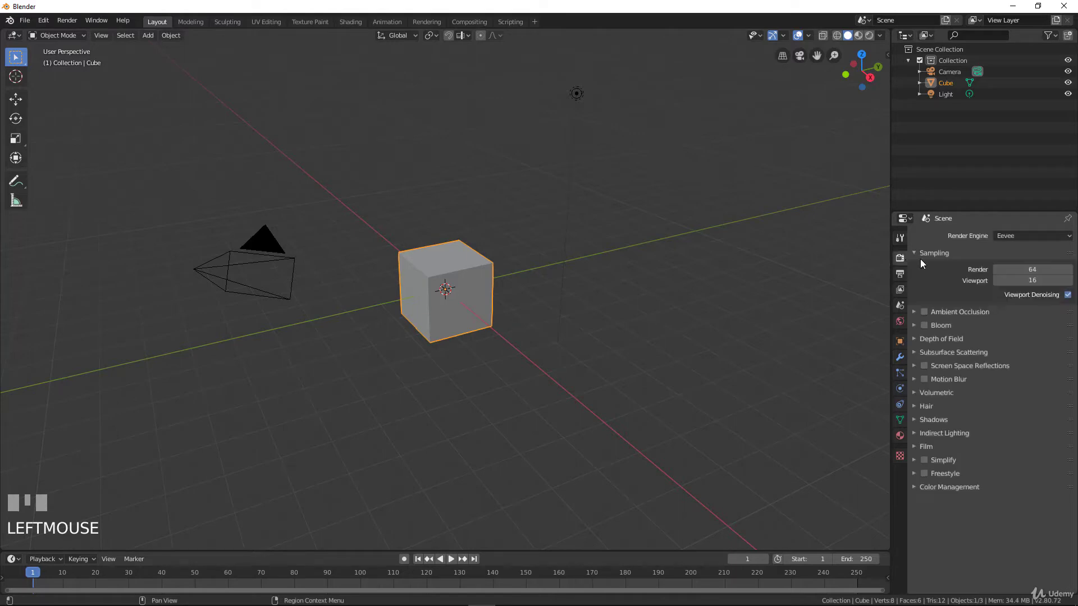
click(900, 237)
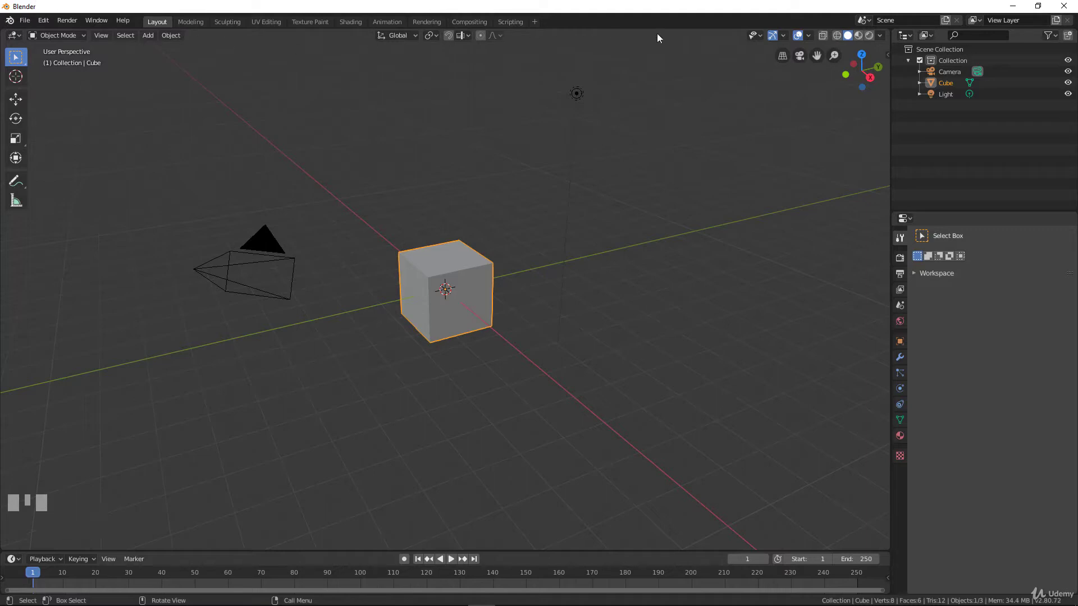
Bring the splash screen back up and look over the splash, support and about options
click(8, 21)
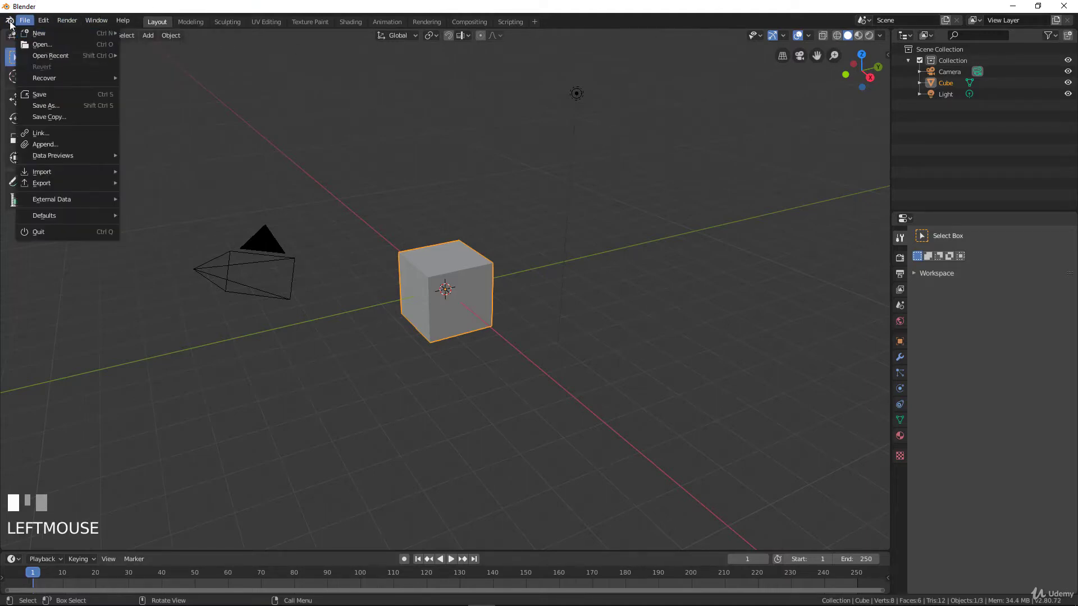
click(17, 34)
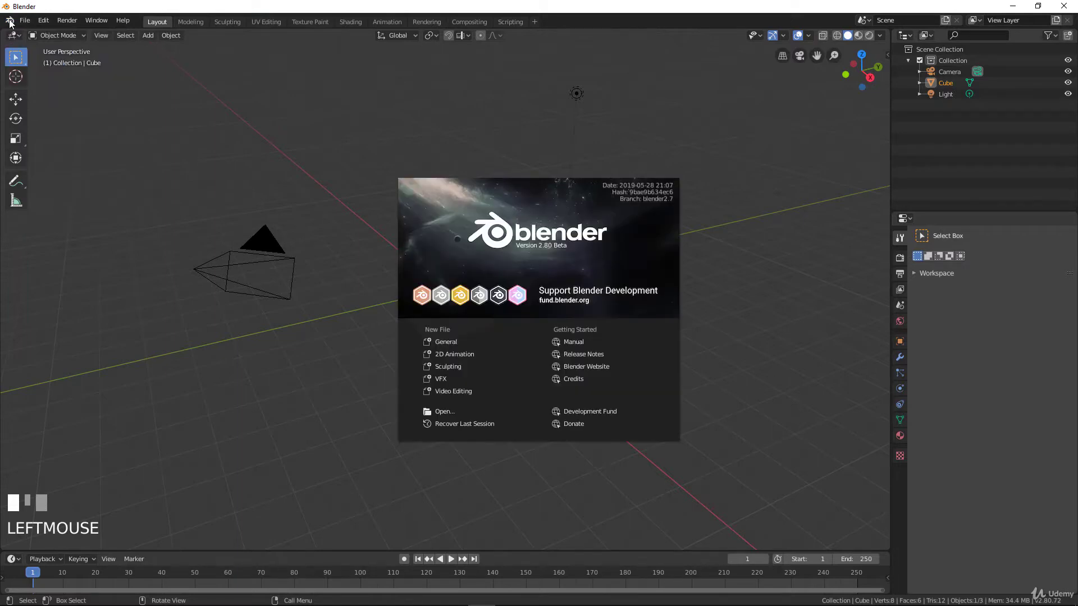
click(9, 20)
click(9, 20)
mouse_move(31, 57)
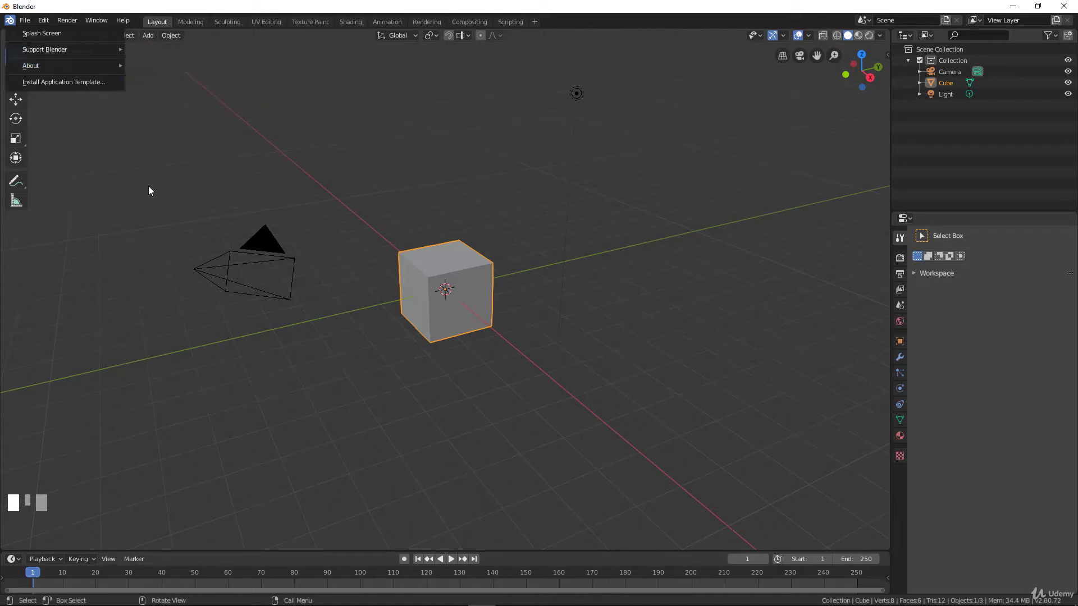
click(25, 21)
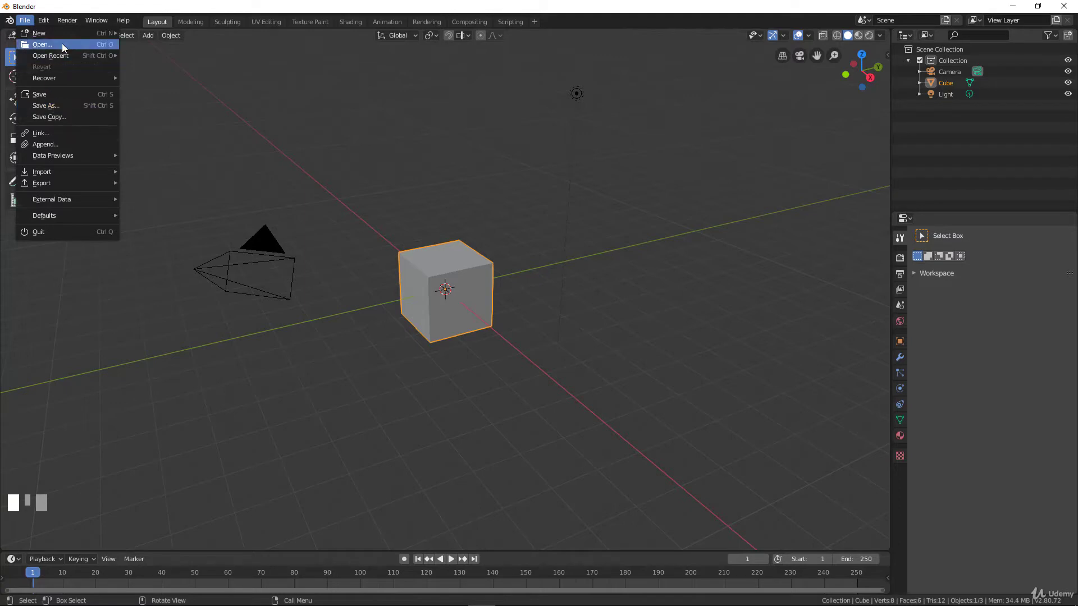
mouse_move(52, 36)
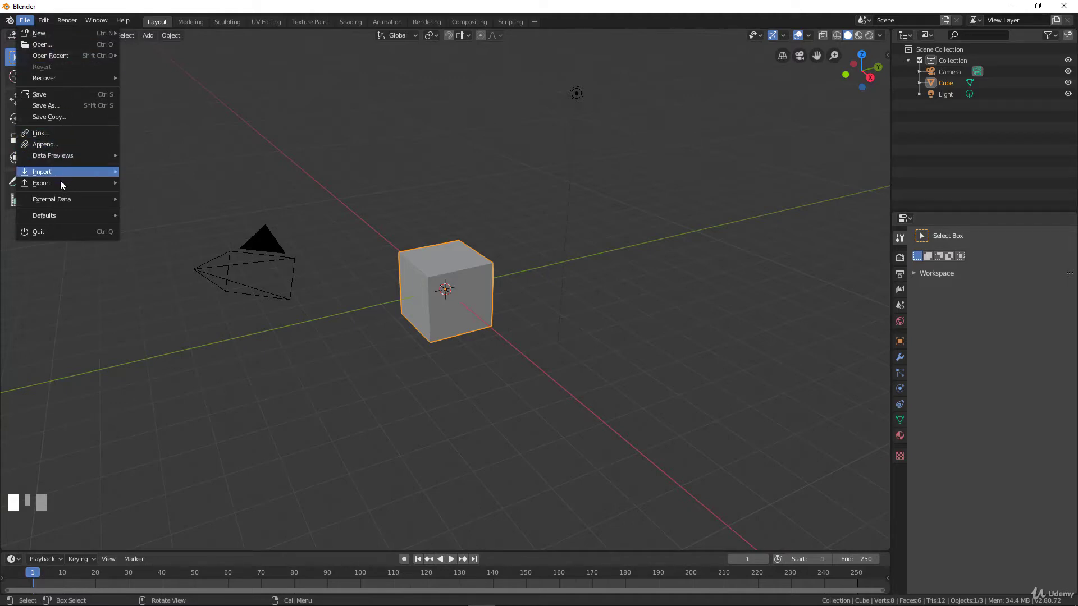
mouse_move(62, 177)
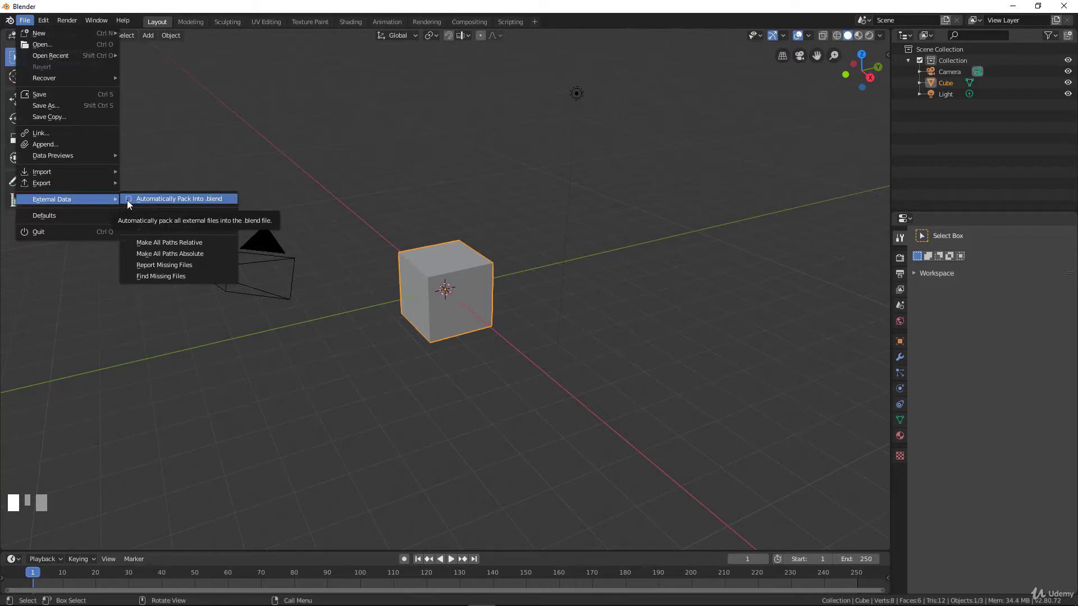
mouse_move(80, 224)
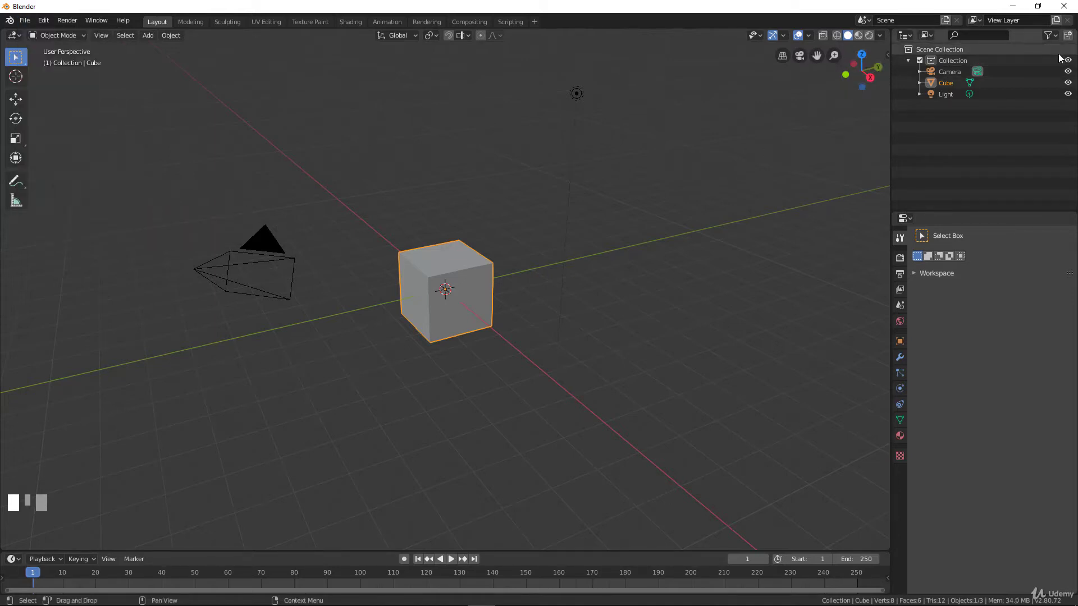
Show the viewport and render restriction toggles in the Outliner, and hide them again
click(1048, 36)
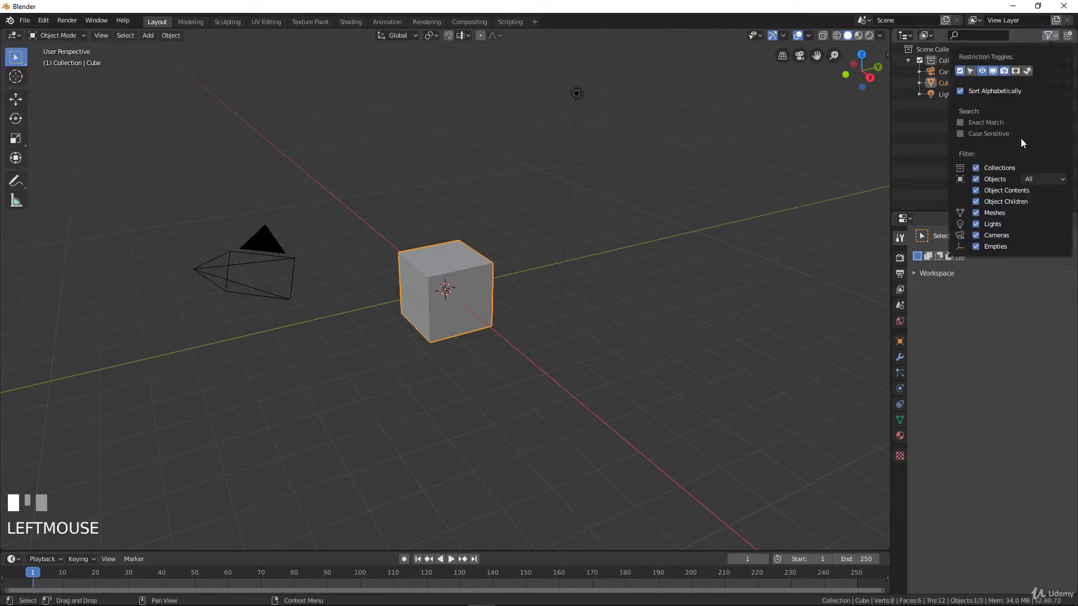
click(26, 21)
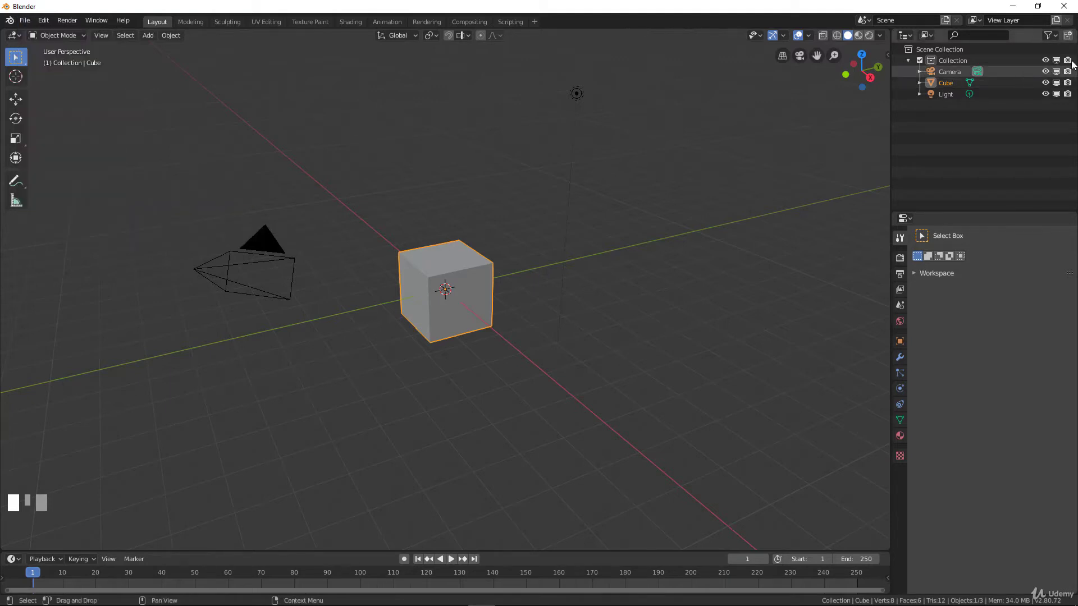
click(1048, 36)
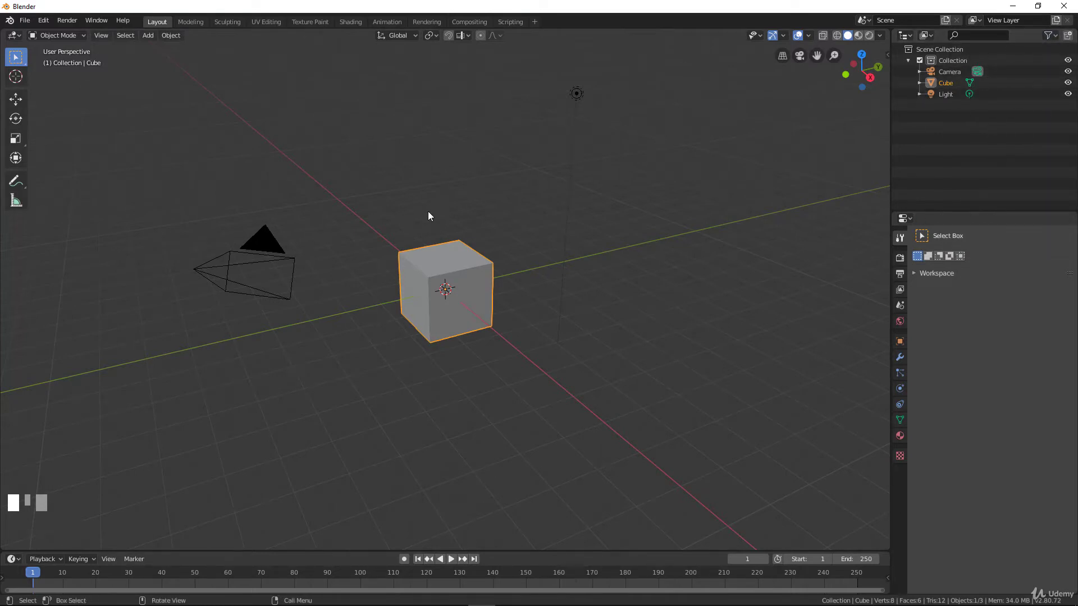
Search the operators for "move", run Move on the cube and cancel it
click(25, 21)
click(44, 21)
key(space)
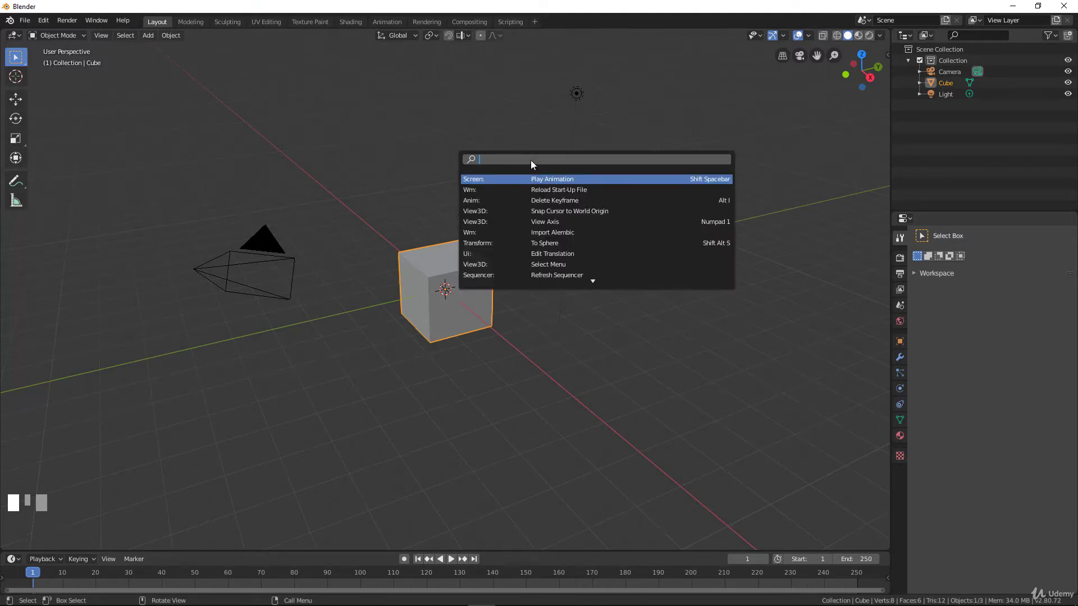
text(gra)
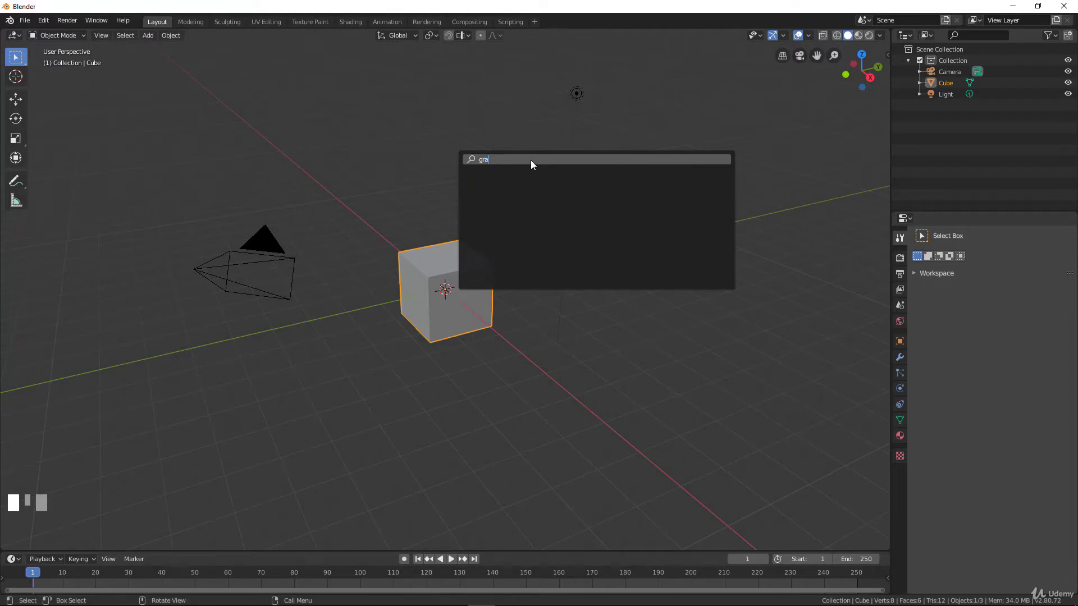
key(BackSpace)
key(BackSpace)
key(BackSpace)
text(mo)
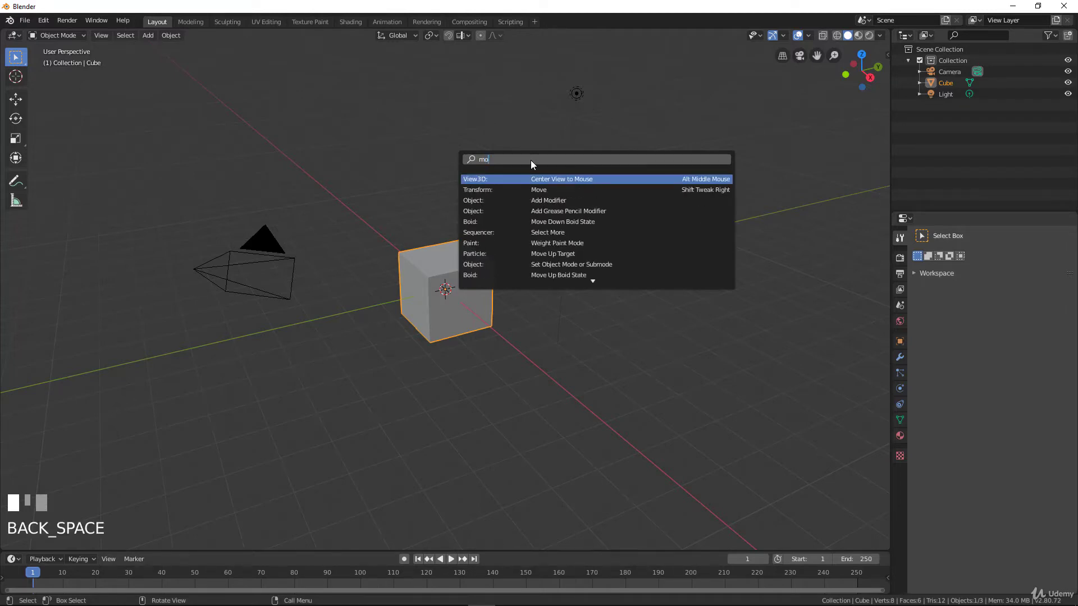
text(ve)
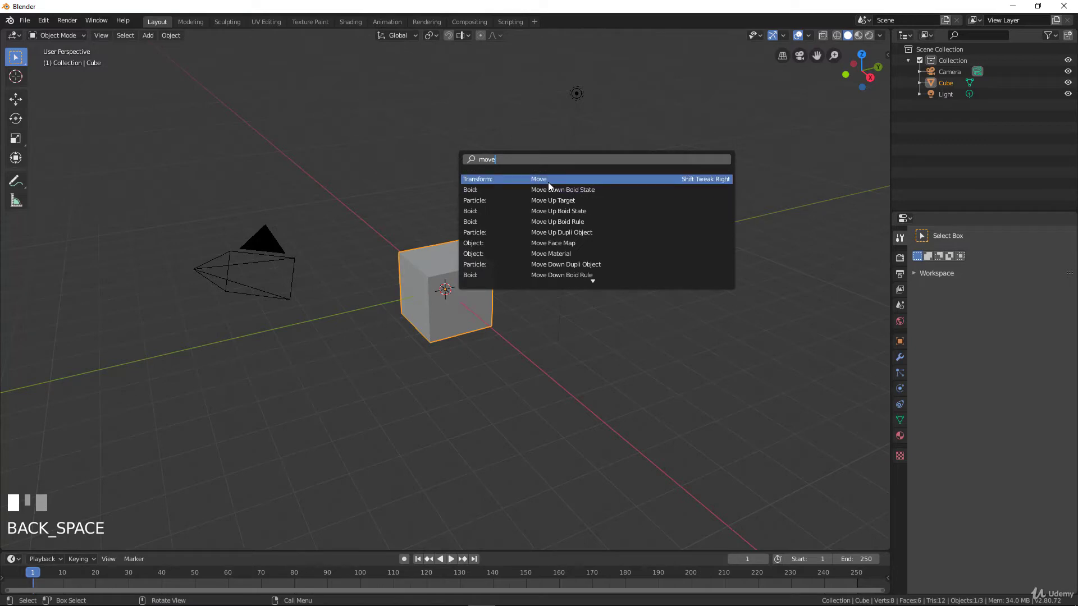
click(548, 182)
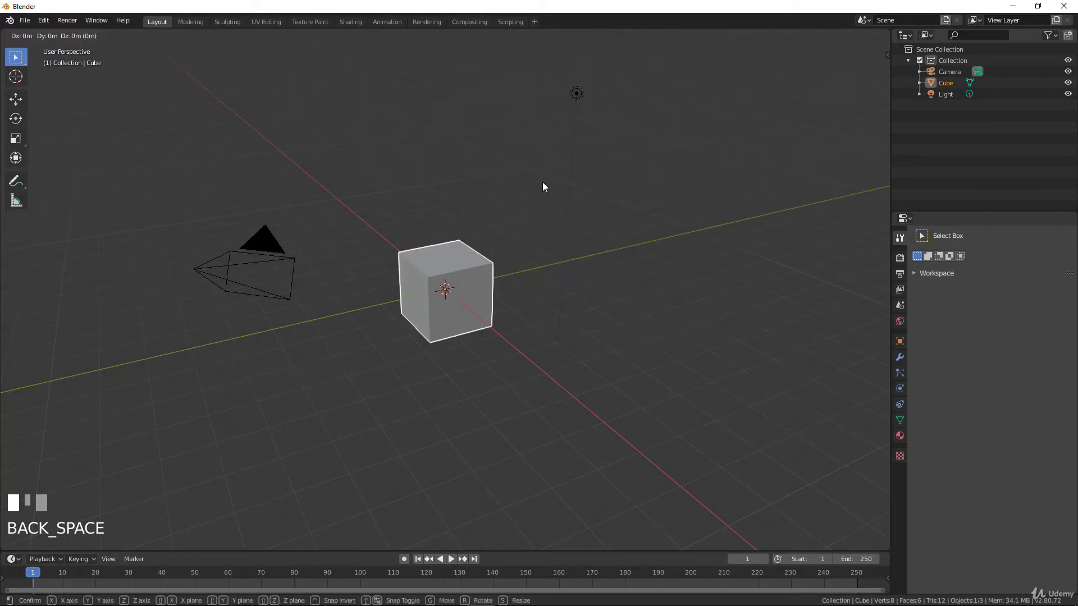
right_click(528, 140)
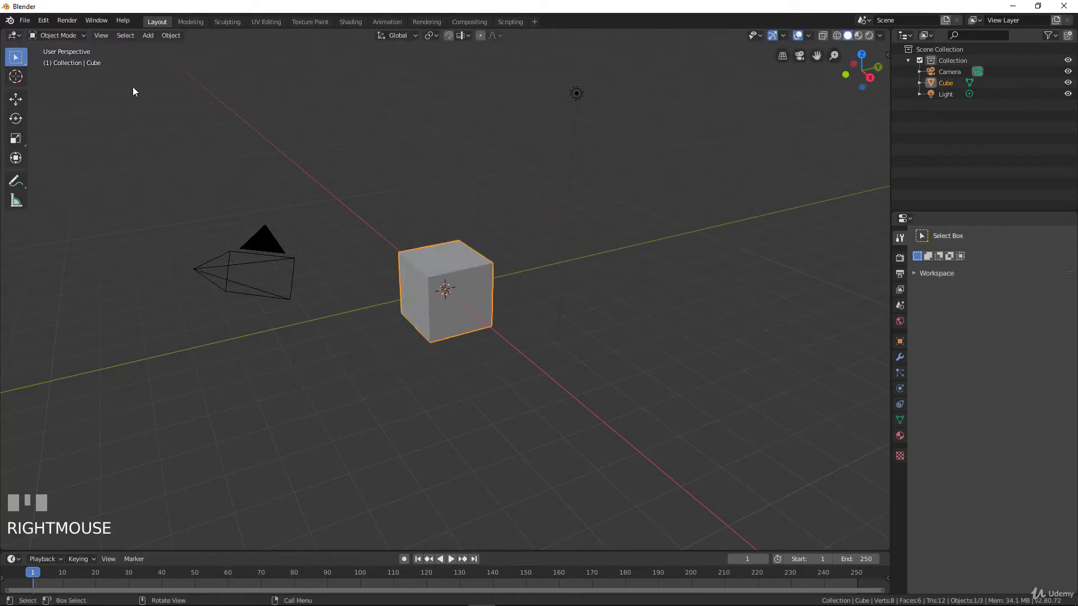
Look over the edit commands, and select the camera and the light in turn in the viewport
click(42, 20)
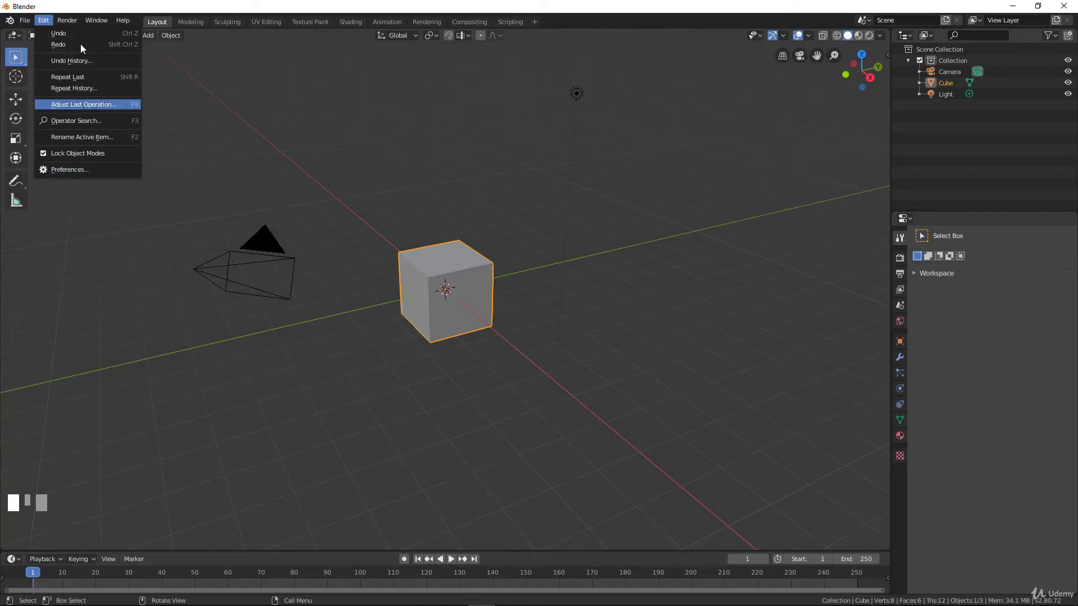
mouse_move(74, 21)
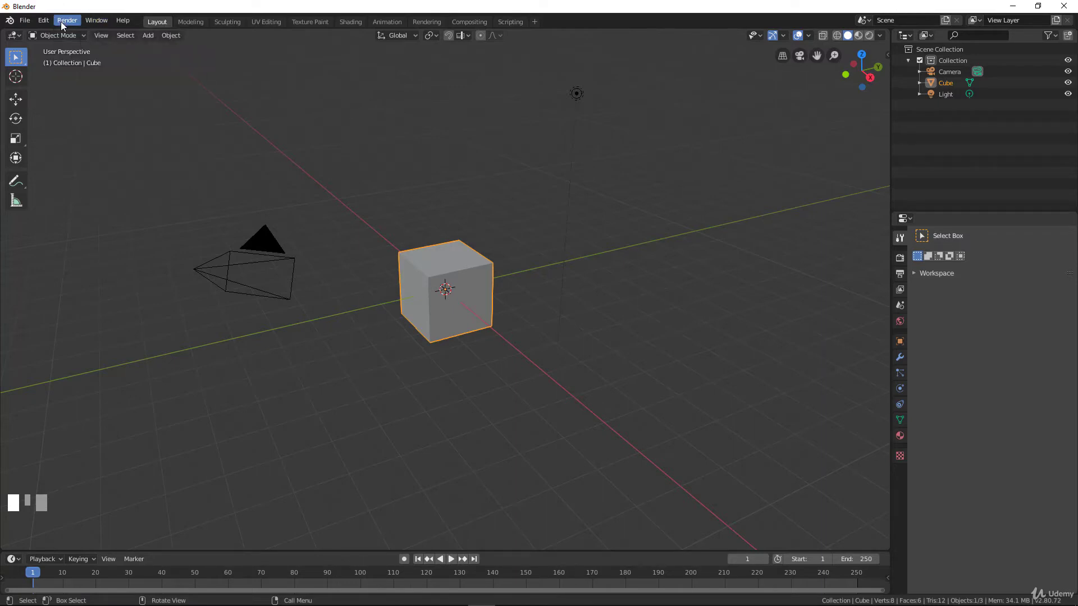
middle_drag(458, 201, 272, 192)
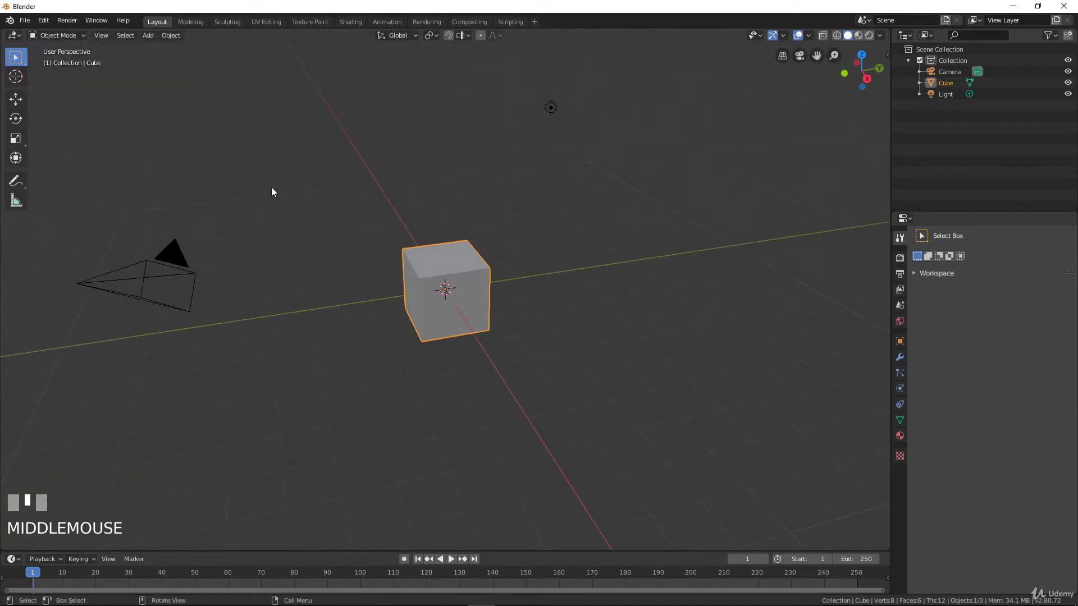
middle_drag(416, 271, 250, 217)
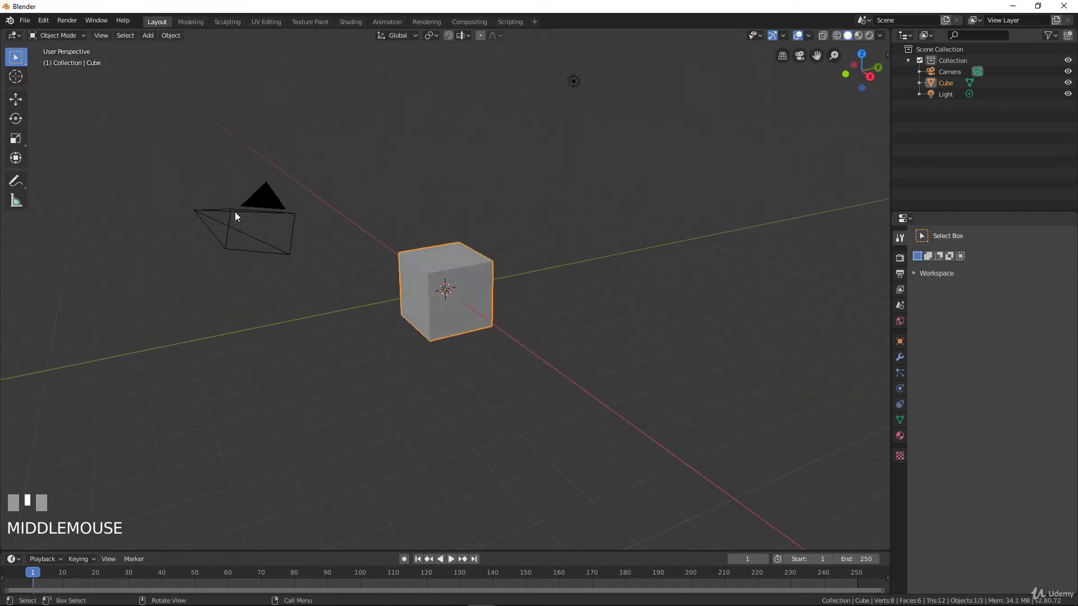
click(234, 210)
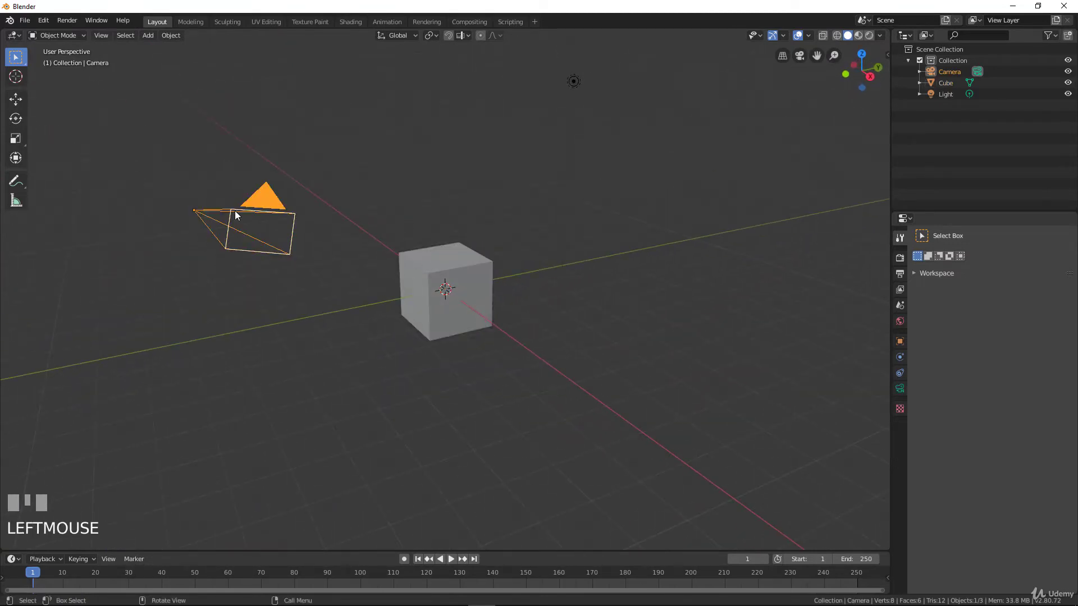
click(572, 81)
Look through the active camera, return to the free perspective to select the camera object, and restore the camera view
mouse_move(313, 217)
middle_down()
mouse_move(414, 232)
mouse_move(318, 220)
middle_up()
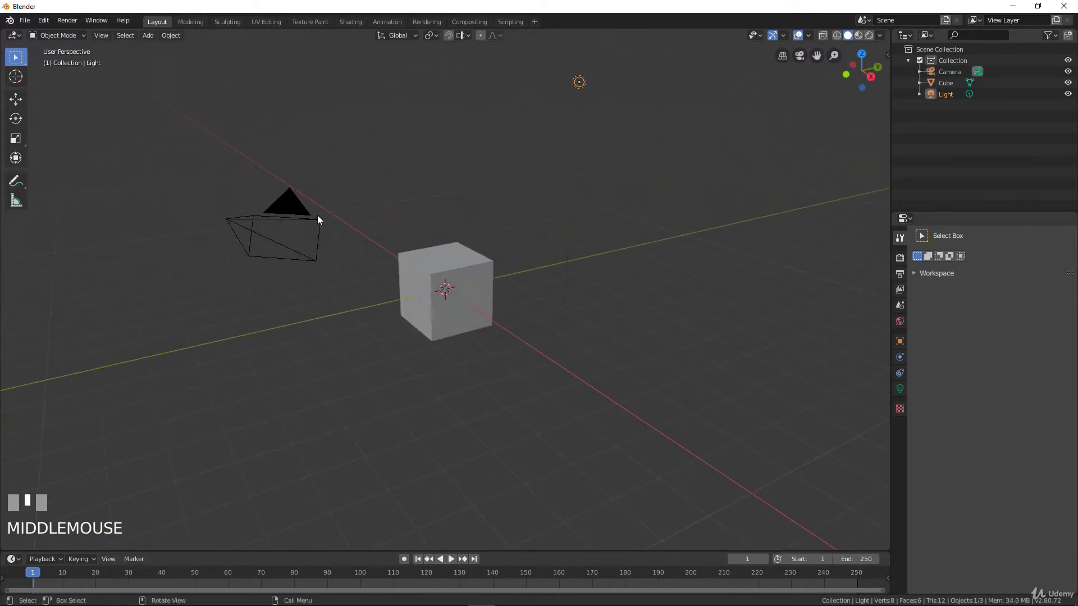
key(KP_0)
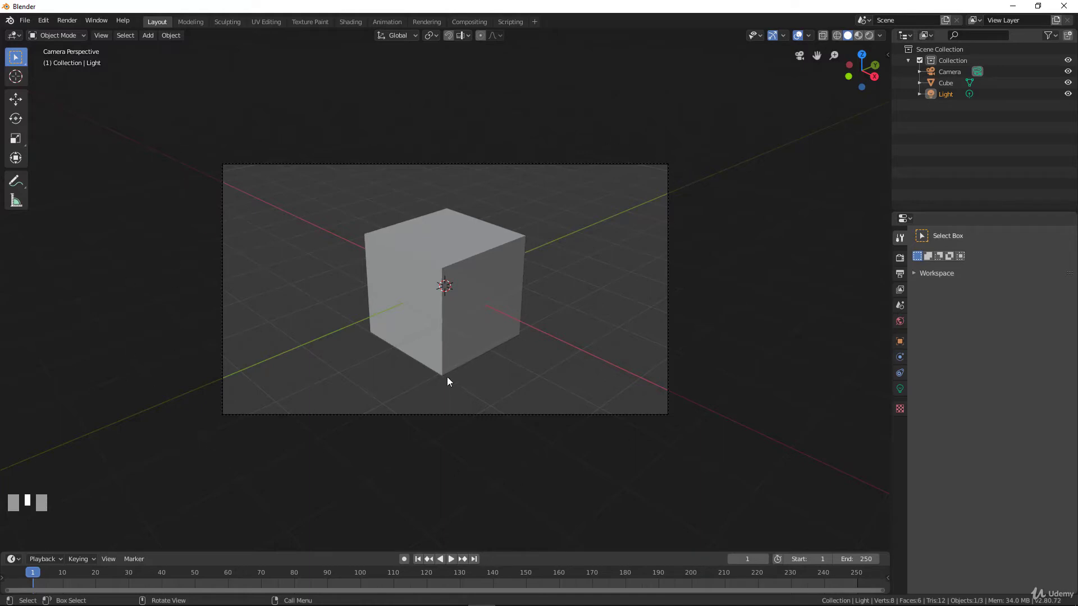
scroll(475, 316, down, 5)
click(232, 231)
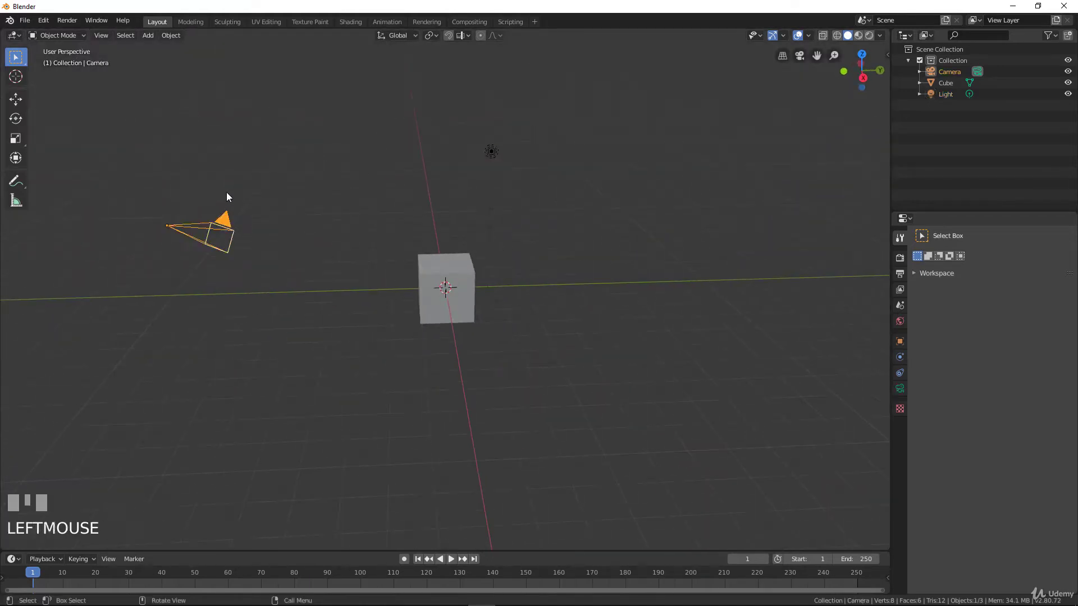
middle_drag(244, 258, 236, 209)
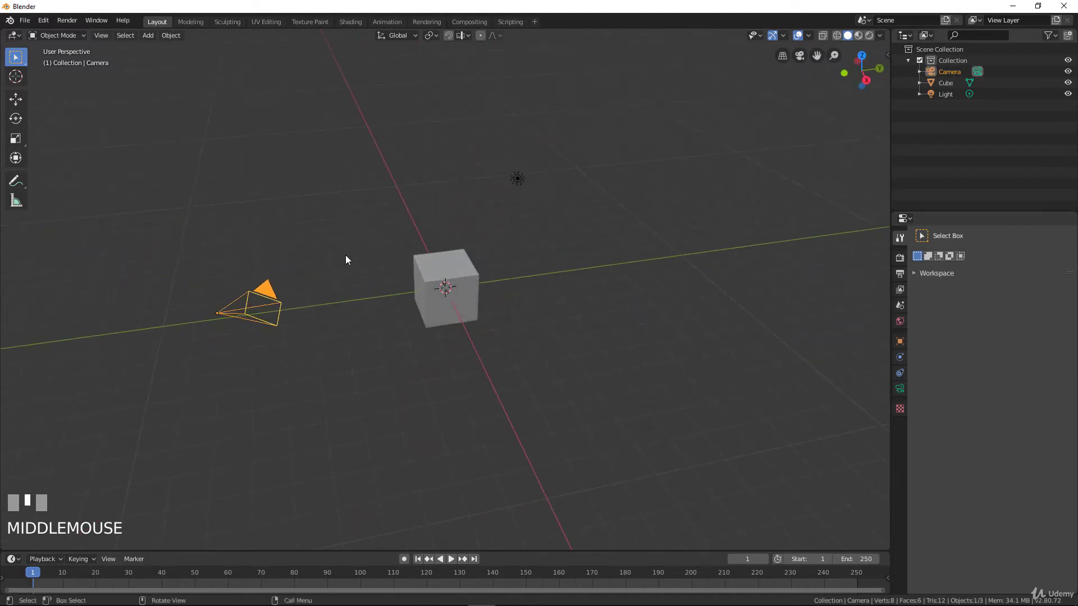
key(KP_0)
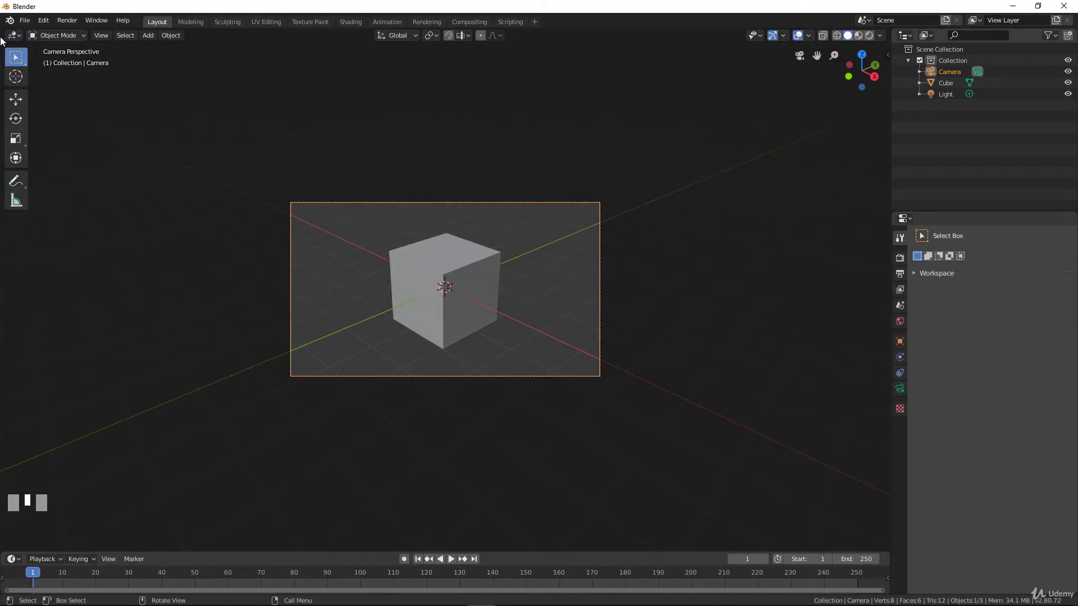
Render a still image of the cube from the camera and inspect the result
click(68, 20)
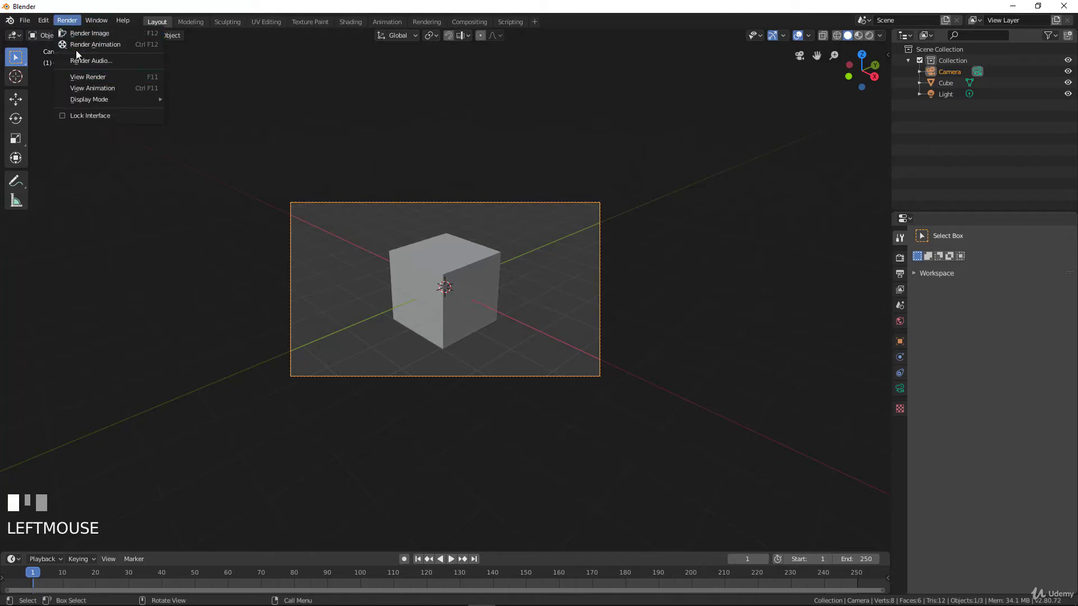
click(81, 34)
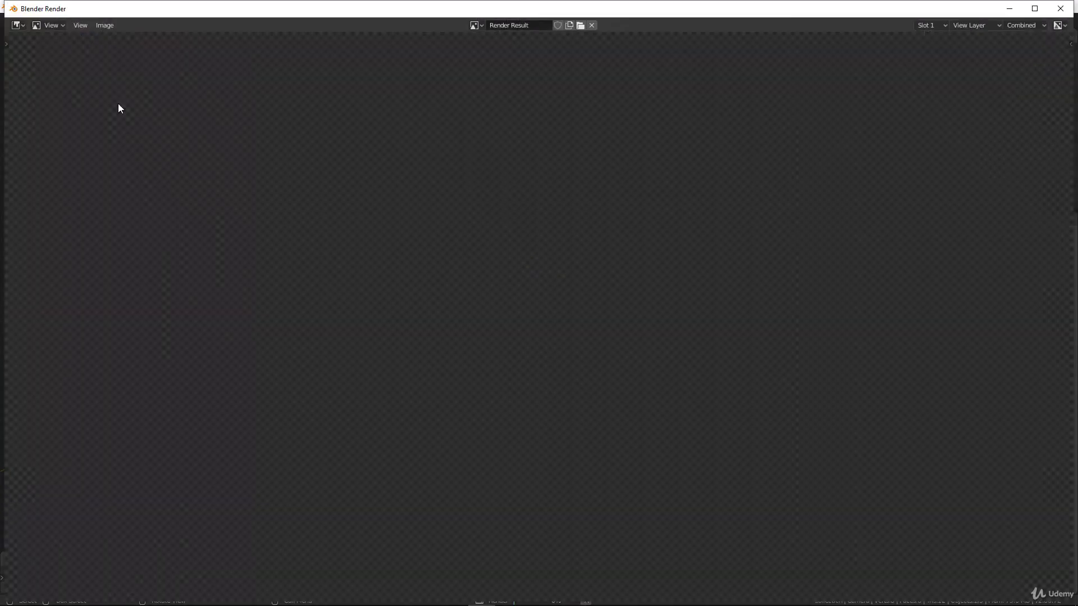
scroll(564, 274, down, 4)
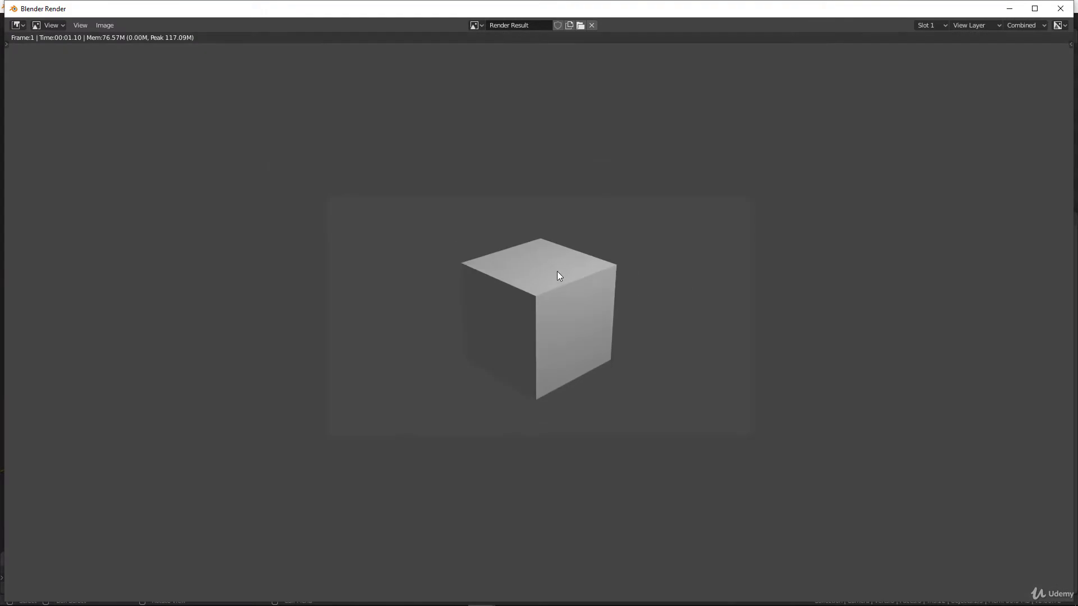
scroll(559, 275, up, 1)
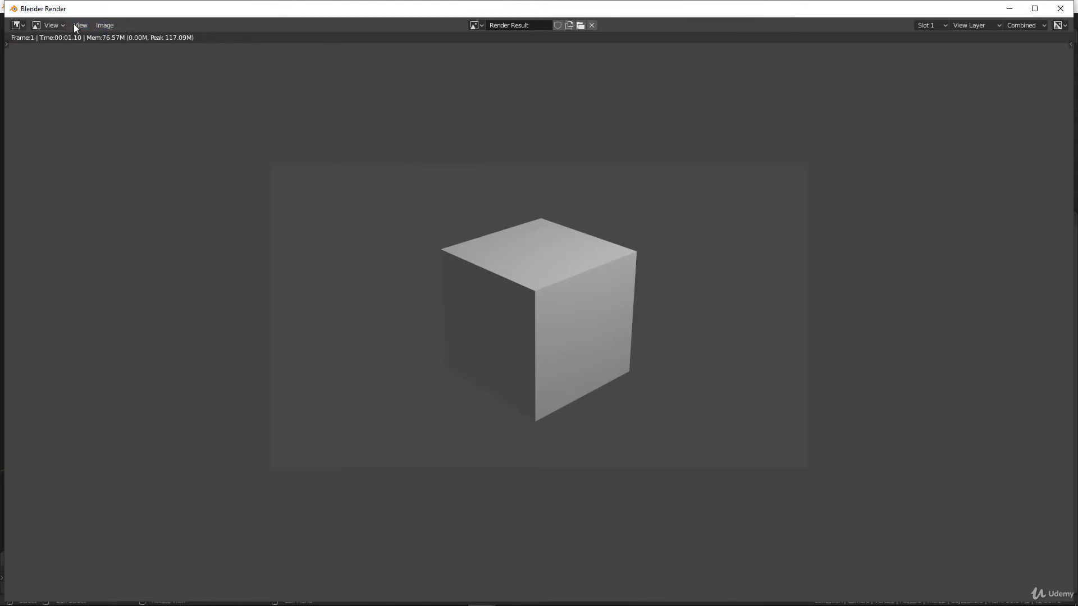
Review the render's Save As settings and available file formats, cancel saving, and close the render window
click(102, 26)
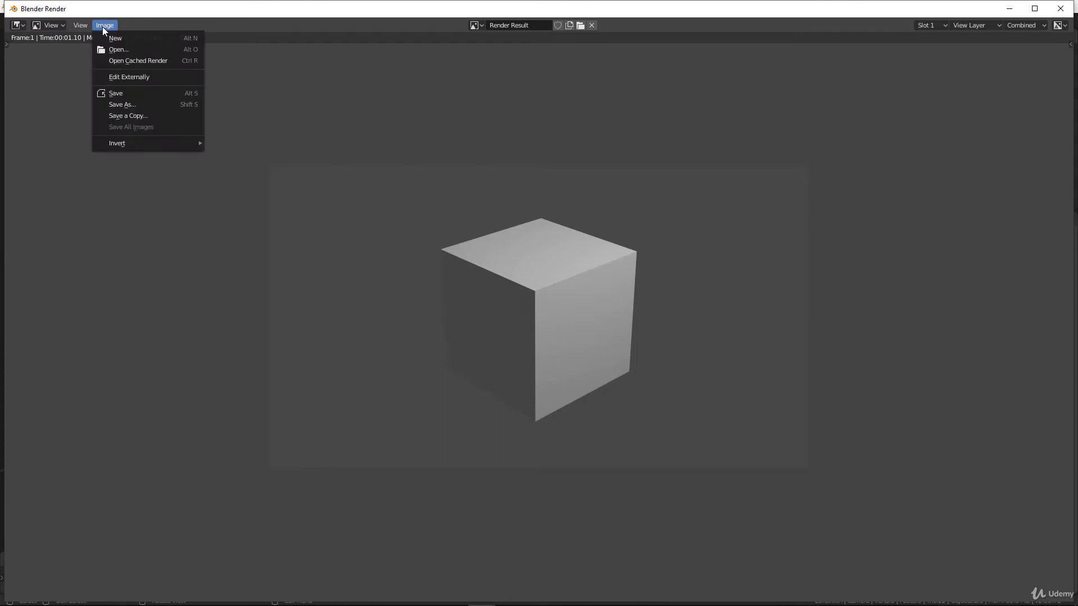
click(110, 24)
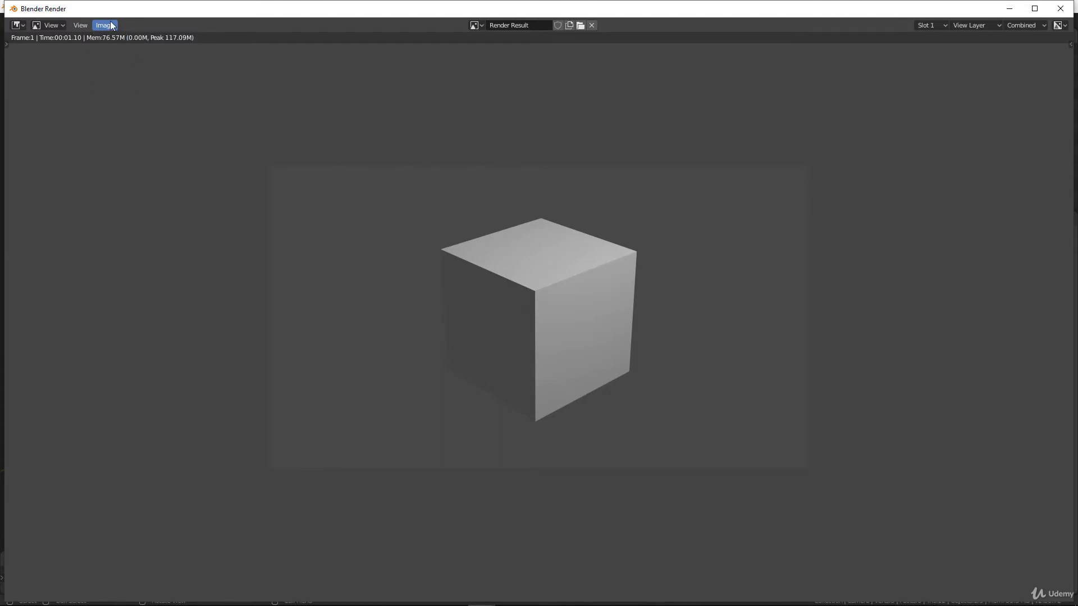
click(106, 28)
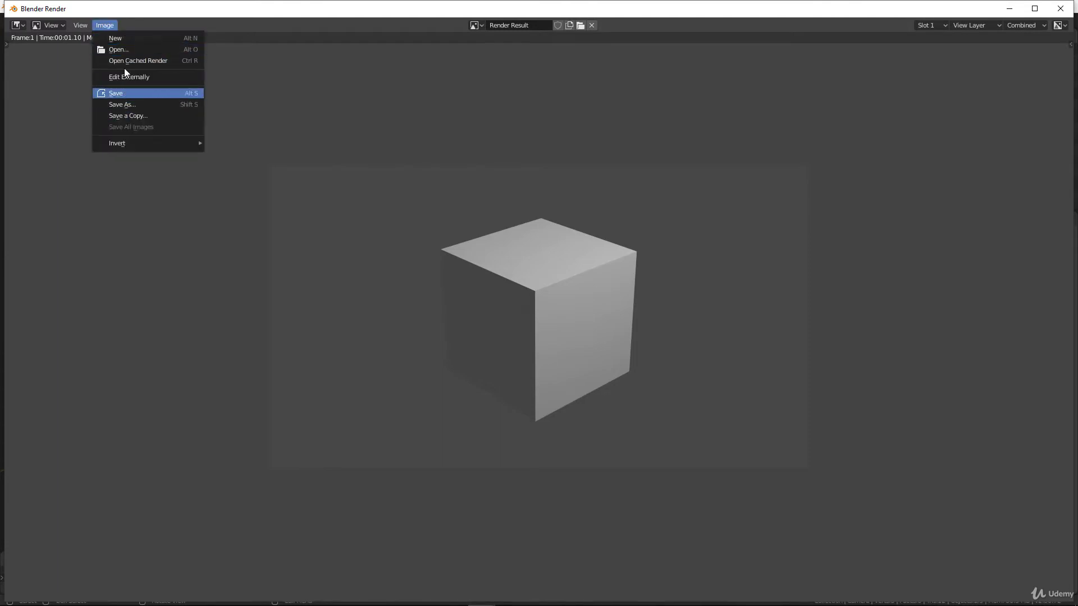
click(124, 105)
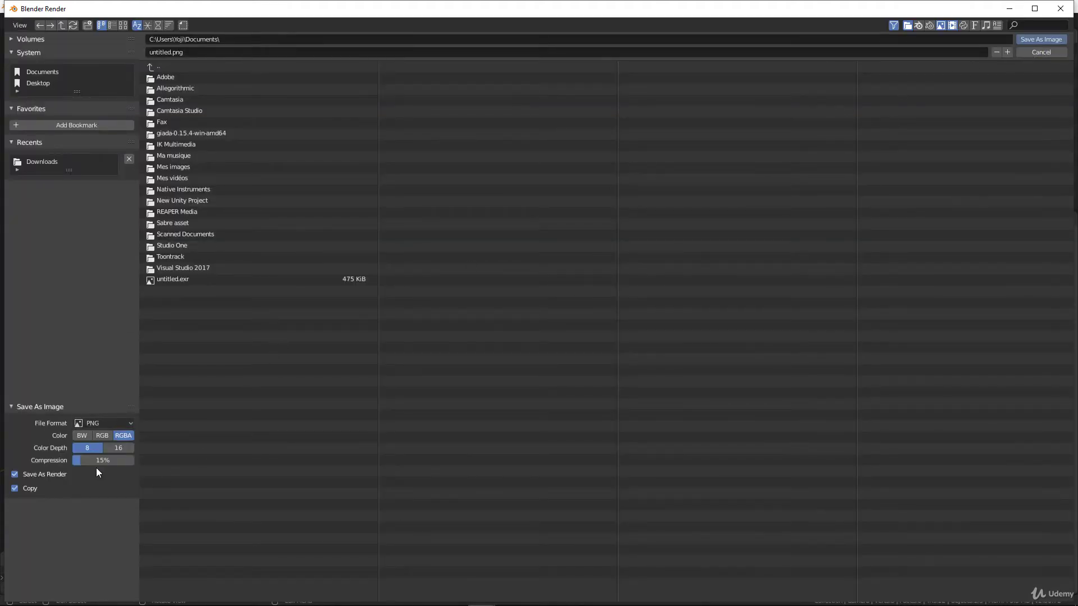
click(98, 426)
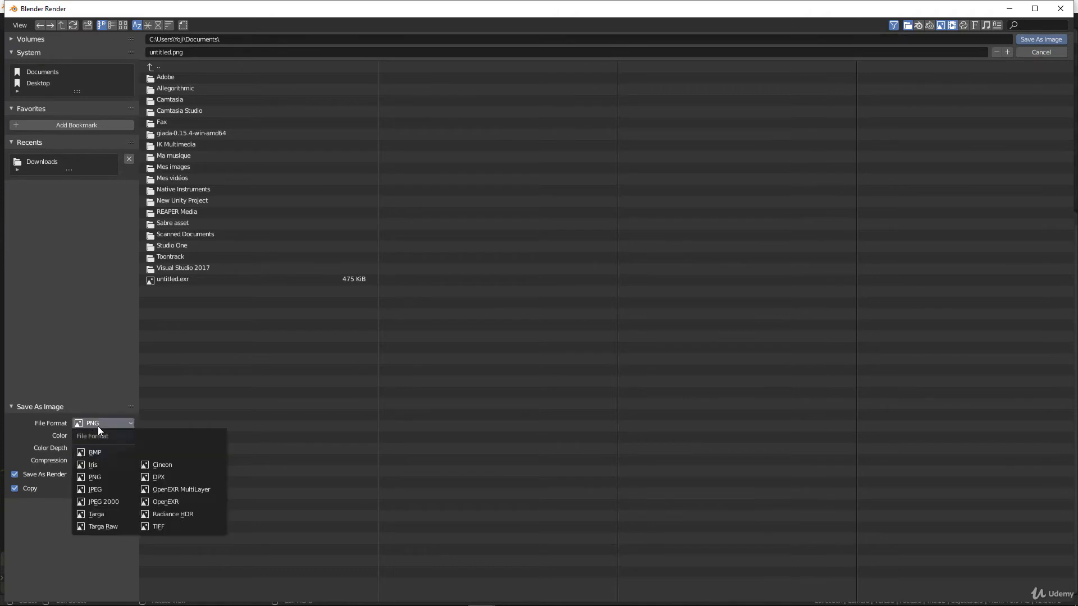
click(1035, 53)
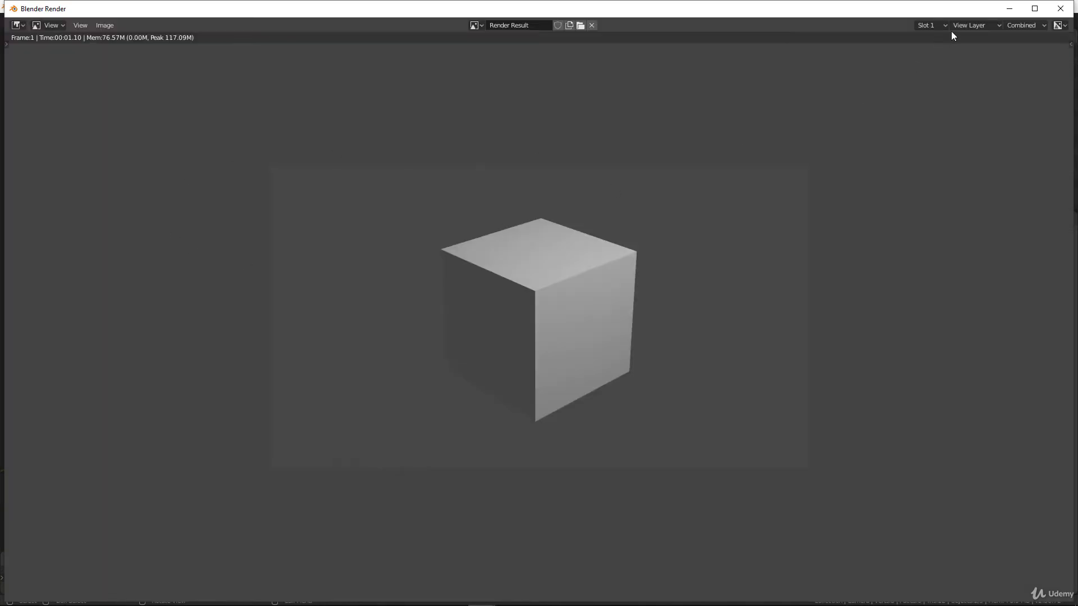
click(1060, 9)
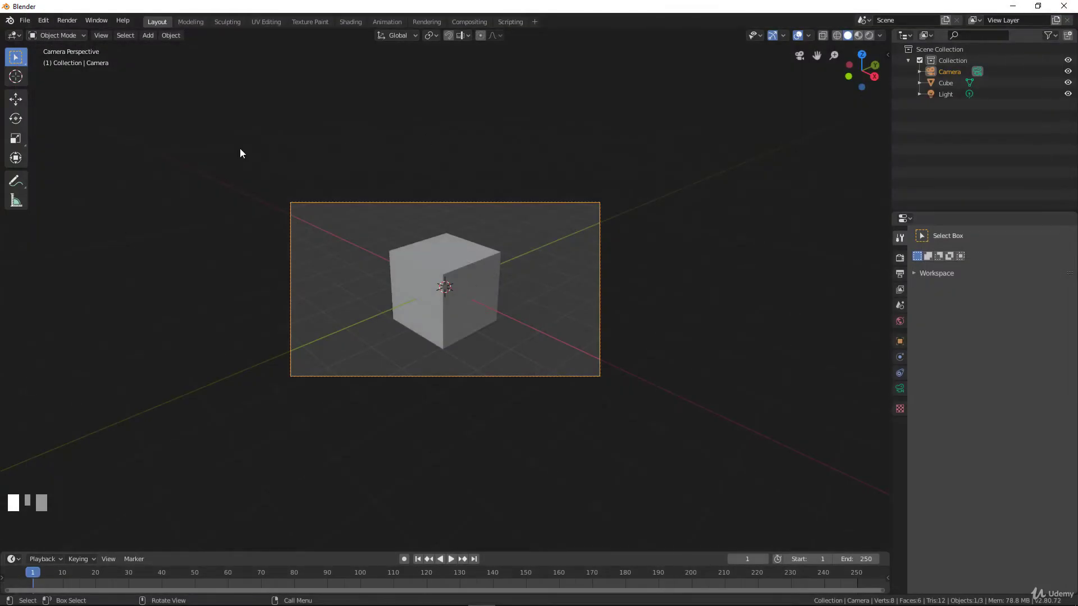
Look over the remaining render commands, including Display Mode and Lock Interface
click(67, 20)
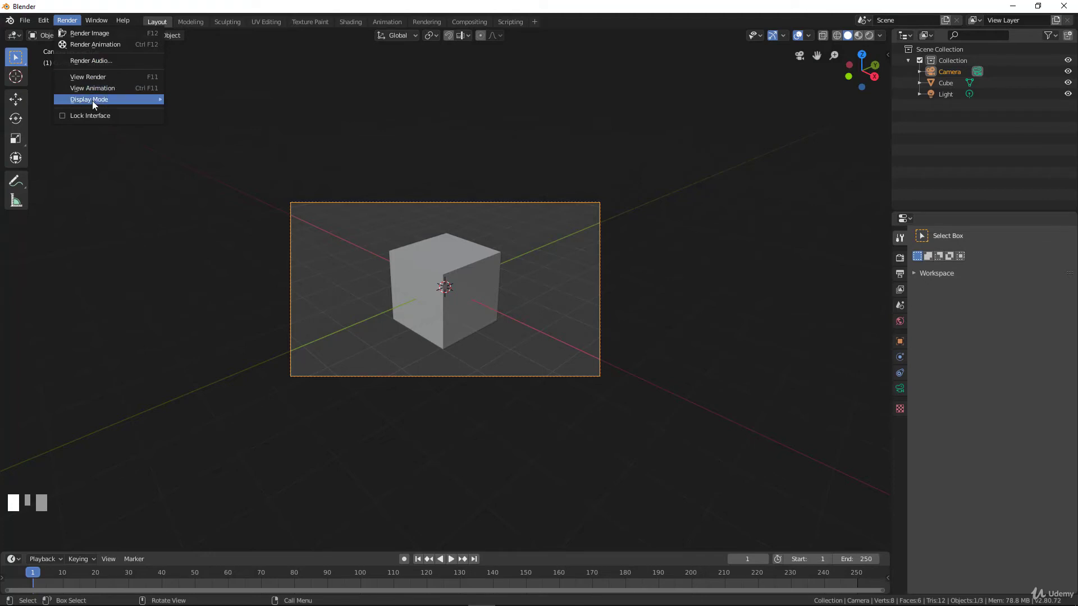
mouse_move(93, 104)
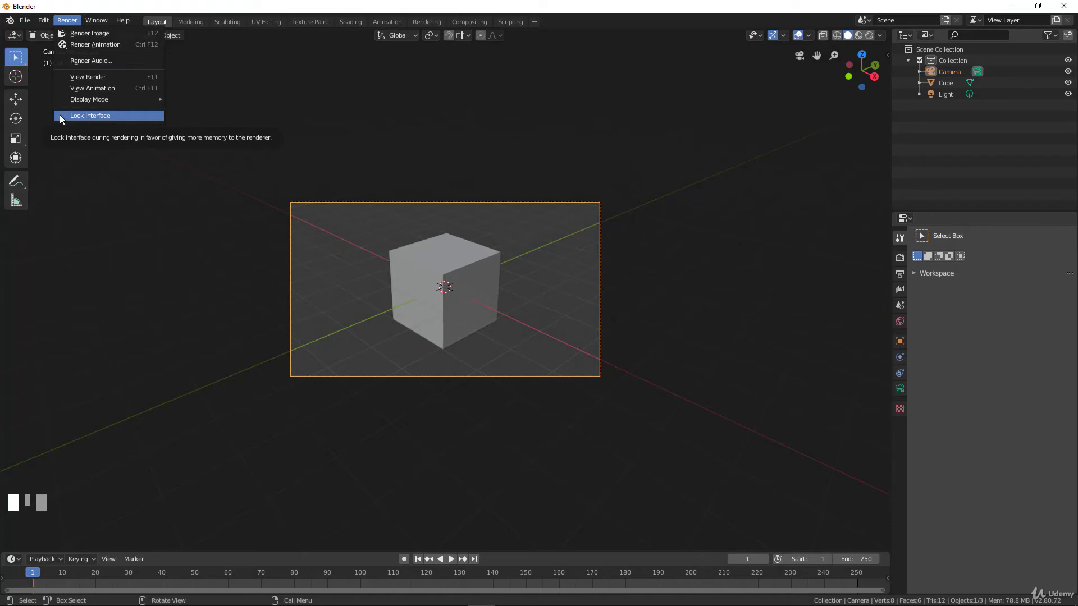
Toggle the window to fullscreen and back to its normal state
mouse_move(90, 22)
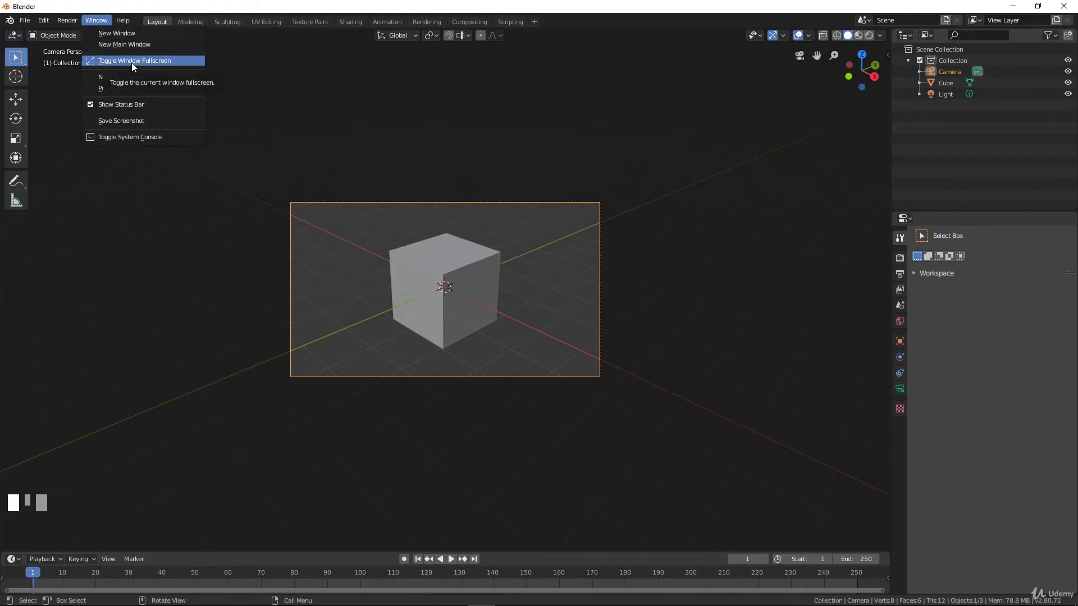
click(126, 59)
click(99, 12)
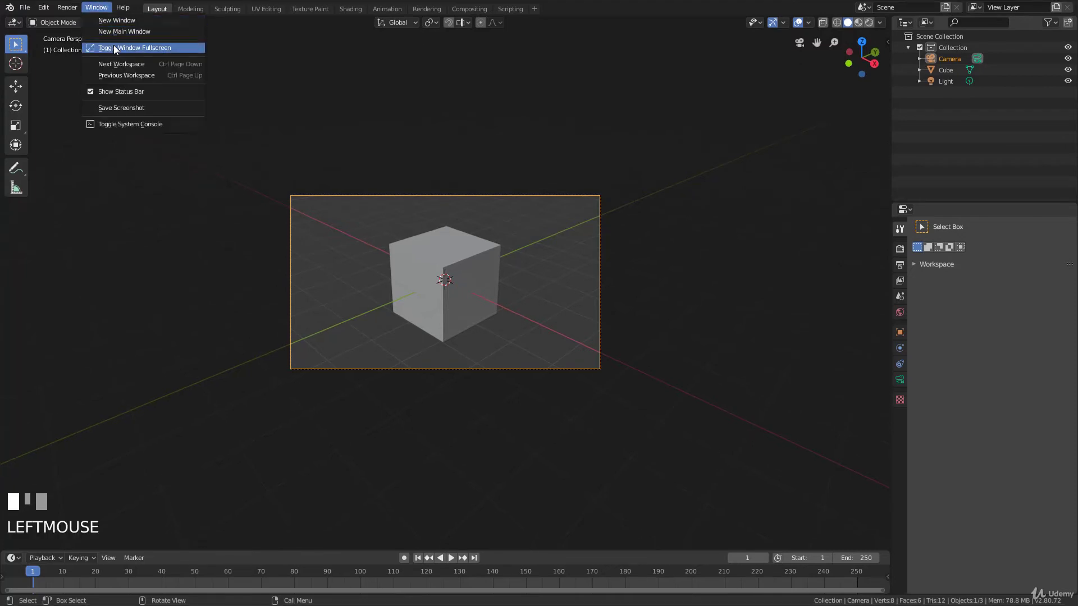
click(113, 47)
click(103, 22)
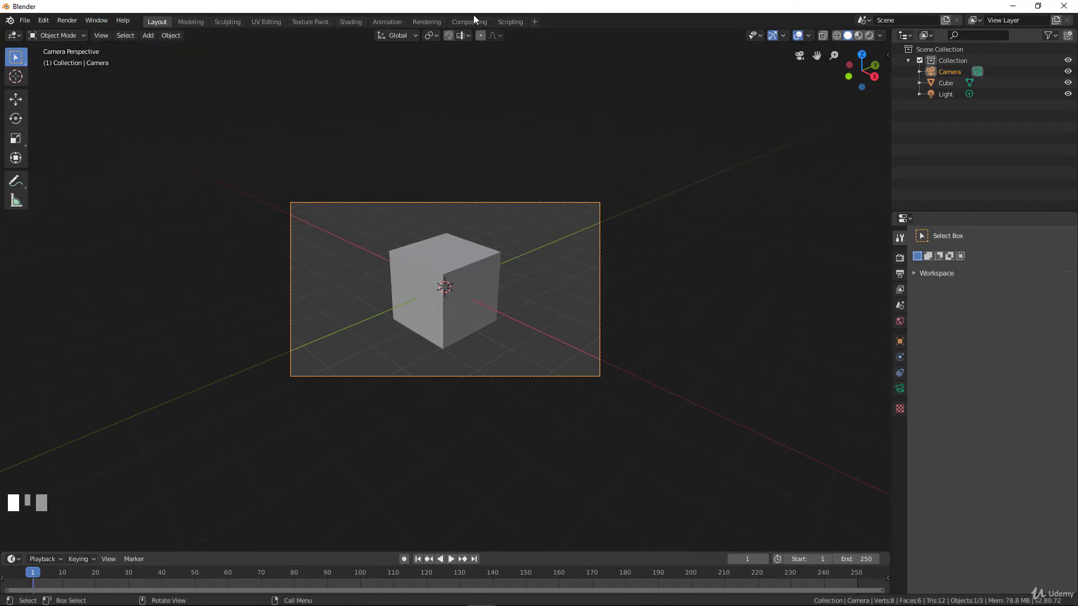
Look over the help resources, including the manual, tutorials, Python API reference and bug reporting
click(122, 19)
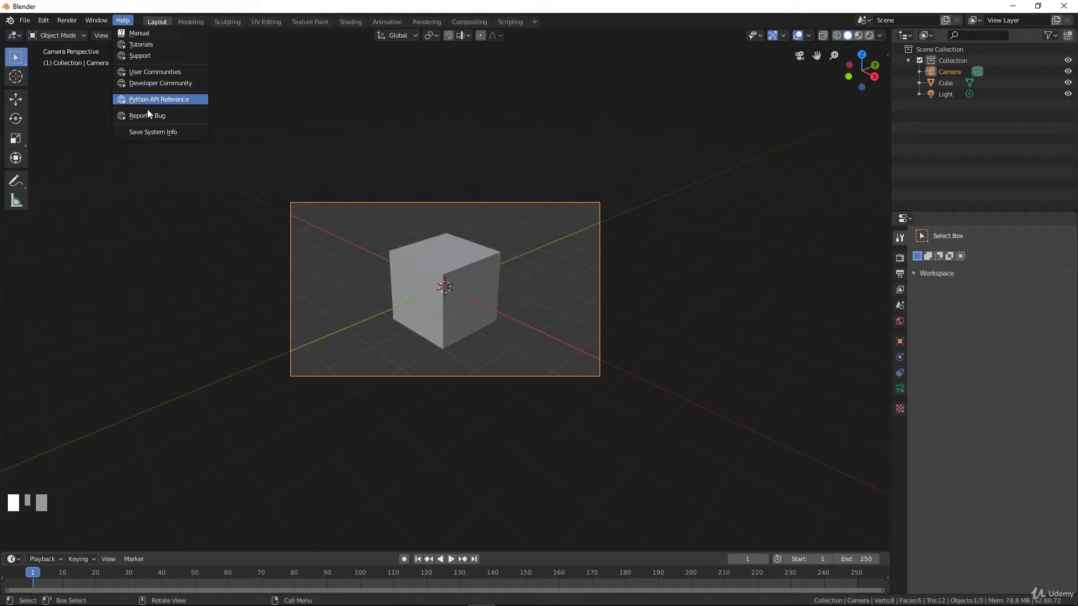
mouse_move(95, 21)
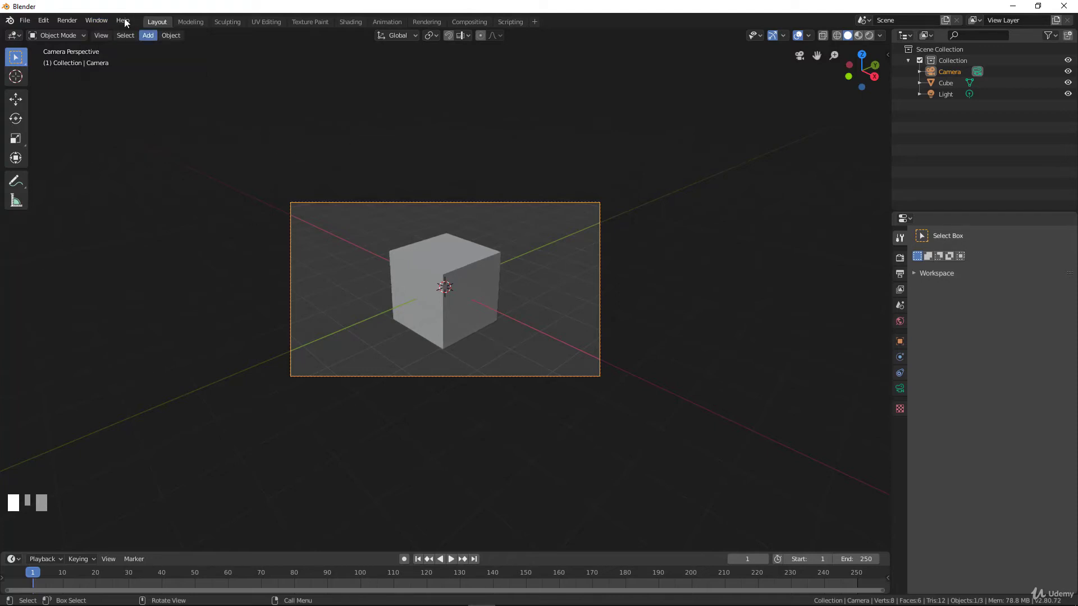
click(122, 20)
click(92, 20)
Leave the camera view, select the cube and display its material properties
scroll(506, 153, down, 2)
middle_drag(506, 152, 508, 169)
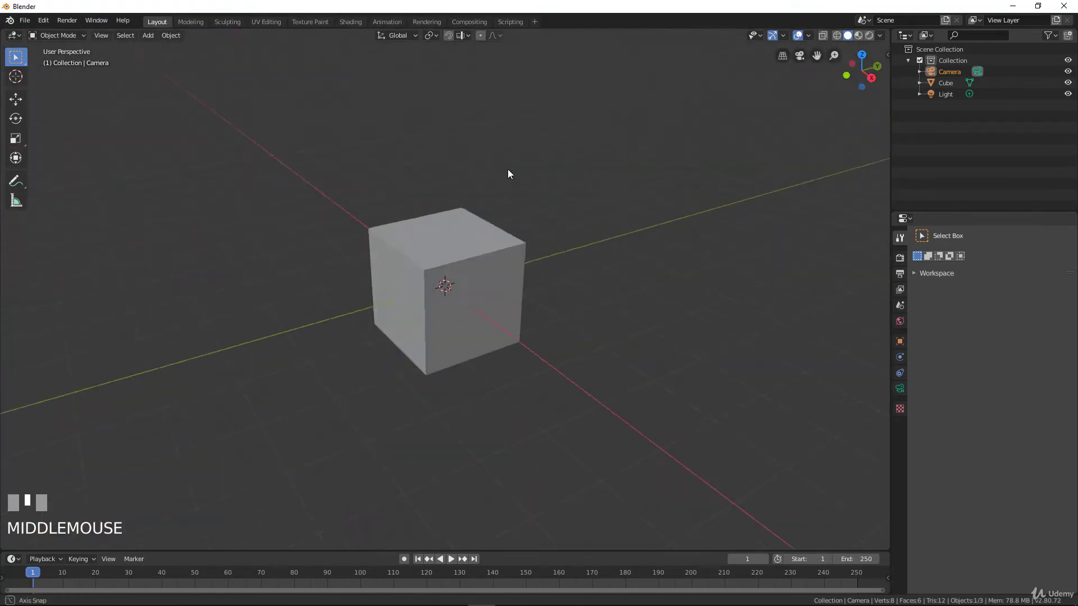
scroll(429, 209, down, 3)
middle_drag(429, 213, 245, 234)
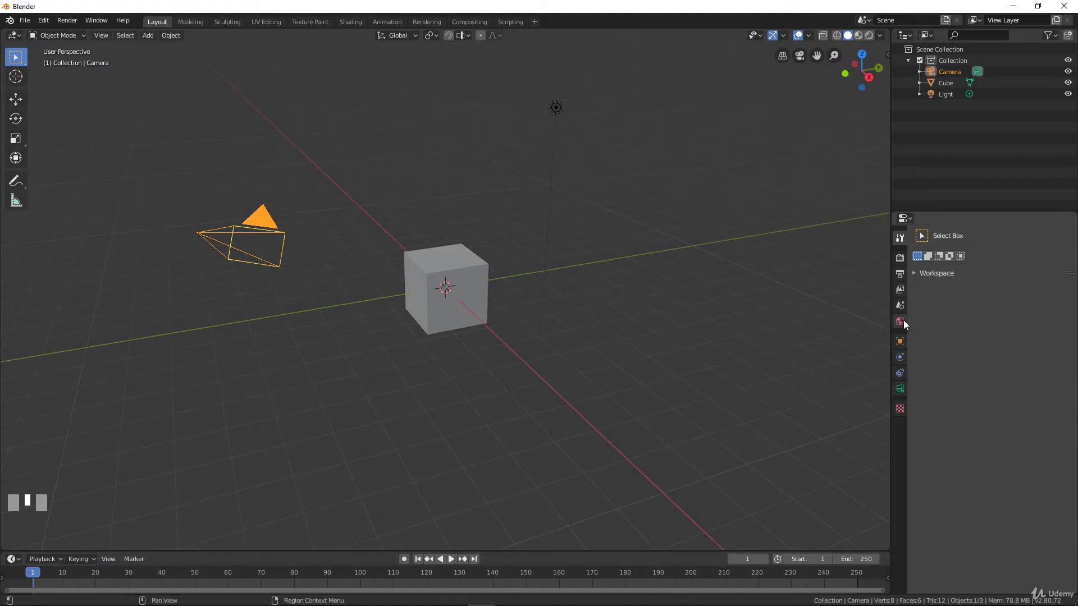
click(484, 297)
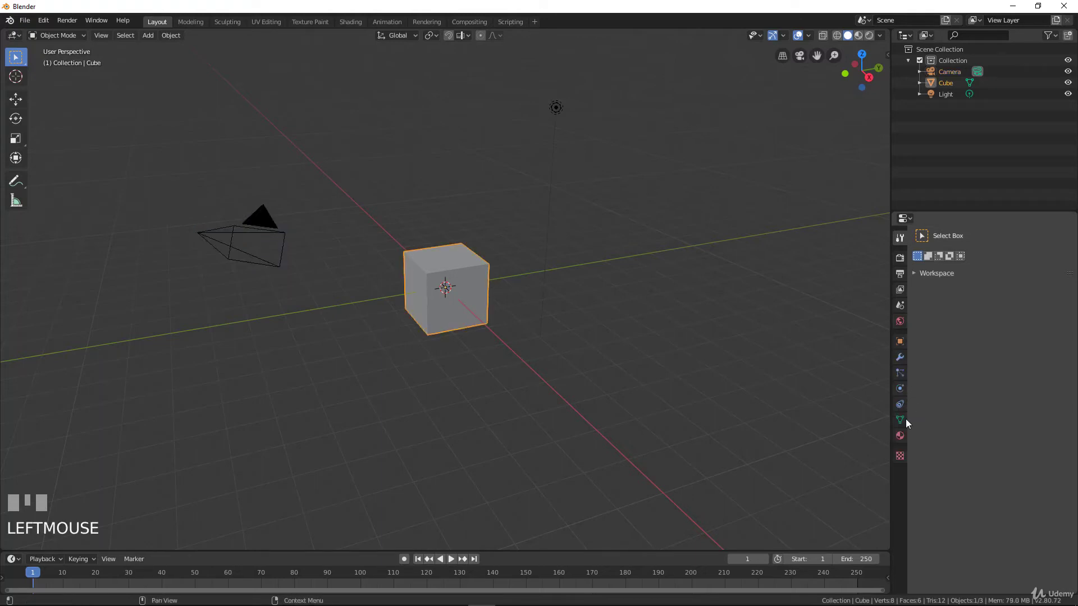
click(900, 436)
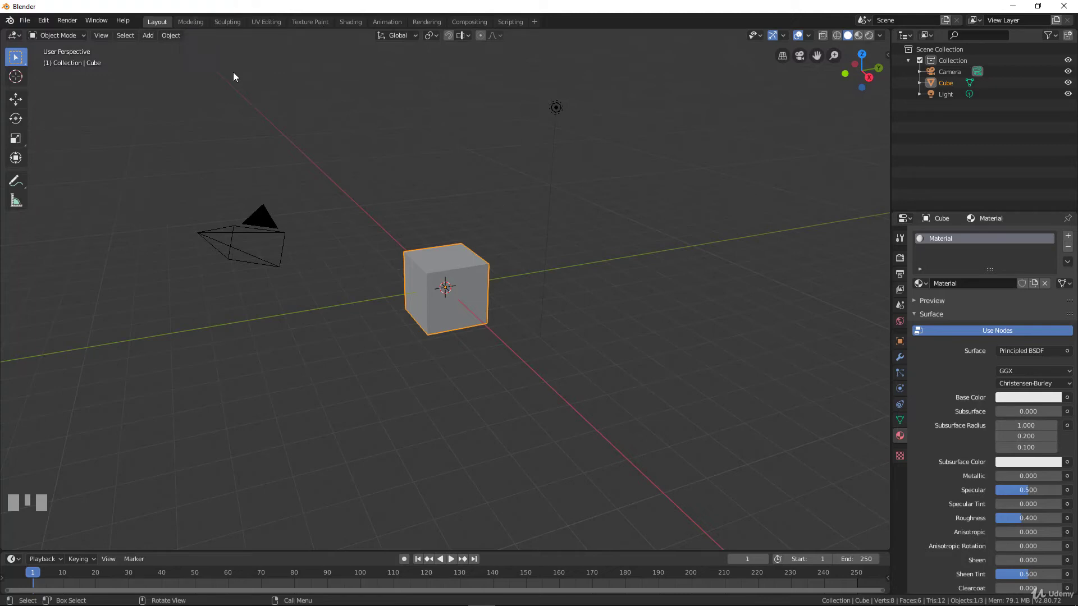
Switch to the Modeling workspace to view the cube in Edit Mode, and continue to the Sculpting workspace
click(193, 22)
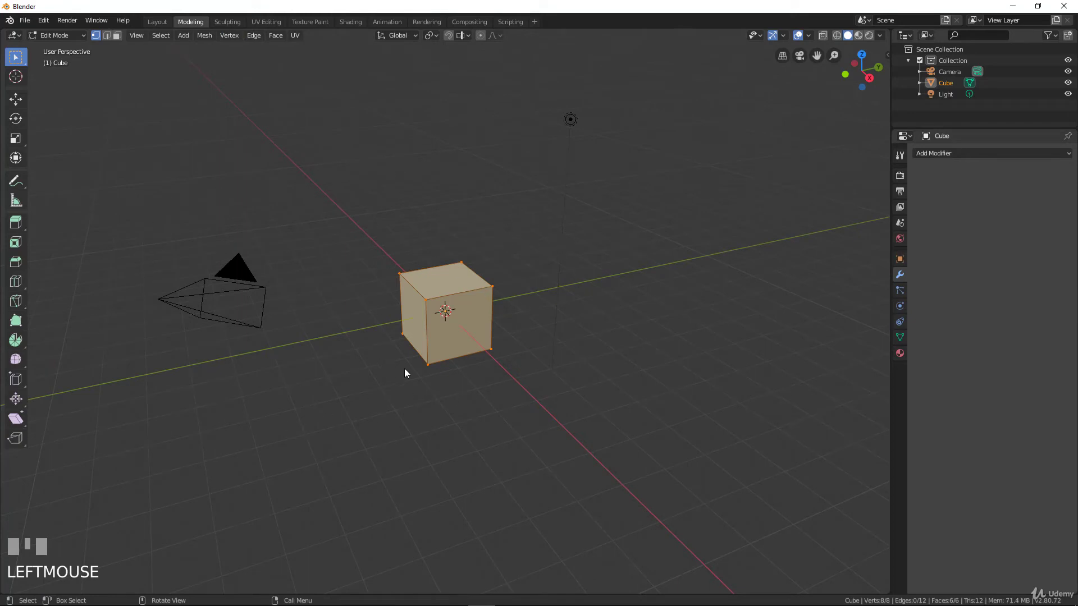
scroll(532, 272, up, 3)
scroll(507, 283, down, 2)
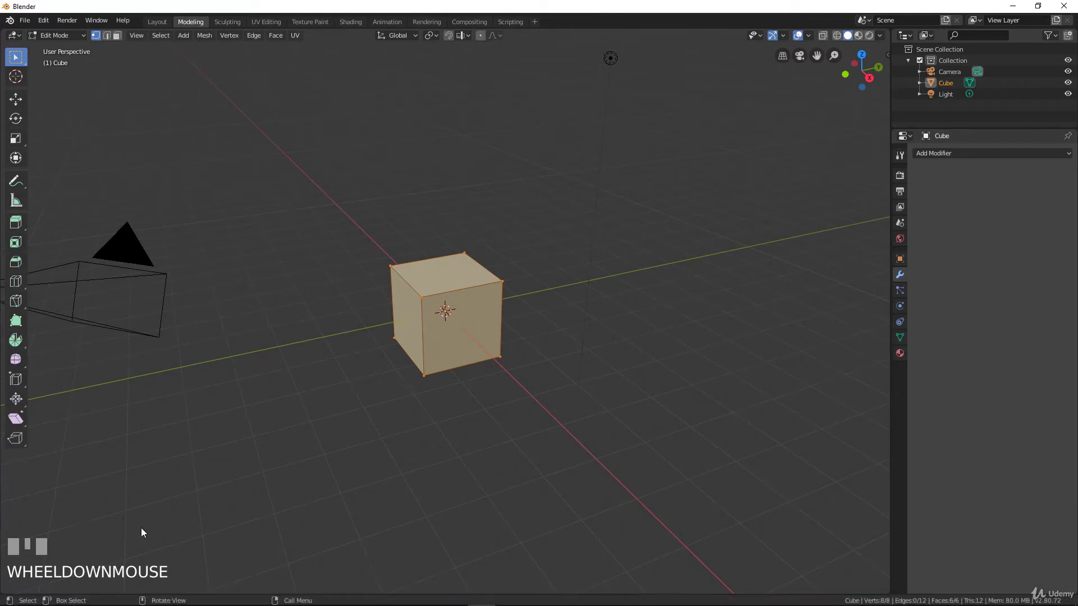
click(229, 21)
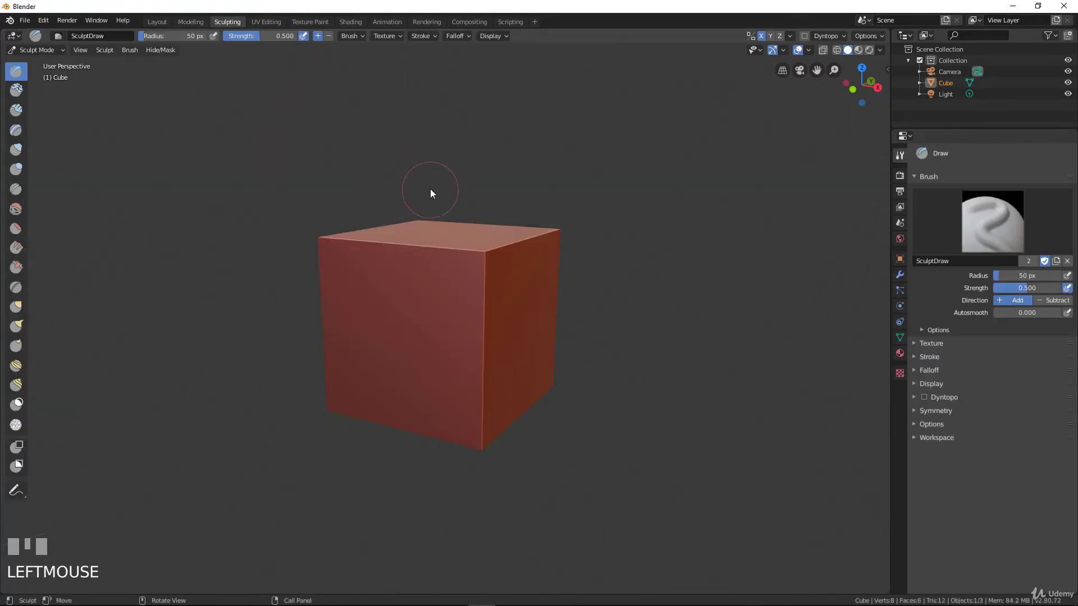
Switch to the UV Editing workspace to view the cube beside its UV layout, and continue to the Texture Paint workspace
middle_drag(430, 193, 414, 200)
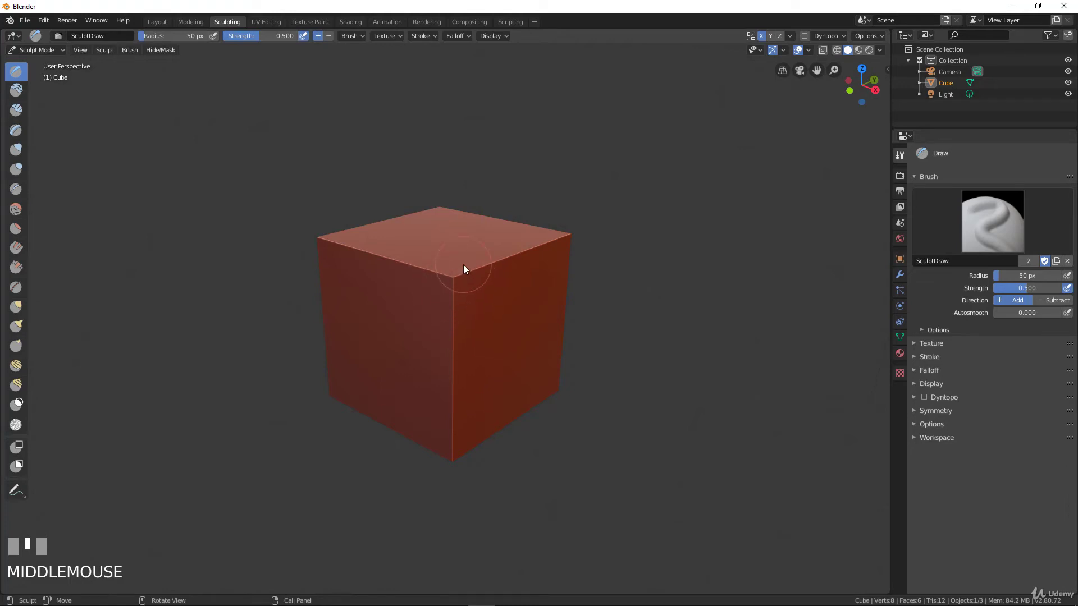
click(265, 22)
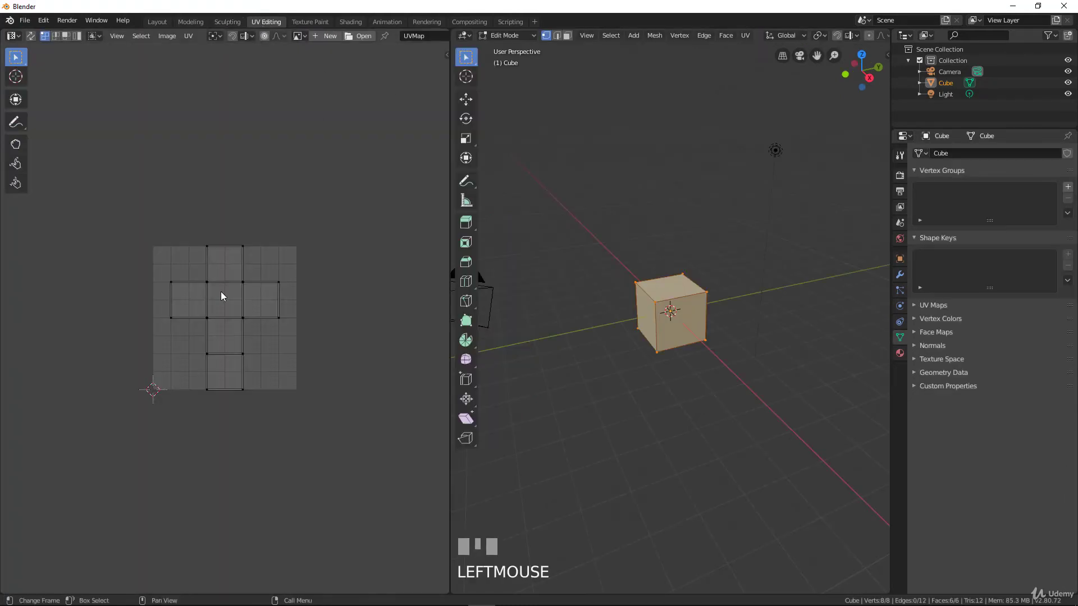
scroll(720, 304, up, 3)
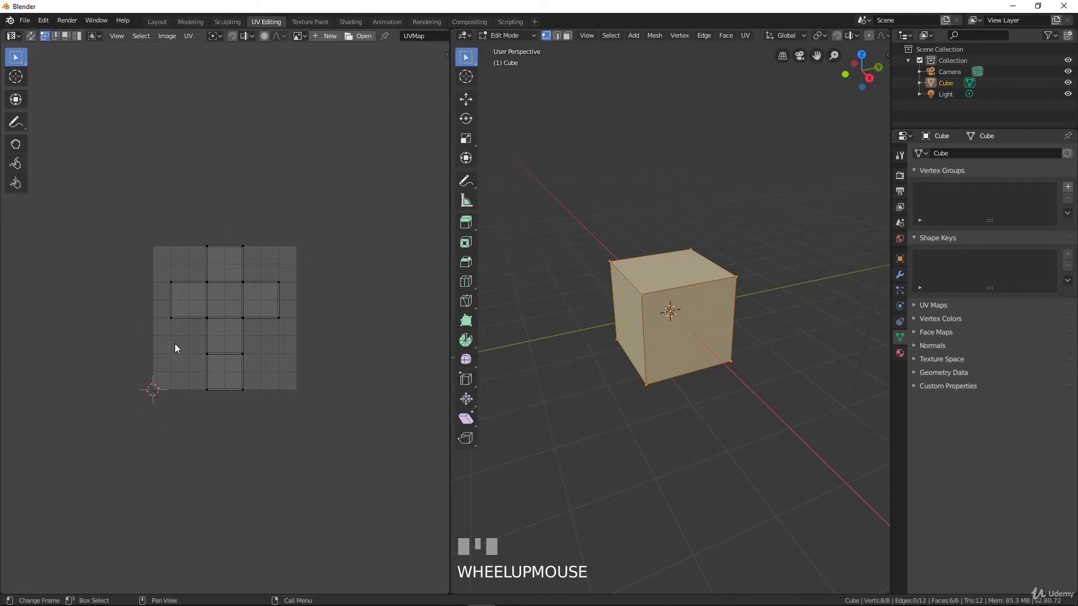
scroll(177, 342, up, 4)
scroll(177, 343, down, 2)
middle_drag(653, 278, 633, 224)
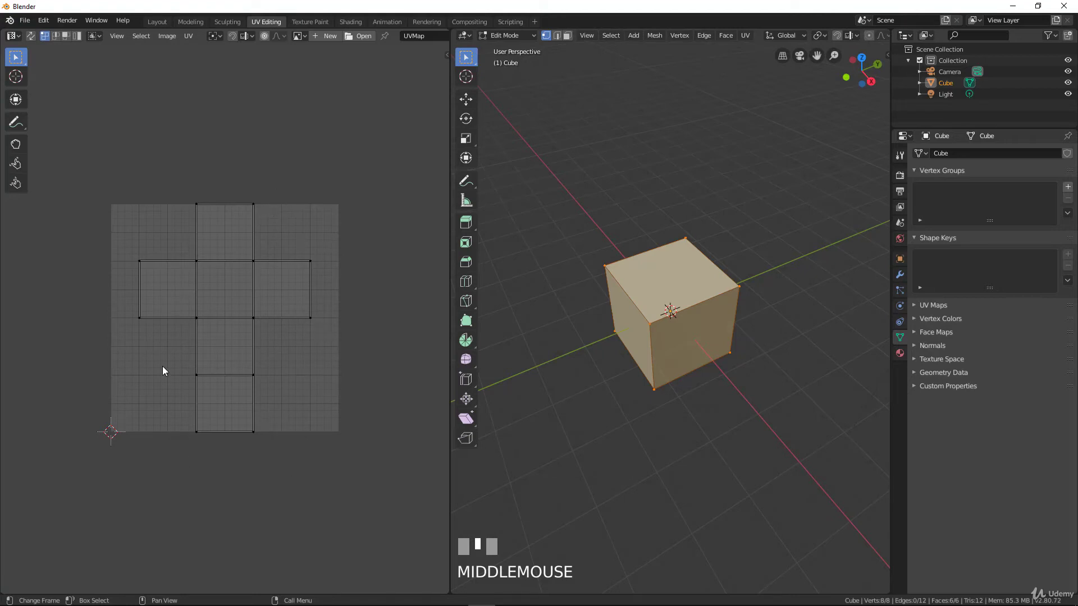
click(310, 21)
scroll(667, 292, up, 2)
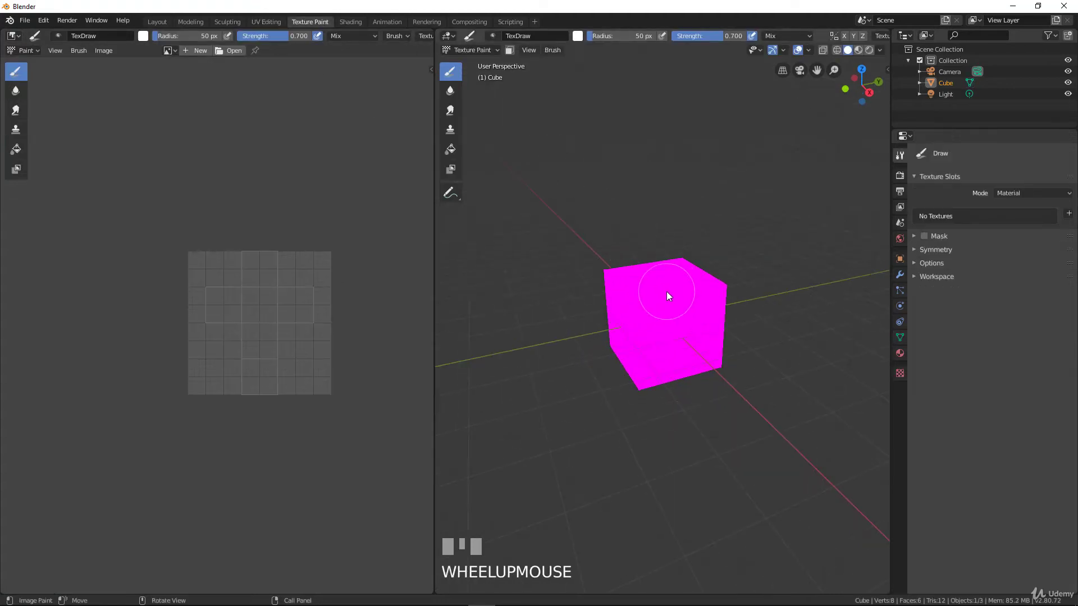
Switch to the Shading workspace and shift the cube's material nodes slightly to the right in the node editor
click(351, 21)
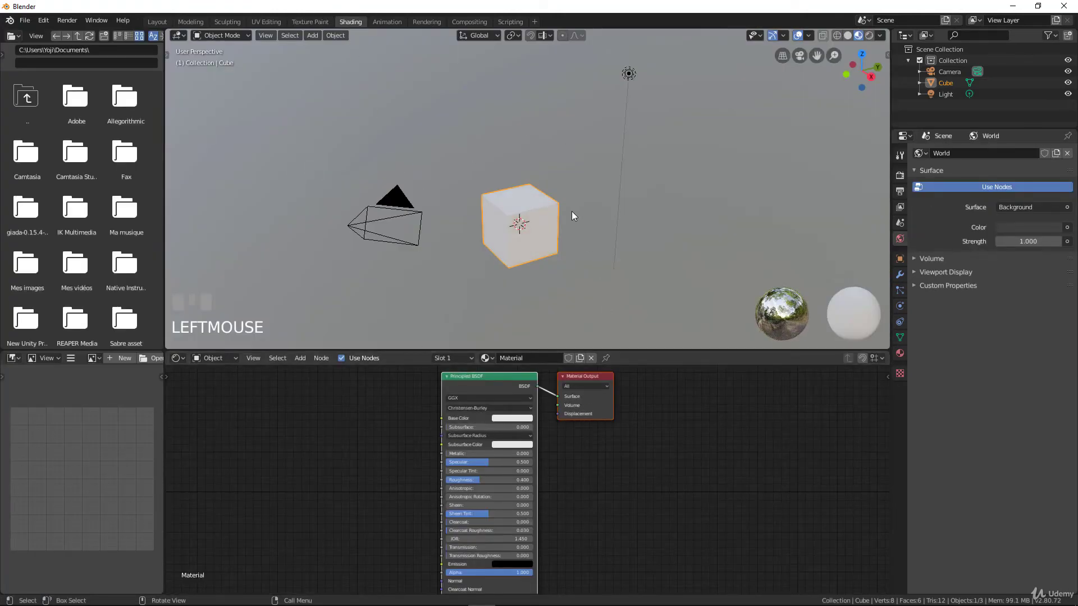
scroll(560, 222, up, 3)
scroll(524, 275, down, 2)
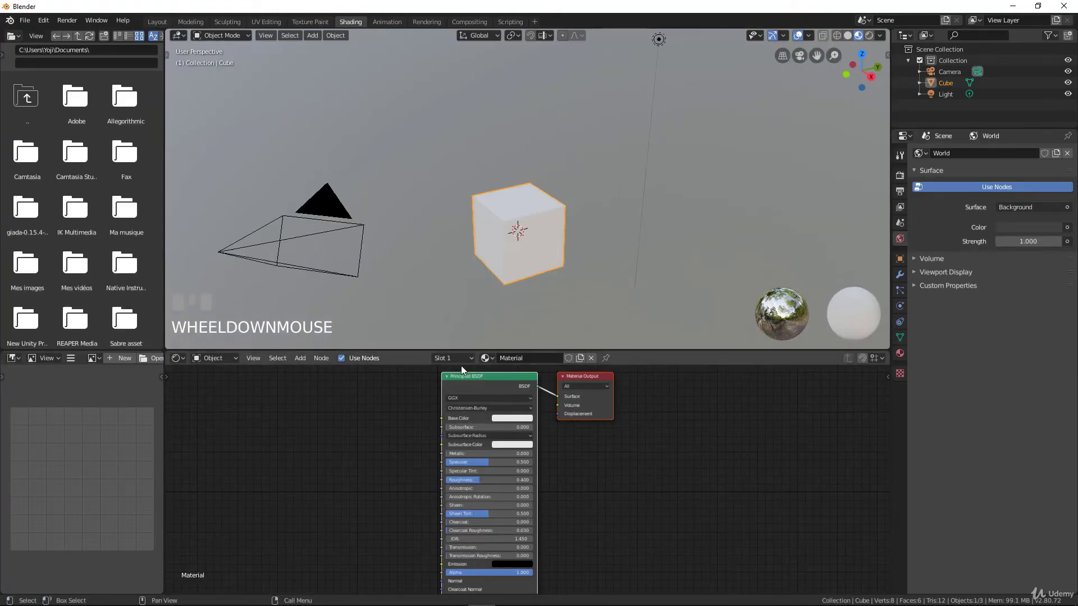
key(g)
click(604, 376)
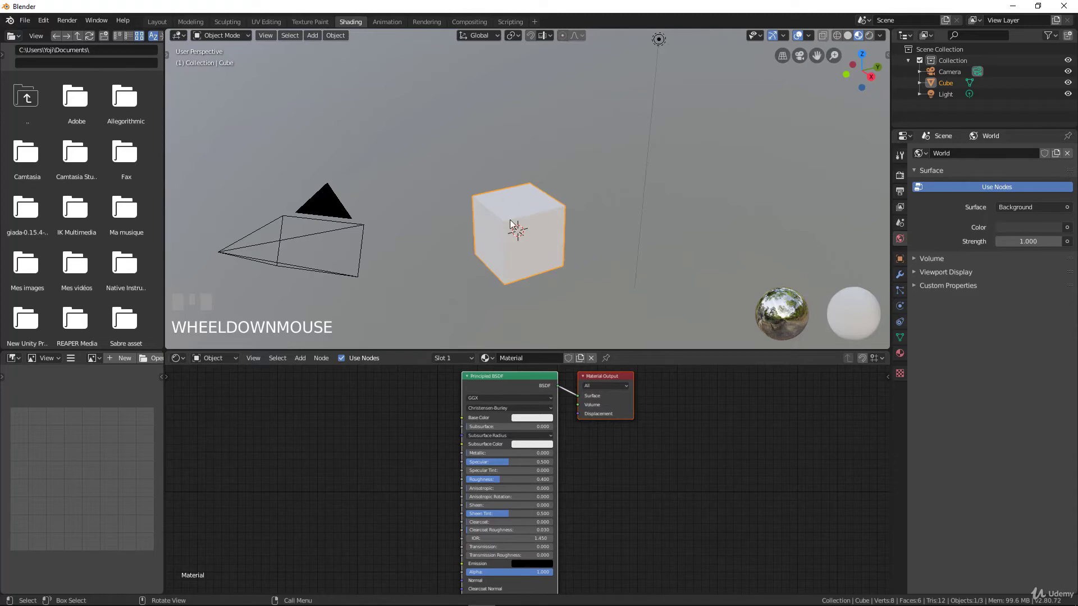
Switch to the Animation workspace and try moving the cube to compare the camera view with the working view
click(387, 21)
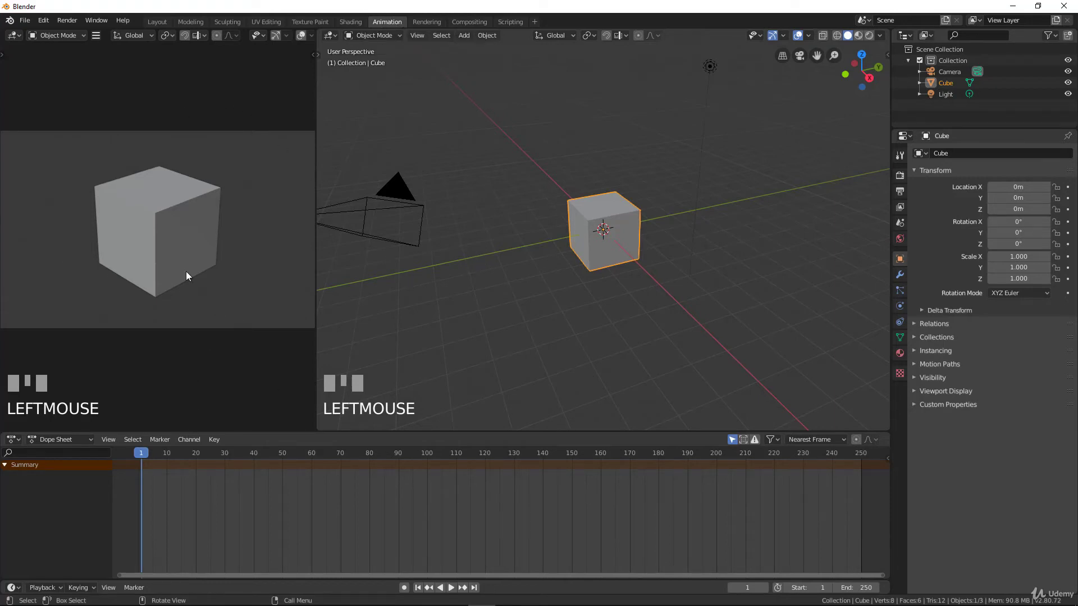
scroll(201, 219, down, 3)
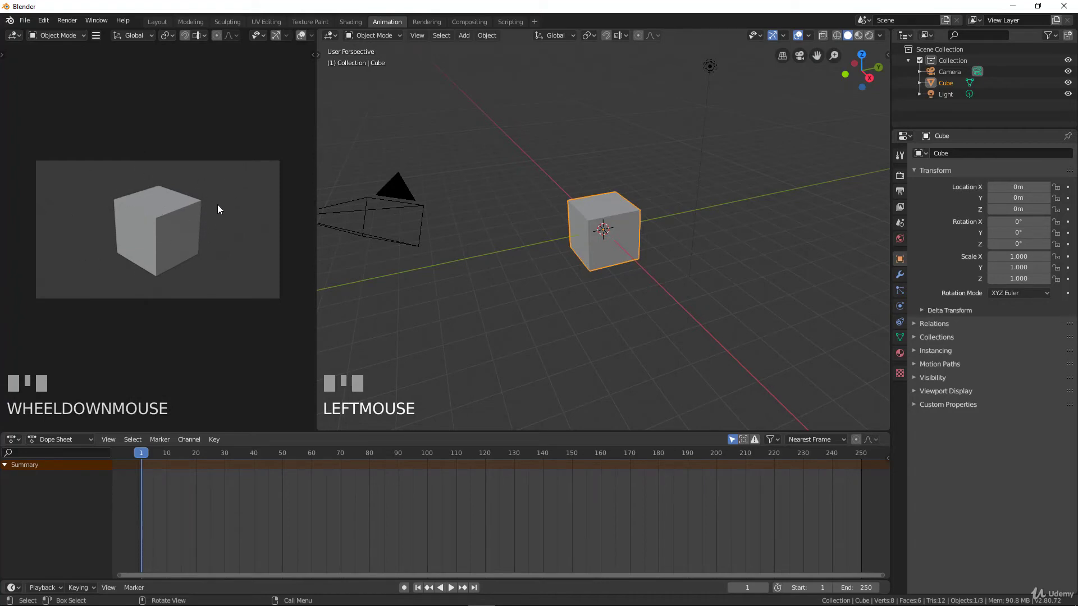
scroll(207, 152, up, 1)
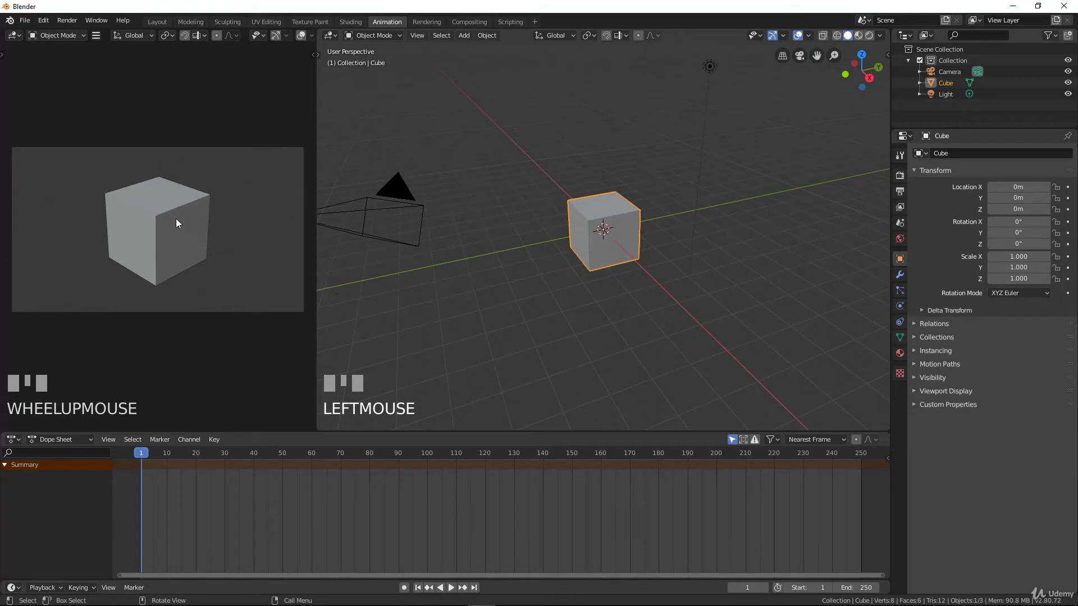
middle_drag(671, 224, 612, 225)
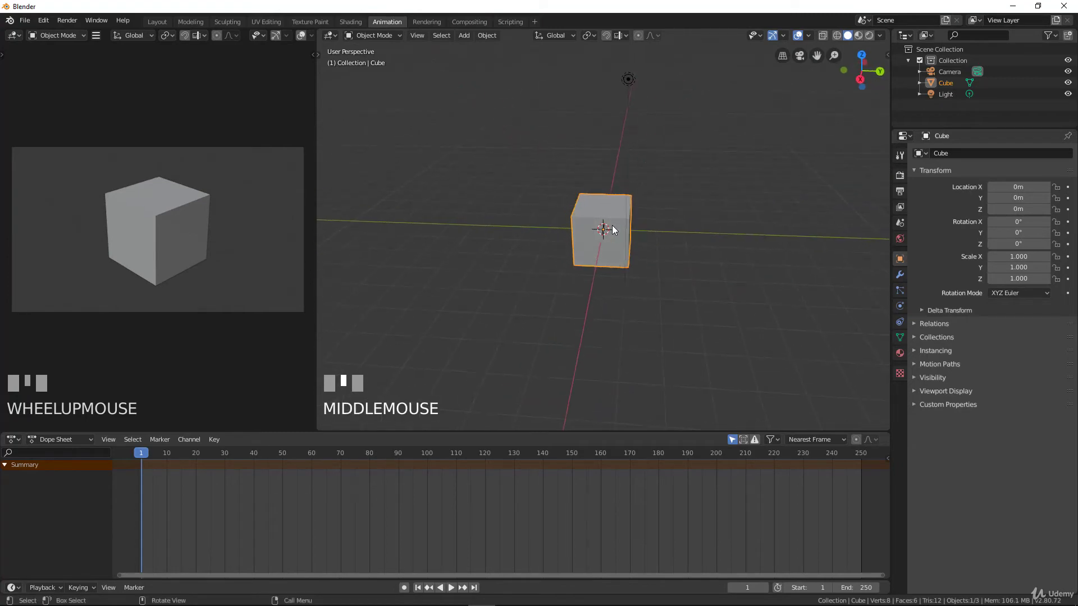
click(588, 217)
key(g)
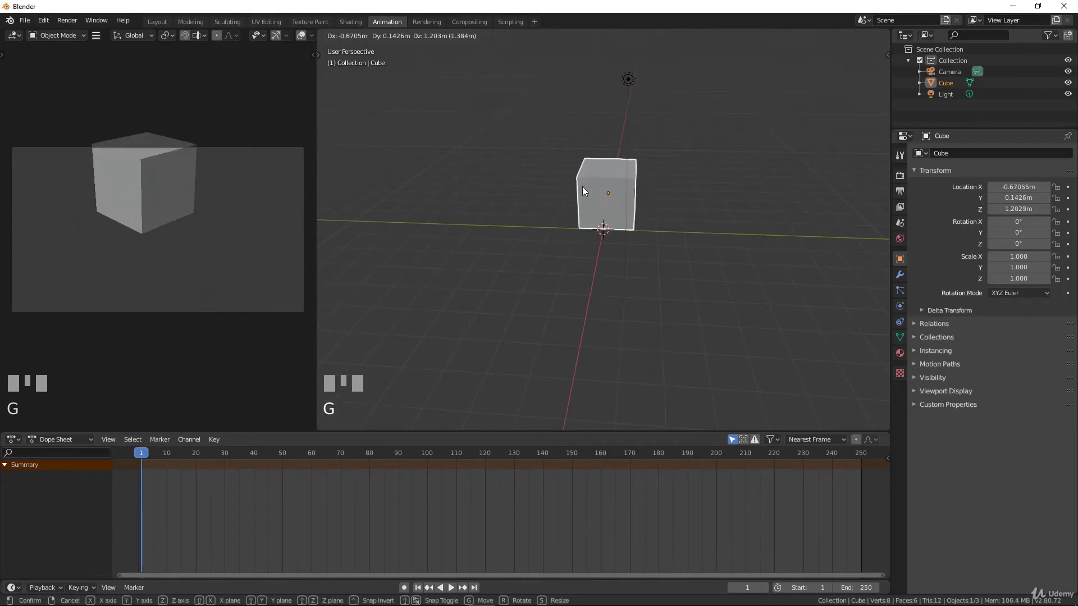
right_click(584, 187)
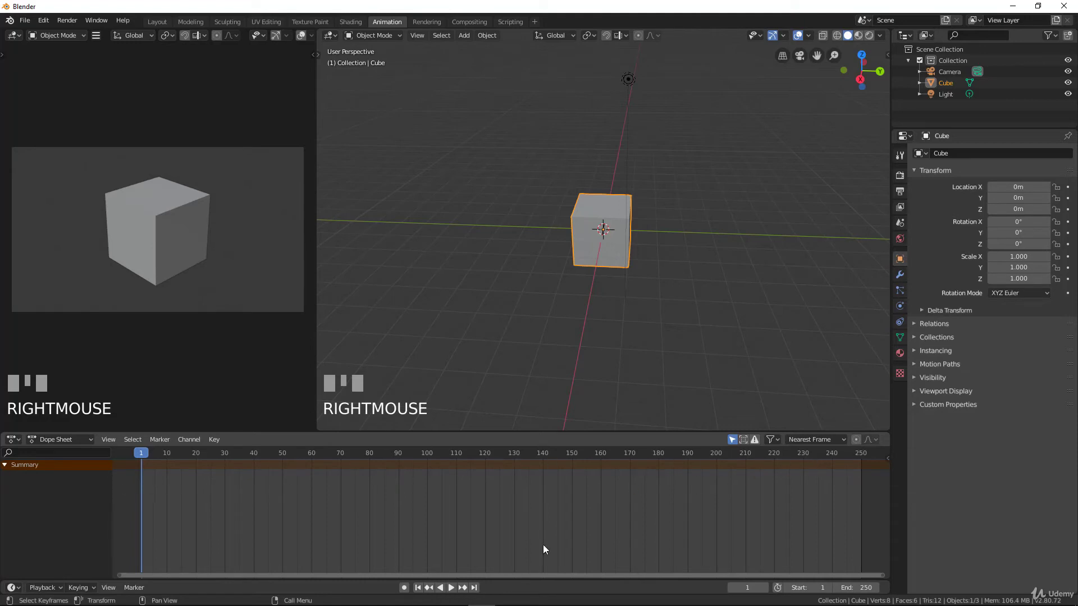
Look over the Rendering, Compositing and Scripting workspaces in turn
click(426, 22)
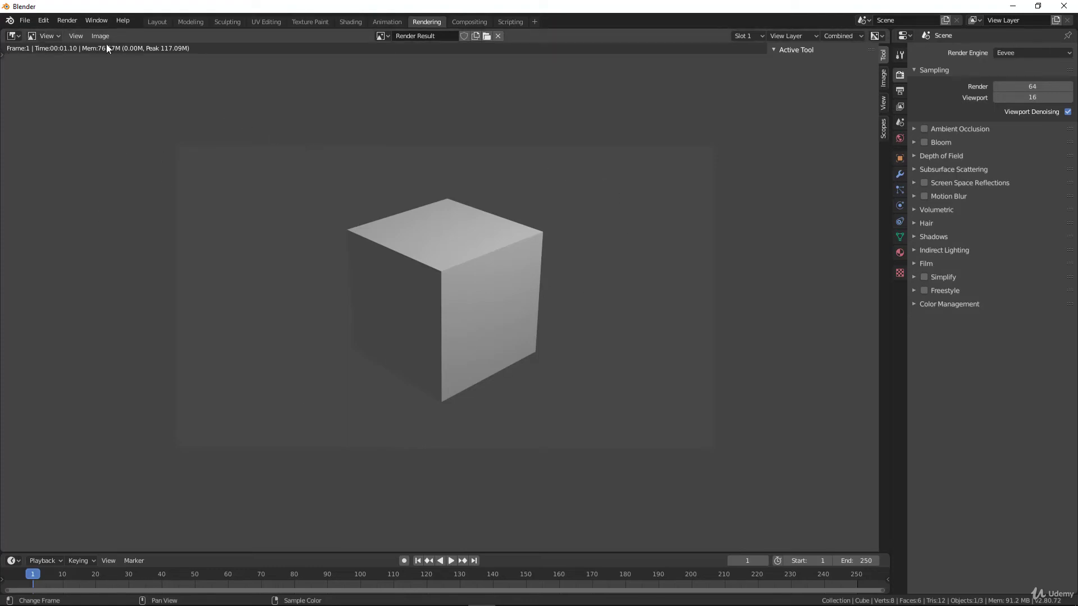
click(464, 20)
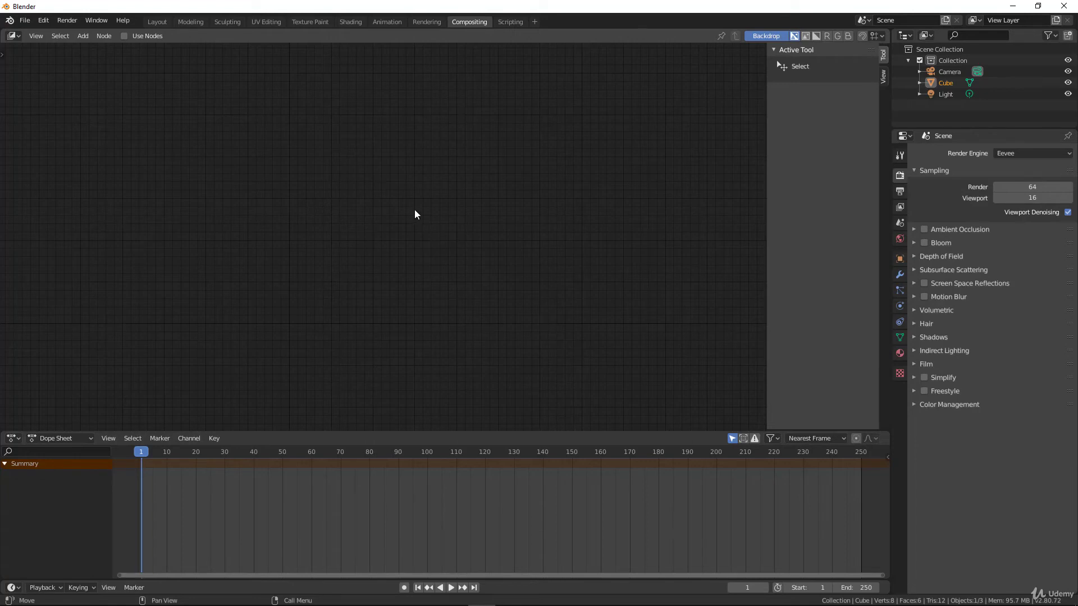
click(512, 20)
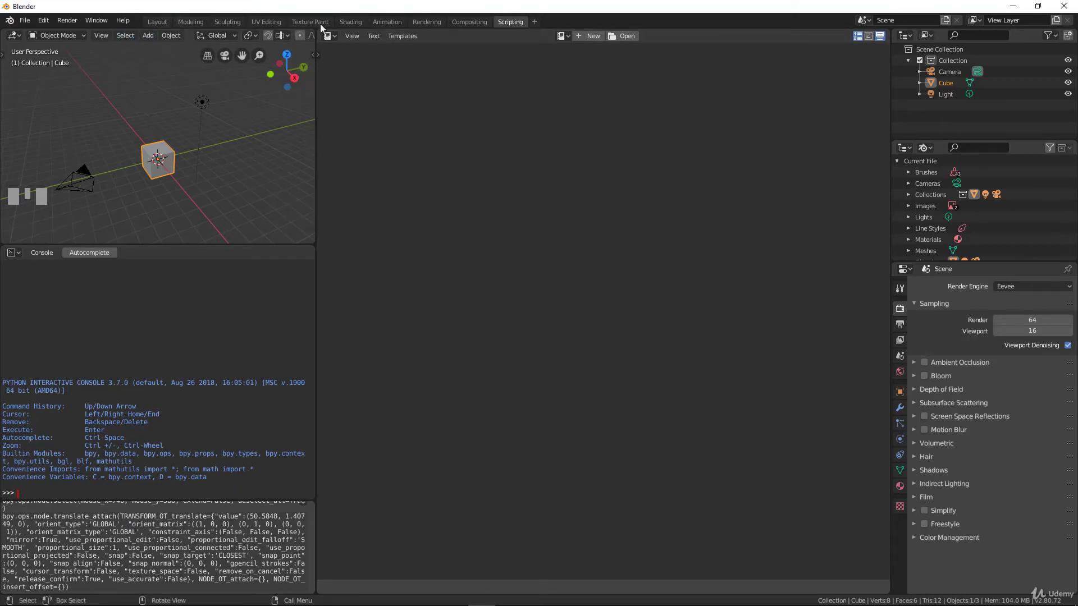
Return to the Layout workspace, view the cube from a higher angle and enlarge the timeline area
click(156, 22)
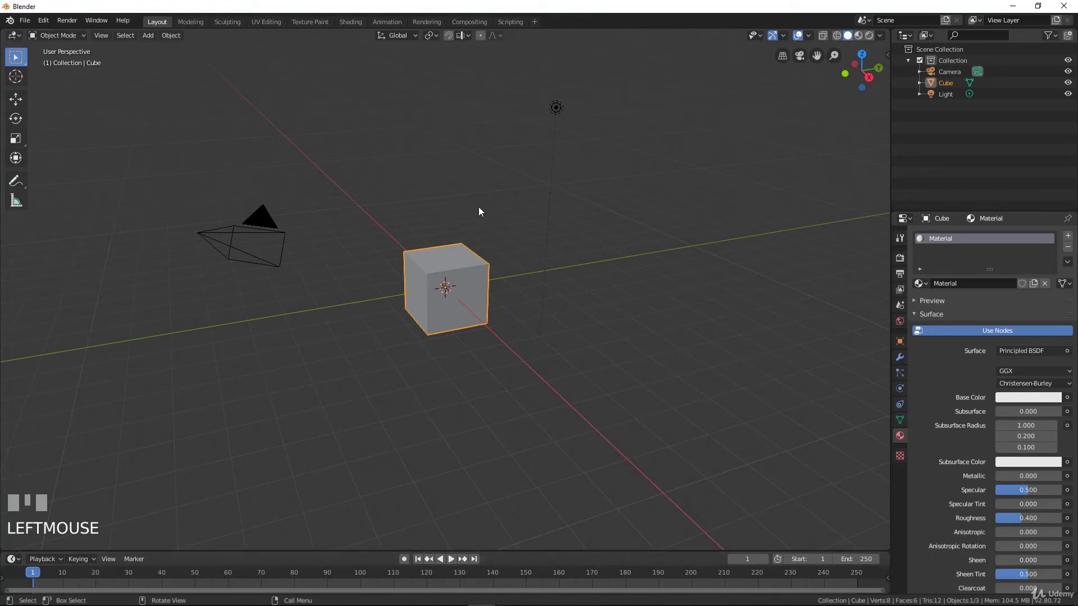
middle_drag(478, 211, 506, 160)
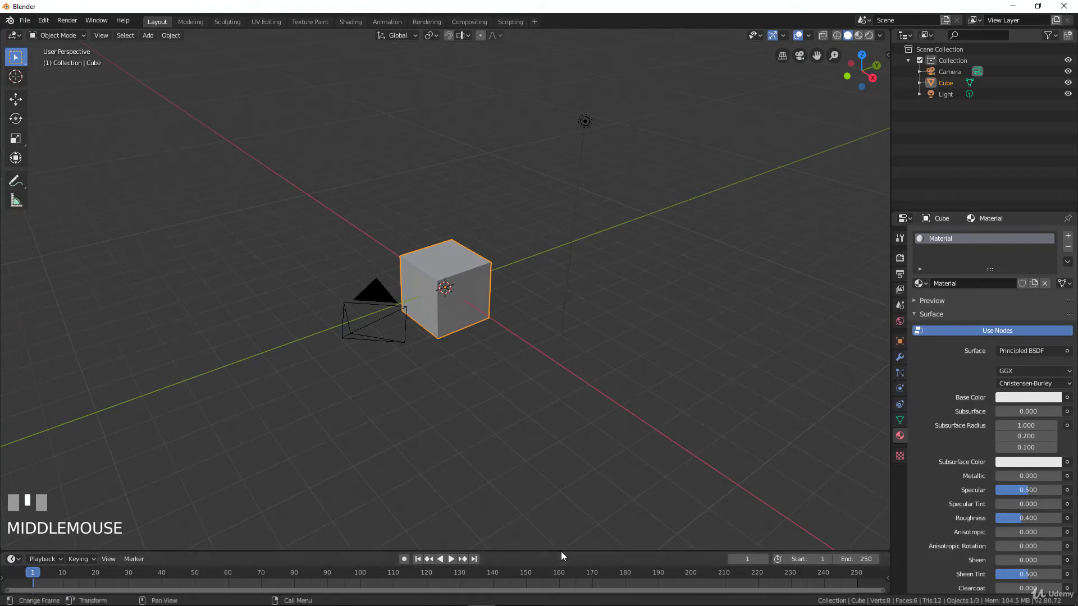
drag(560, 551, 561, 515)
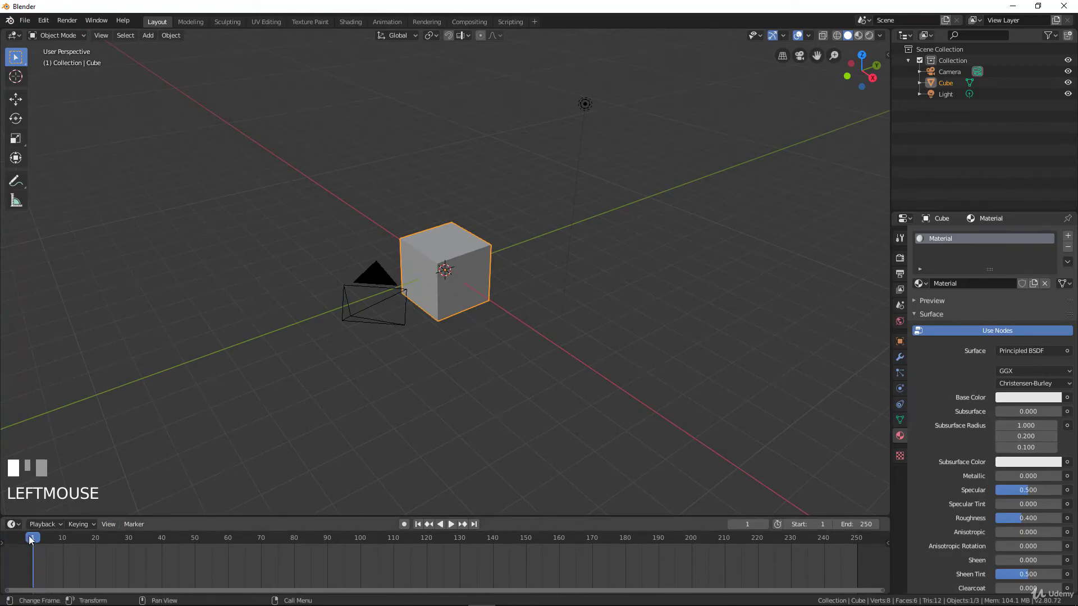
Play the timeline forward and pause it, and play it in reverse and pause again
click(452, 525)
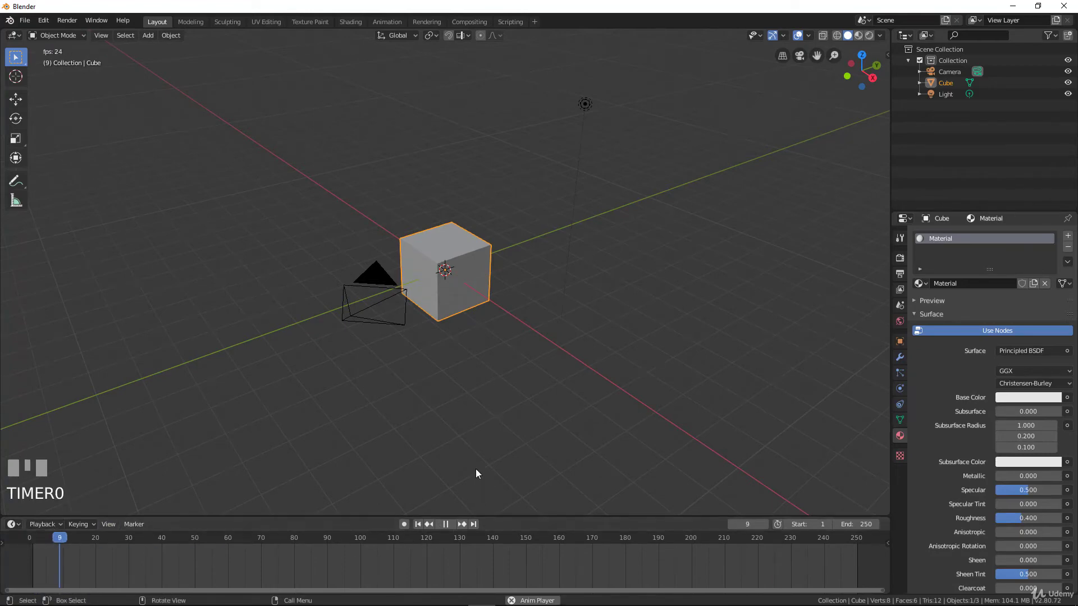
click(445, 524)
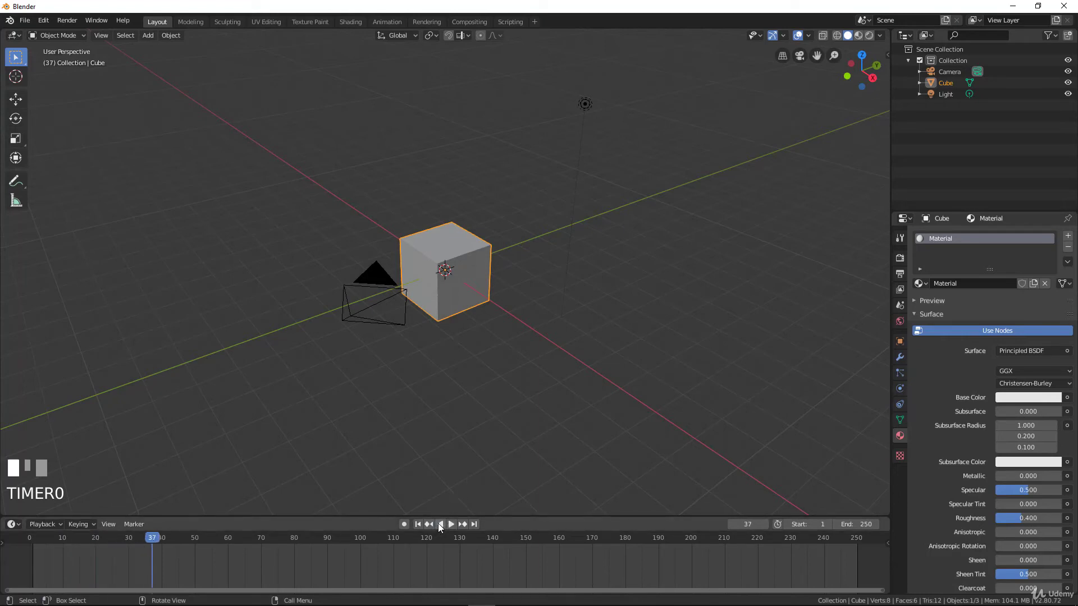
click(439, 526)
click(445, 526)
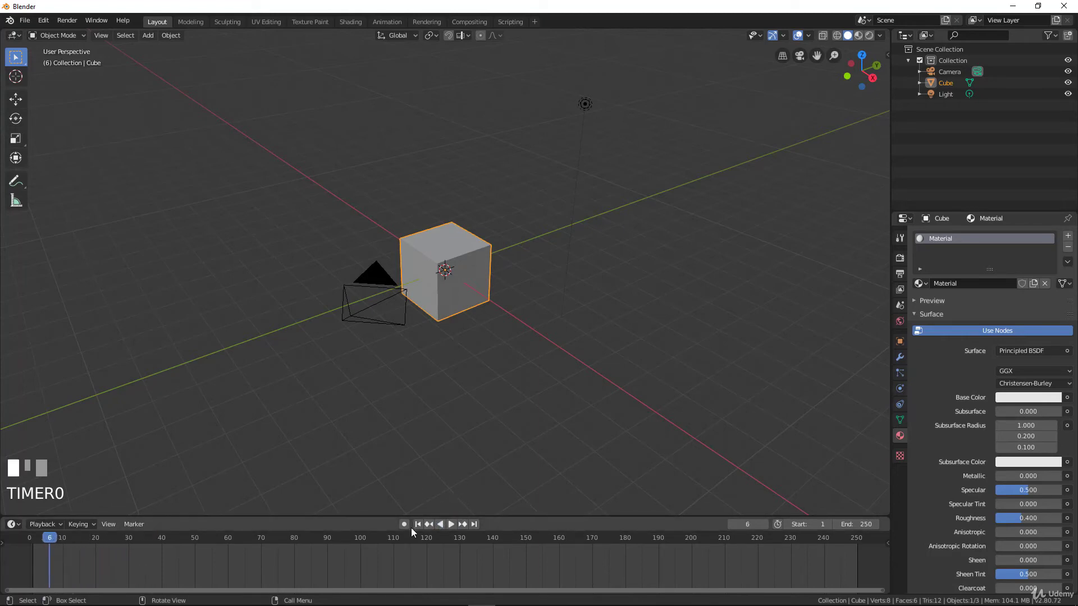
Try jumping to the first frame, last frame and previous keyframe, and scrub the playhead, ending at frame 1
click(417, 525)
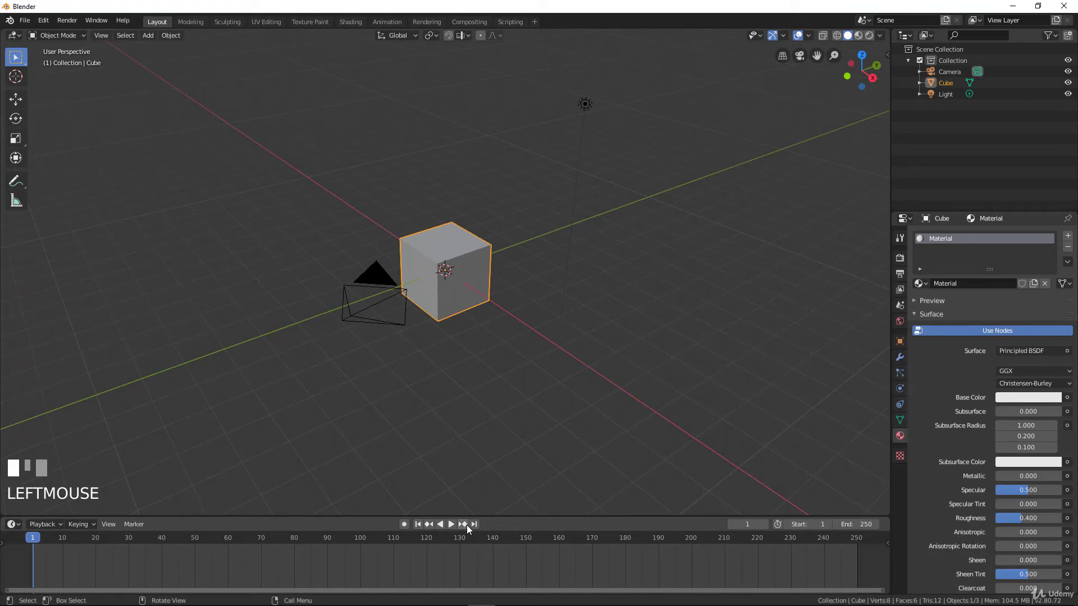
click(475, 524)
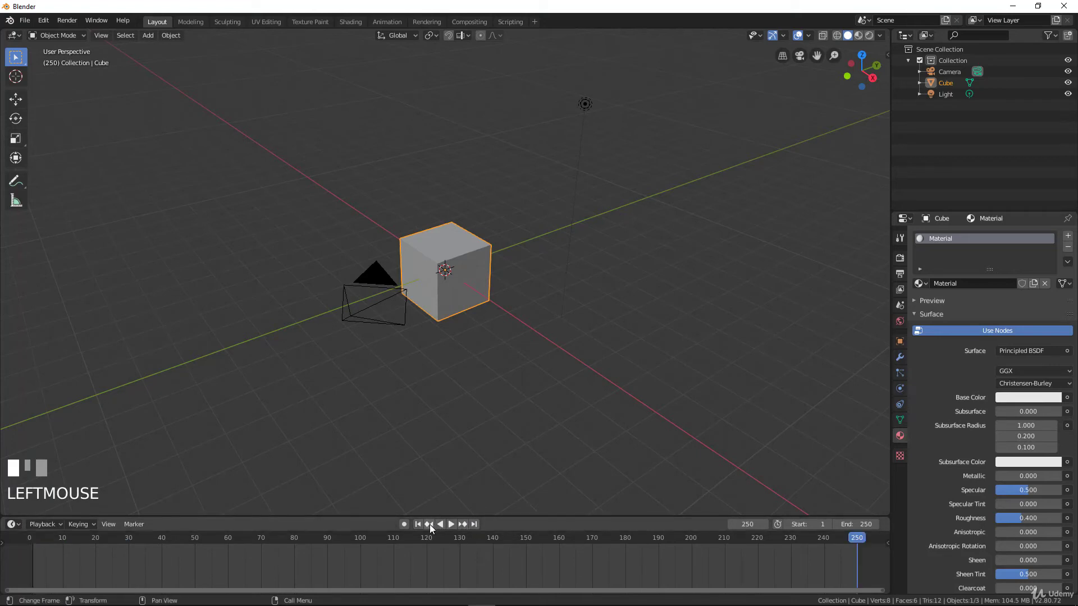
click(430, 524)
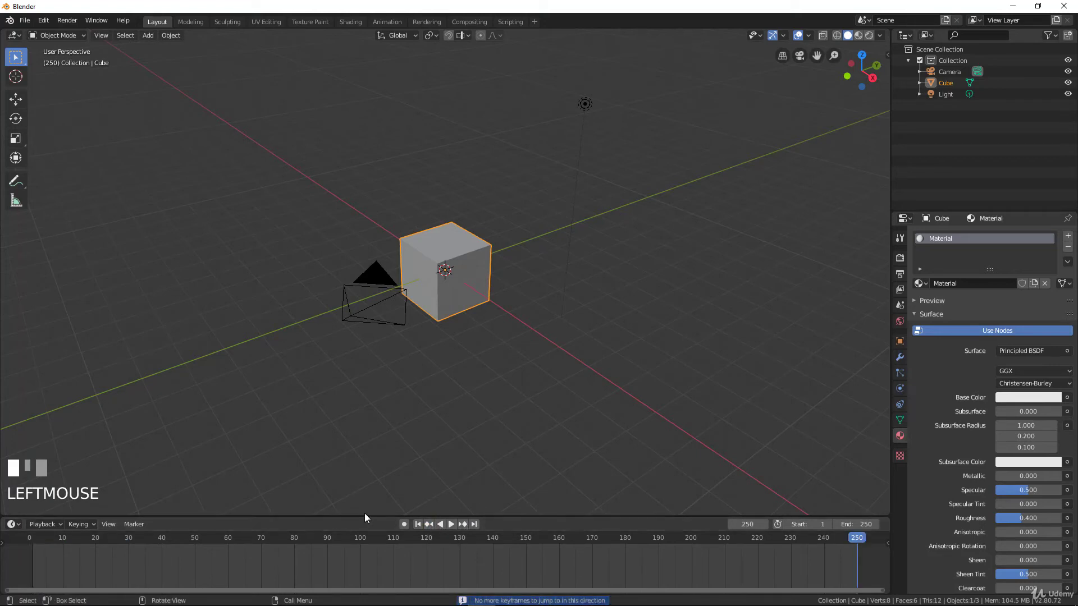
click(418, 525)
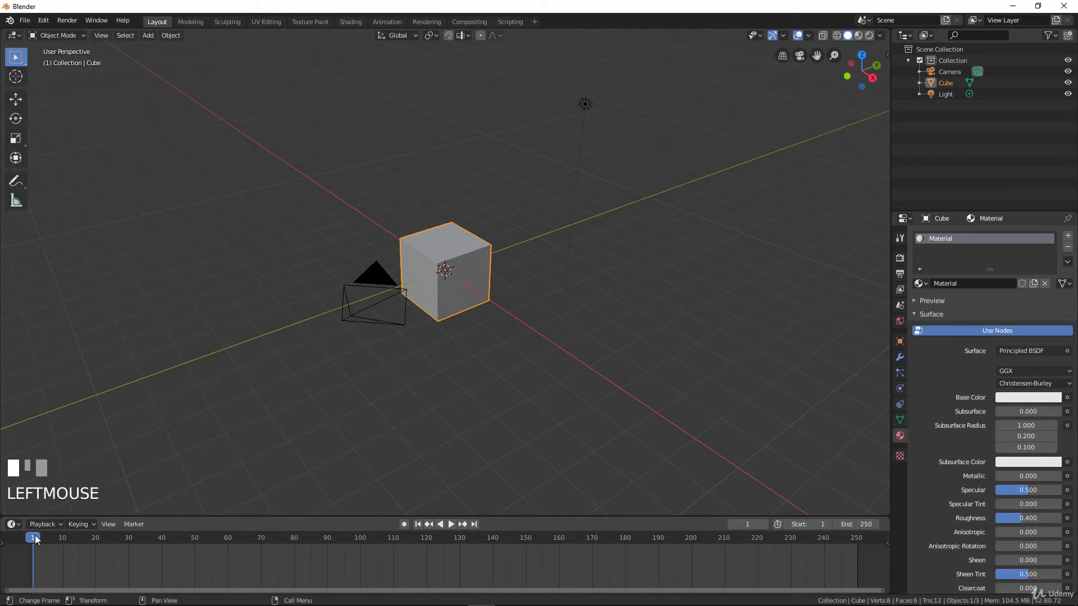
mouse_move(33, 539)
mouse_down()
mouse_move(547, 538)
mouse_move(33, 536)
mouse_up()
drag(140, 542, 33, 542)
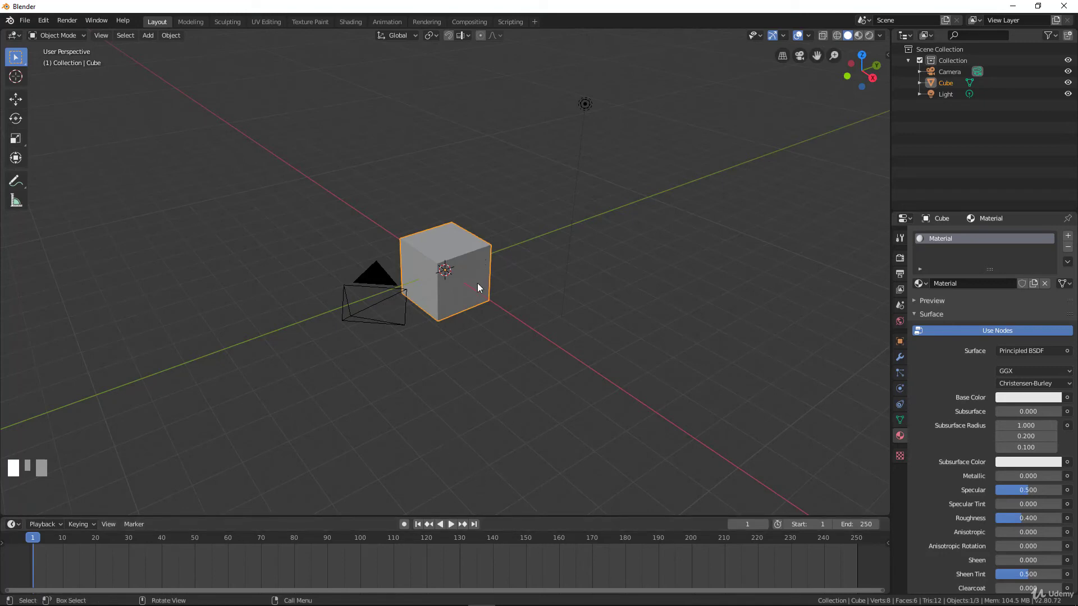
Insert a location keyframe for the cube at frame 1, and another at frame 50 with the cube moved toward positive X and Y
key(i)
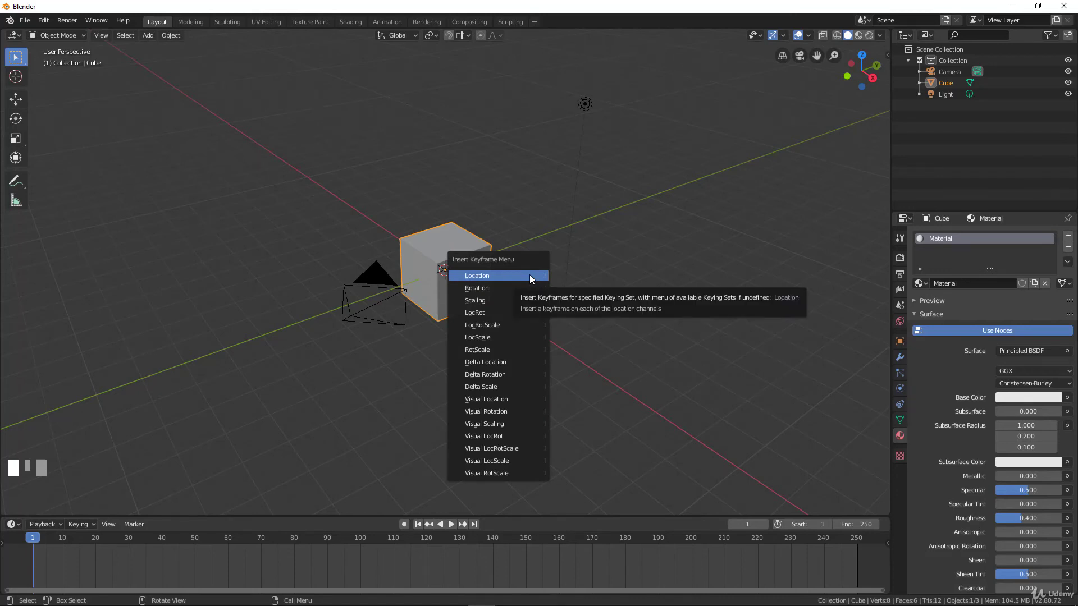
click(529, 275)
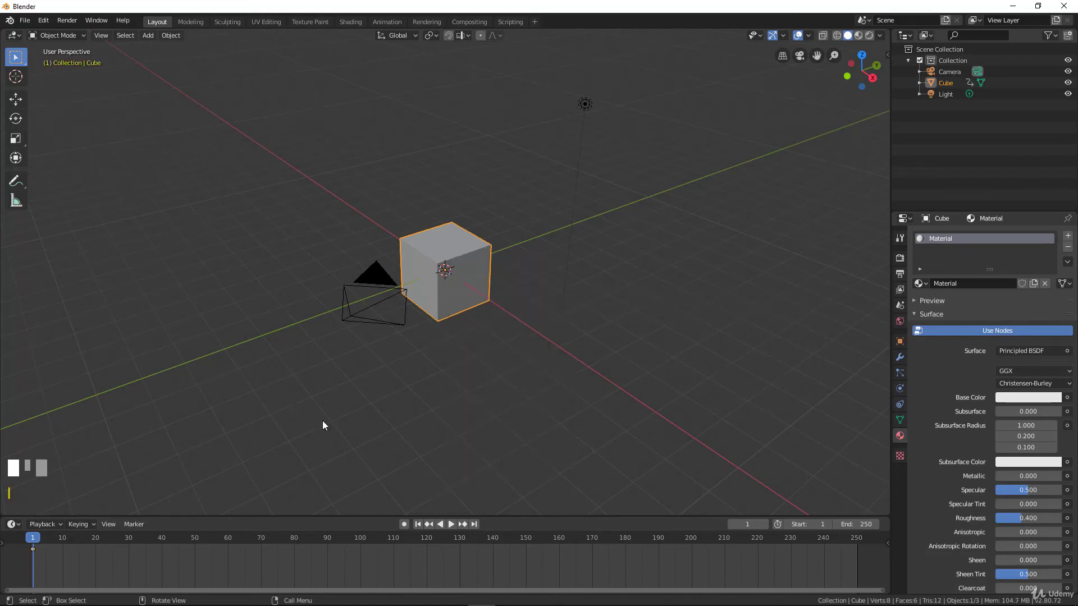
click(194, 537)
key(g)
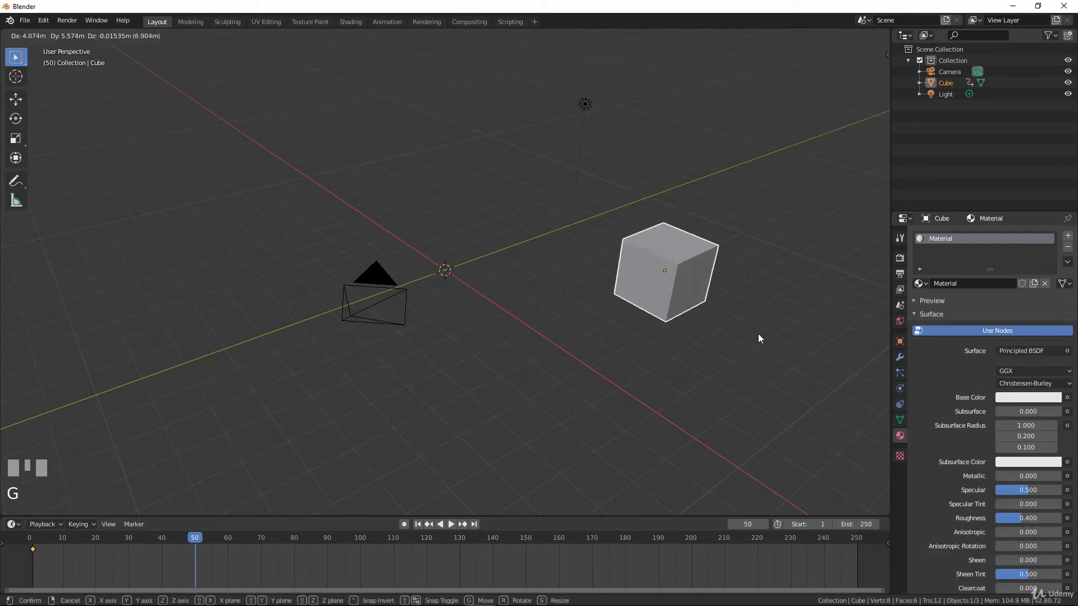
click(780, 331)
key(i)
click(782, 331)
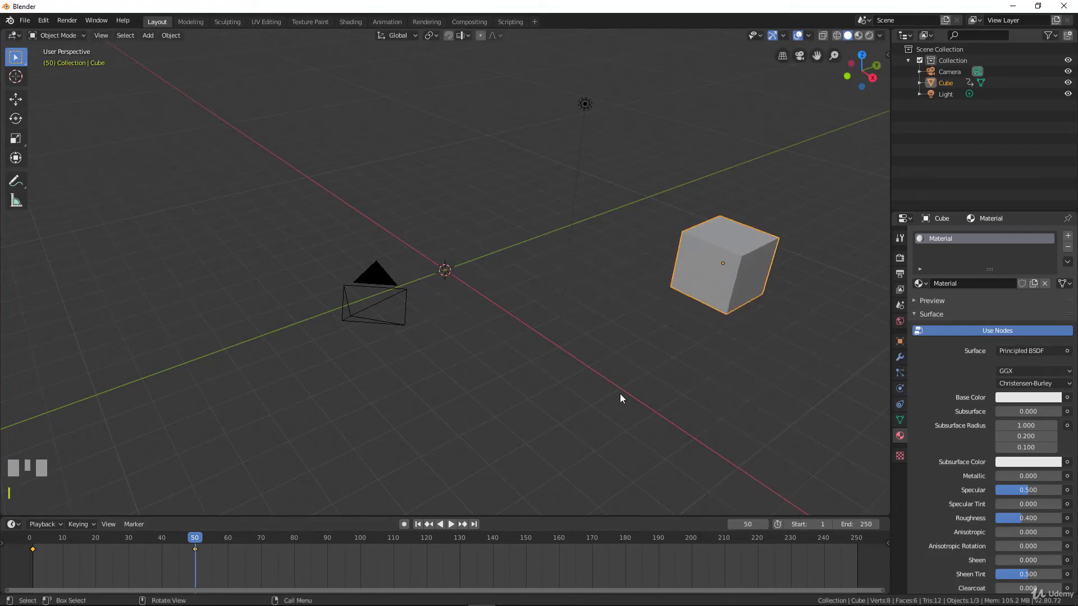
Return the playhead to frame 1 and delete the cube's keyframes at frames 50 and 1
drag(197, 538, 34, 540)
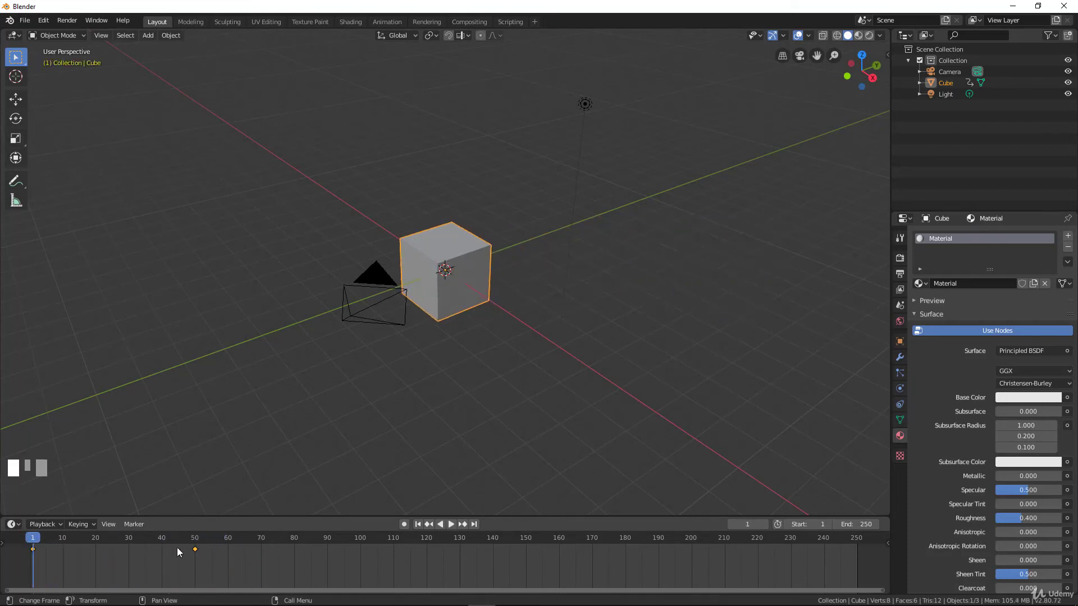
click(194, 549)
right_click(196, 555)
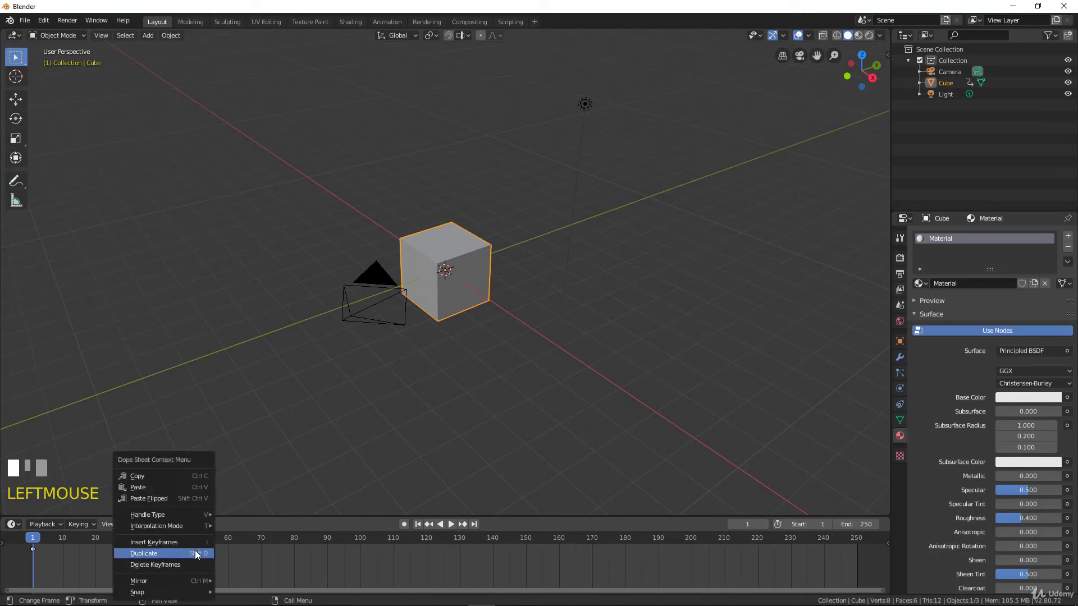
click(184, 565)
click(35, 549)
right_click(34, 548)
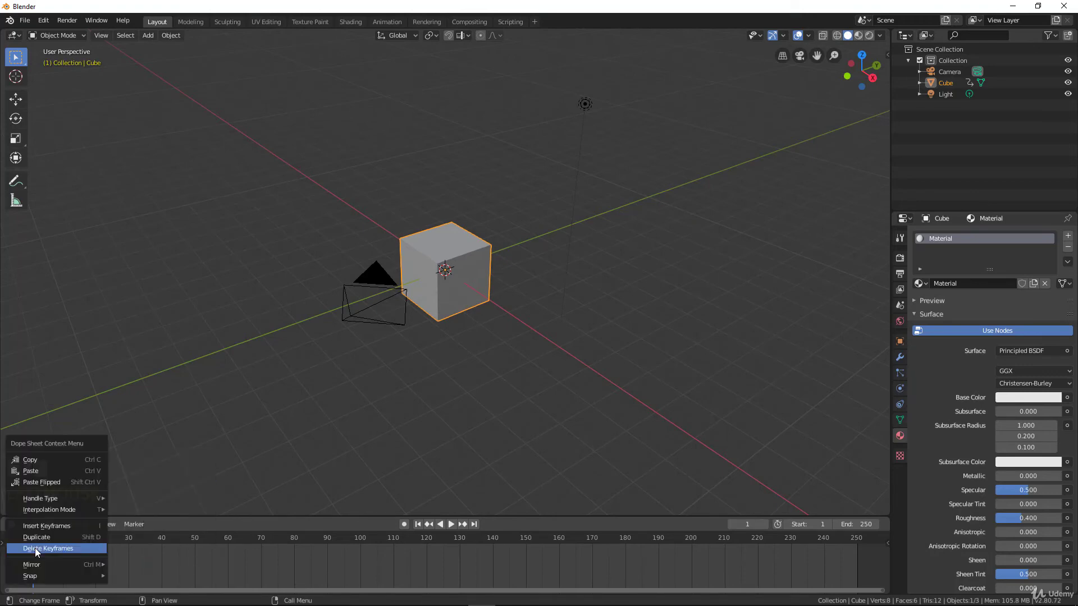
click(35, 548)
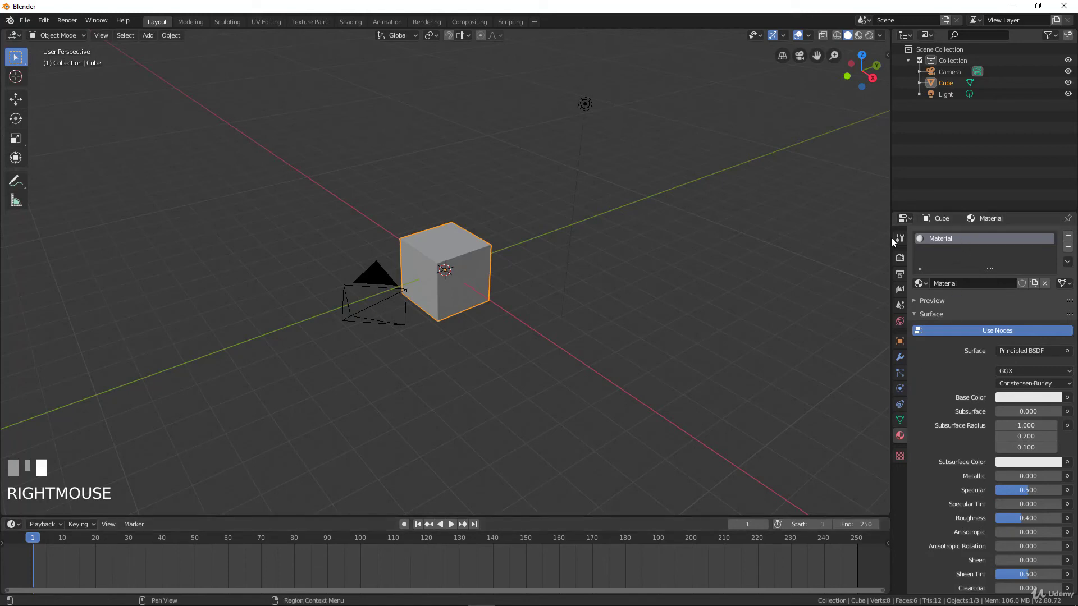
Show the render properties followed by the output properties, and reduce the height of the timeline area
click(900, 258)
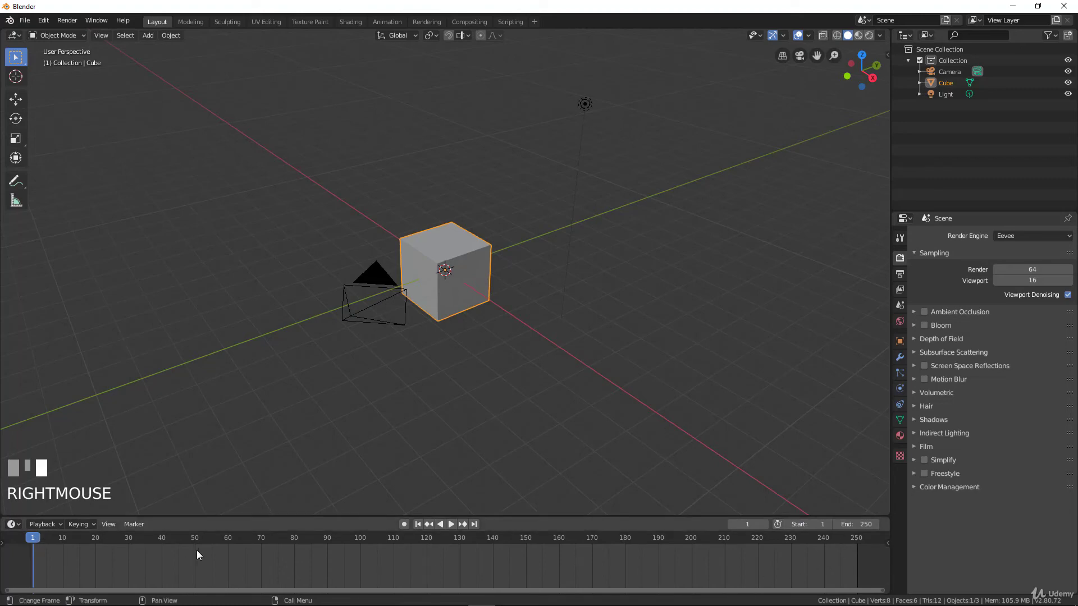
click(900, 274)
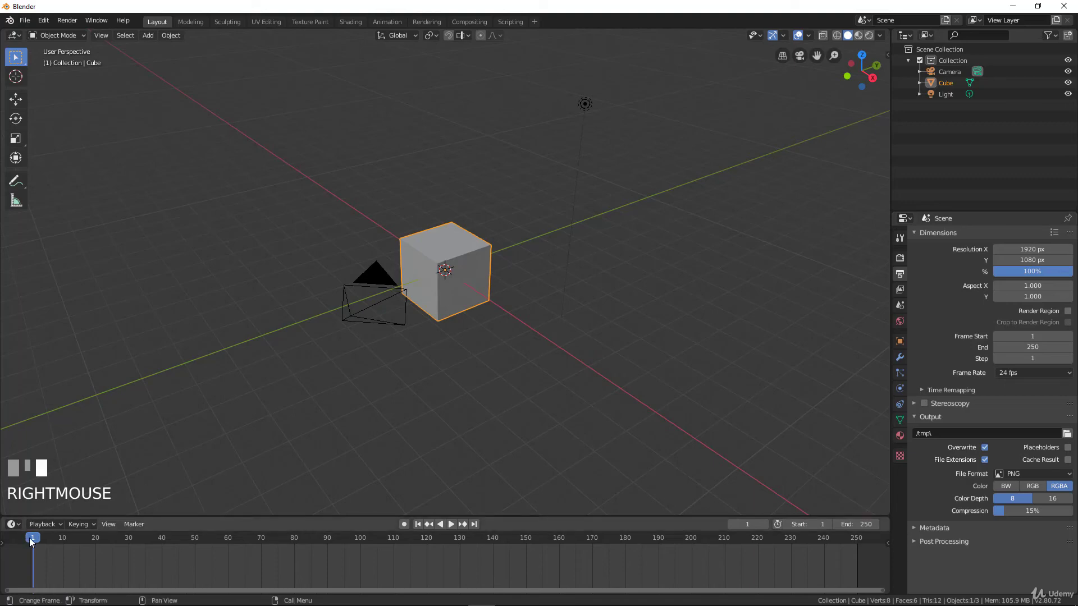
mouse_move(31, 540)
mouse_down()
mouse_move(242, 544)
mouse_move(33, 536)
mouse_up()
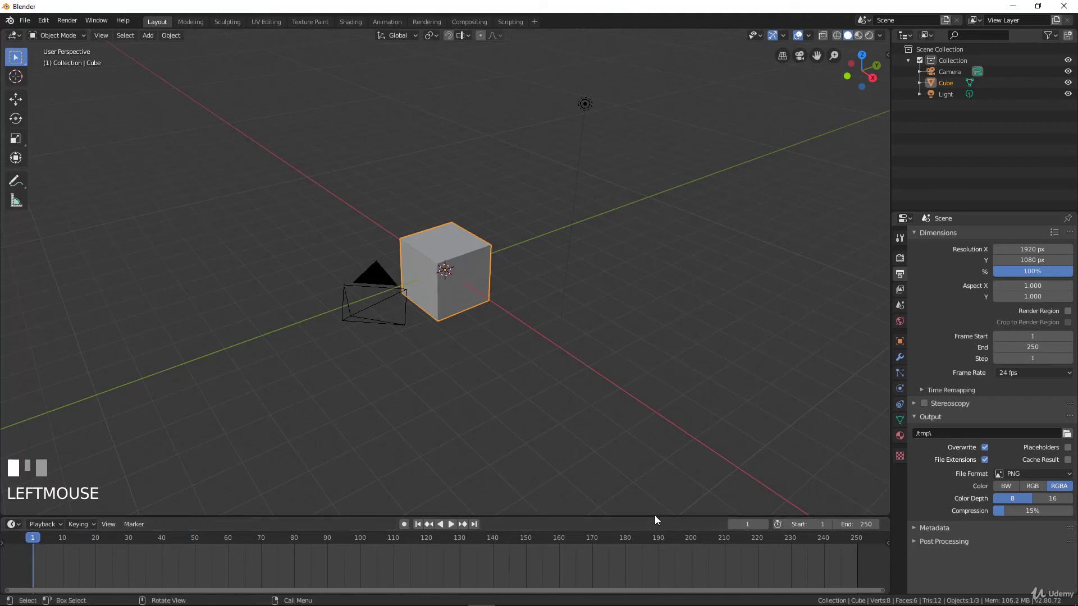
drag(654, 515, 652, 534)
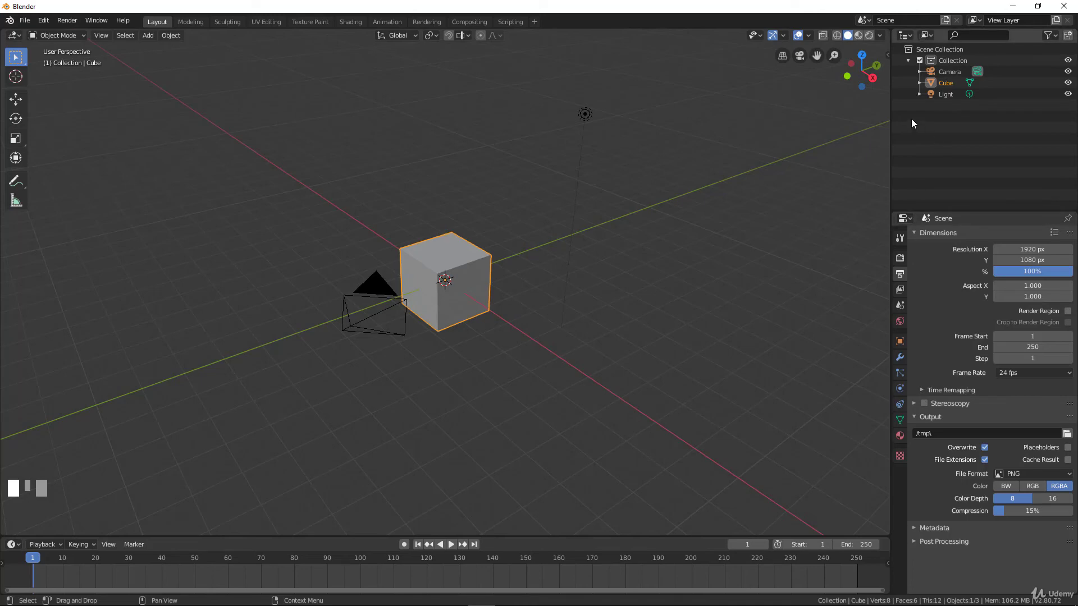
Select the camera, cube and light one after another in the Outliner, and try selecting them in the 3D viewport
click(945, 73)
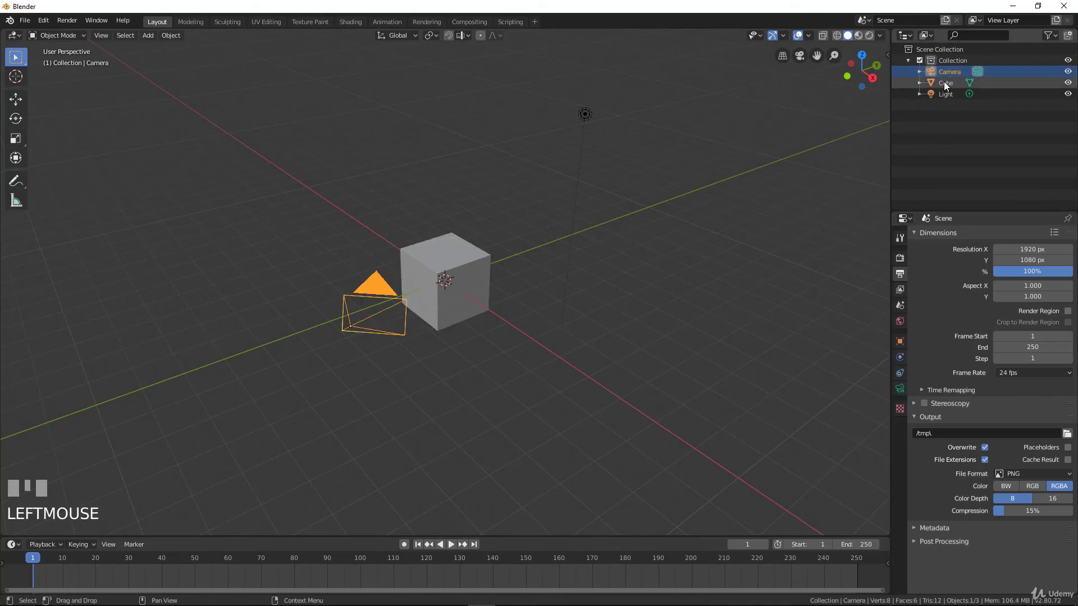
click(944, 84)
click(948, 95)
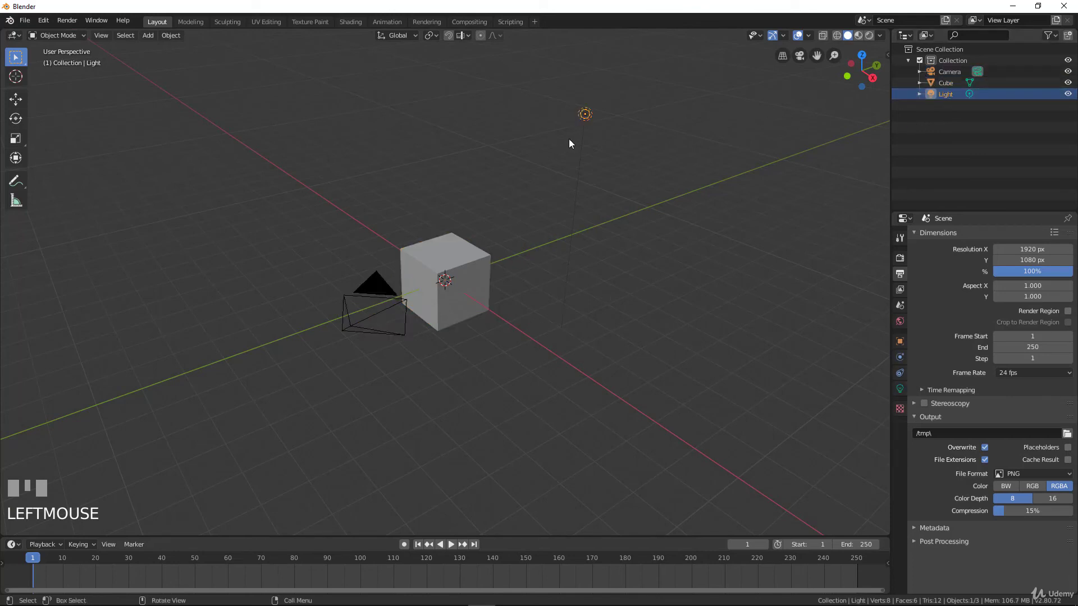
click(443, 268)
click(368, 307)
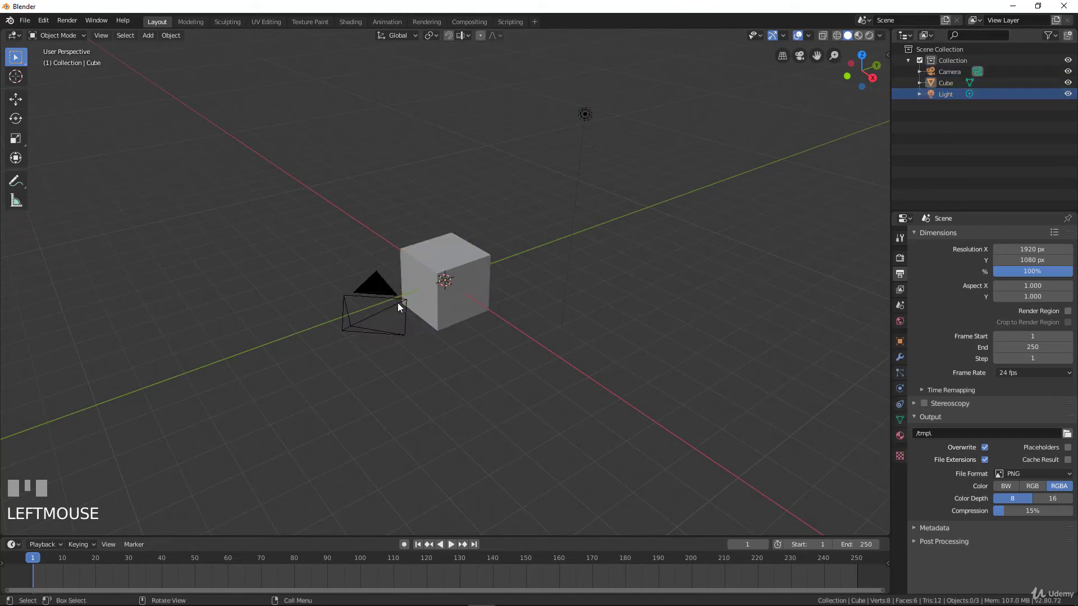
click(398, 303)
click(439, 282)
click(587, 115)
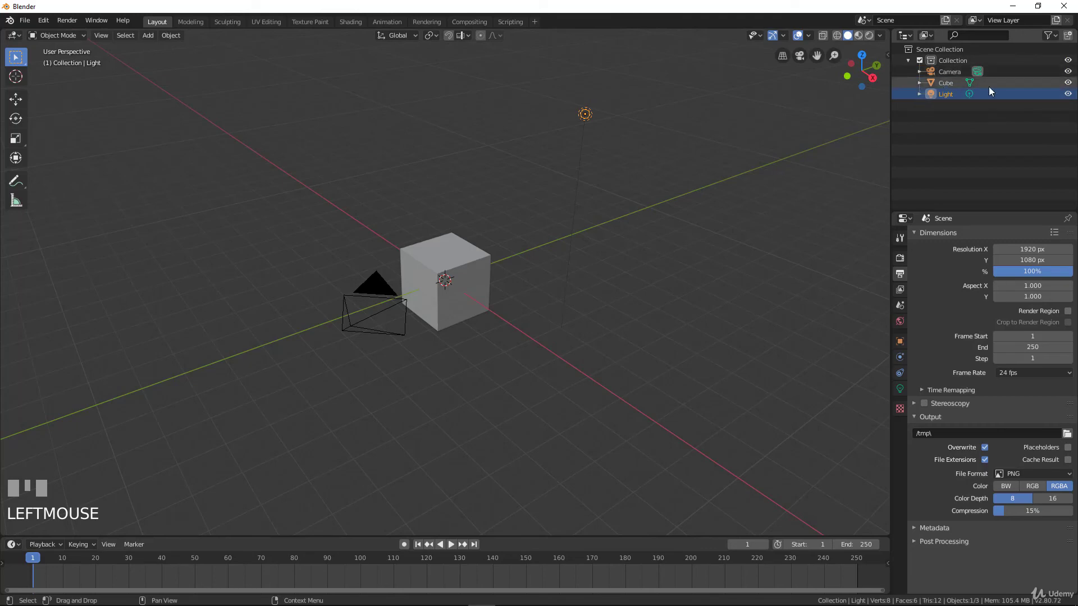
Hide the camera and show it again, and do the same with the cube using their Outliner visibility toggles
click(1068, 72)
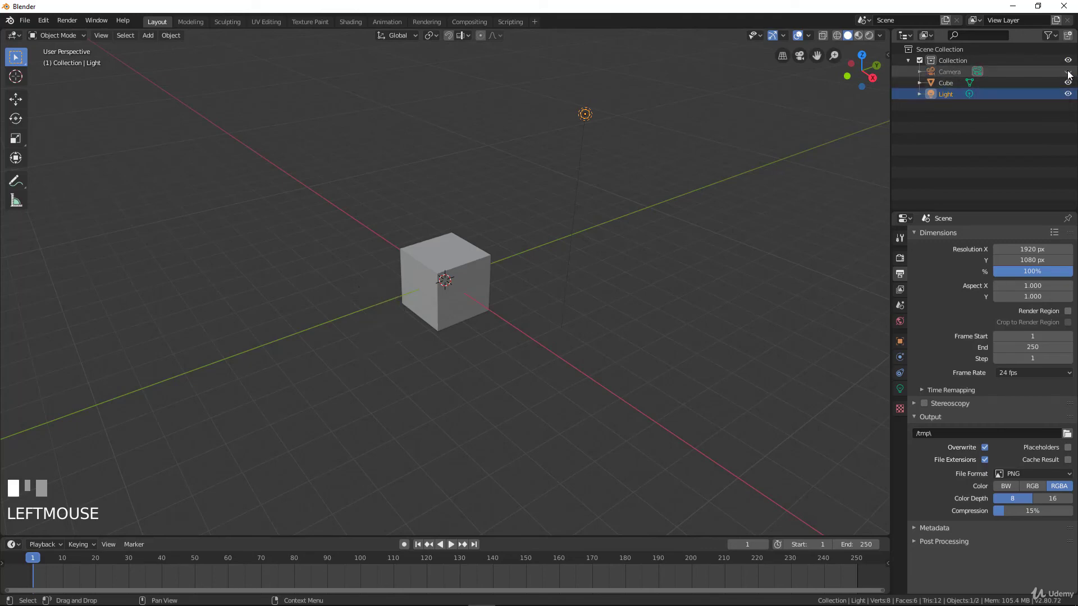
click(1068, 71)
click(972, 83)
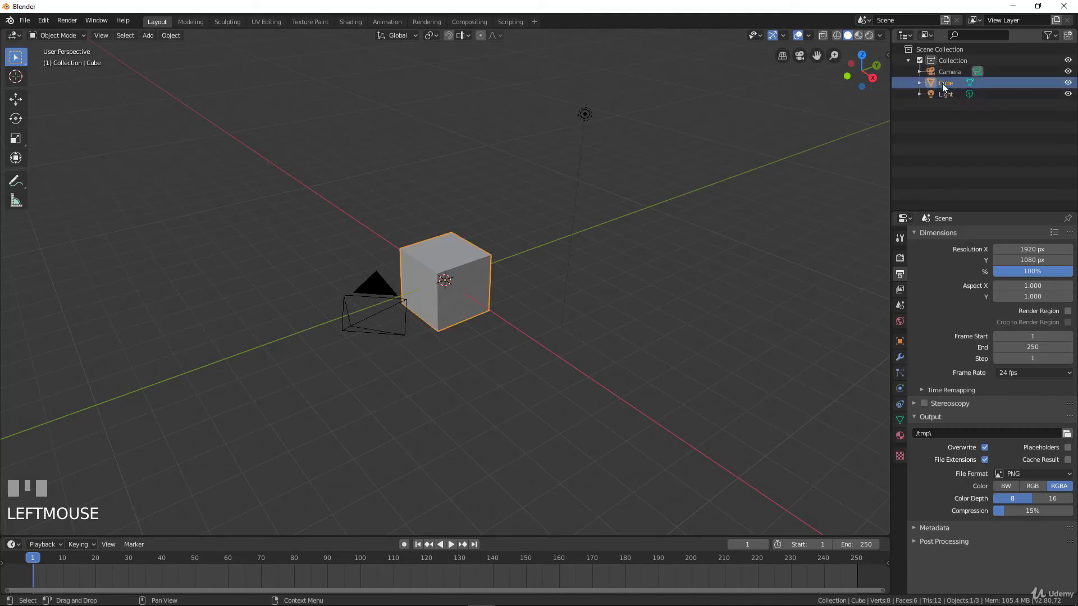
click(1068, 83)
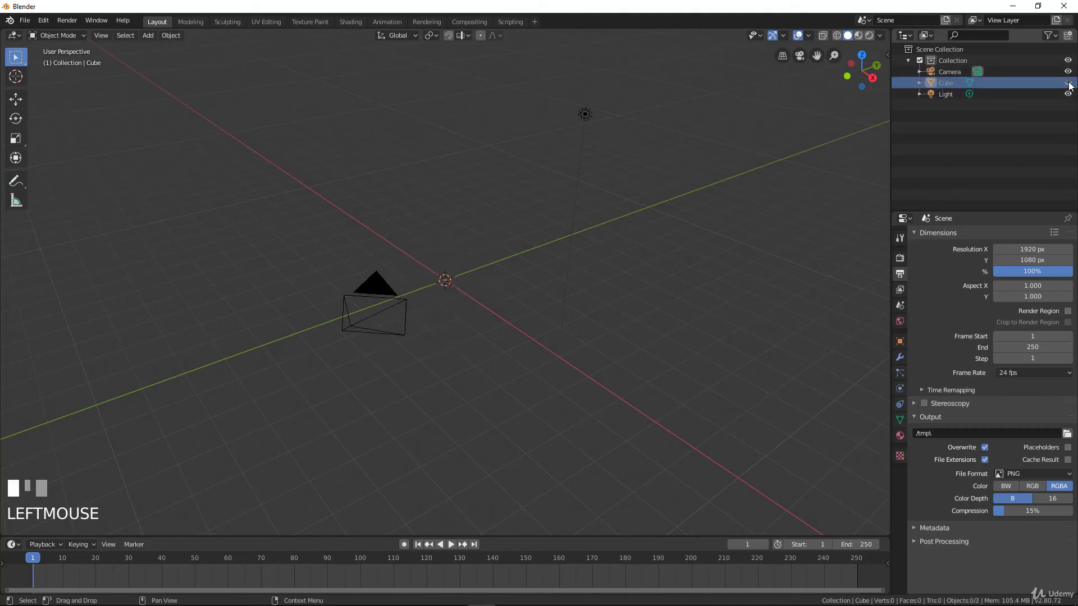
click(1068, 83)
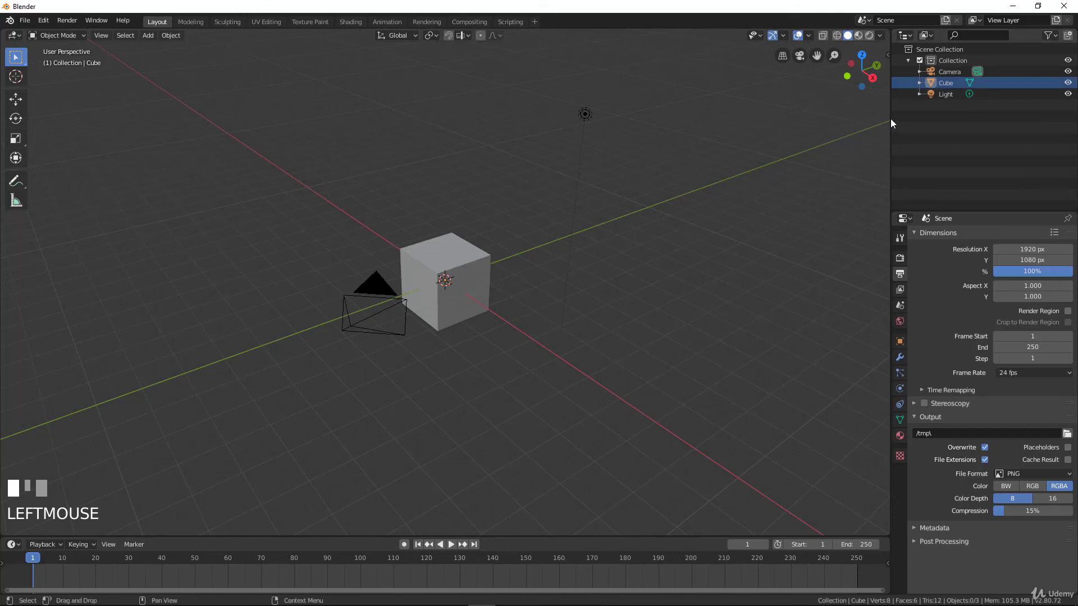
Widen the Outliner with selectability and render toggles displayed, and make the cube unselectable
drag(890, 119, 856, 122)
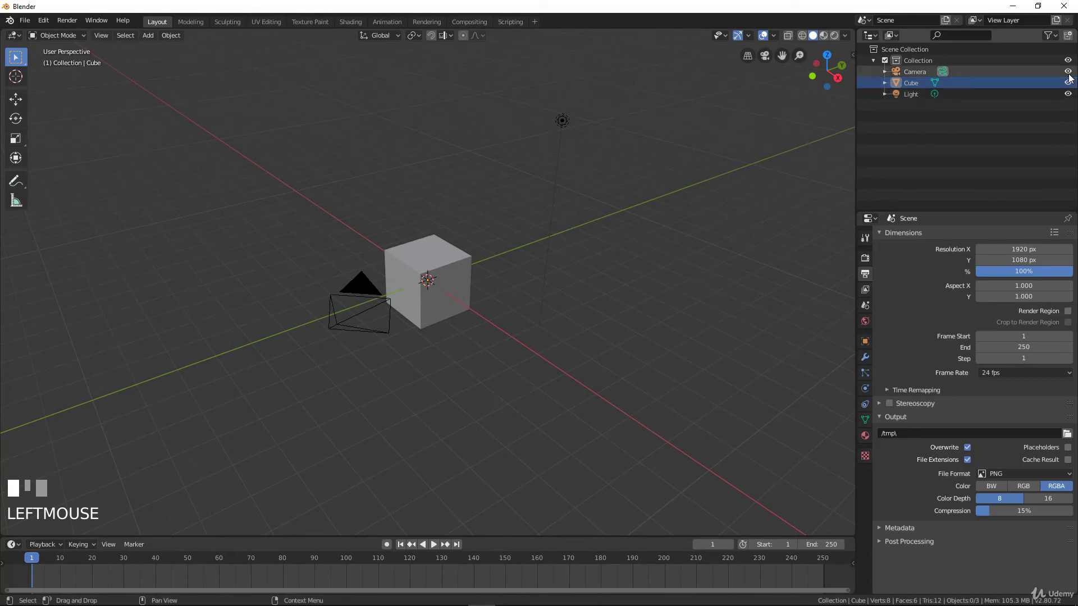
click(1054, 35)
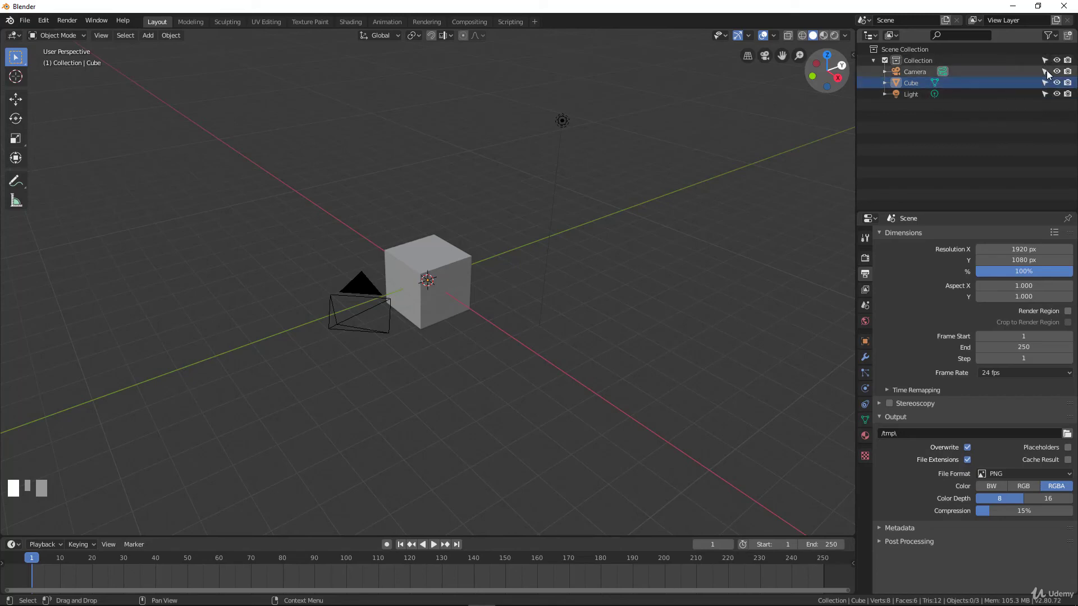
click(1044, 83)
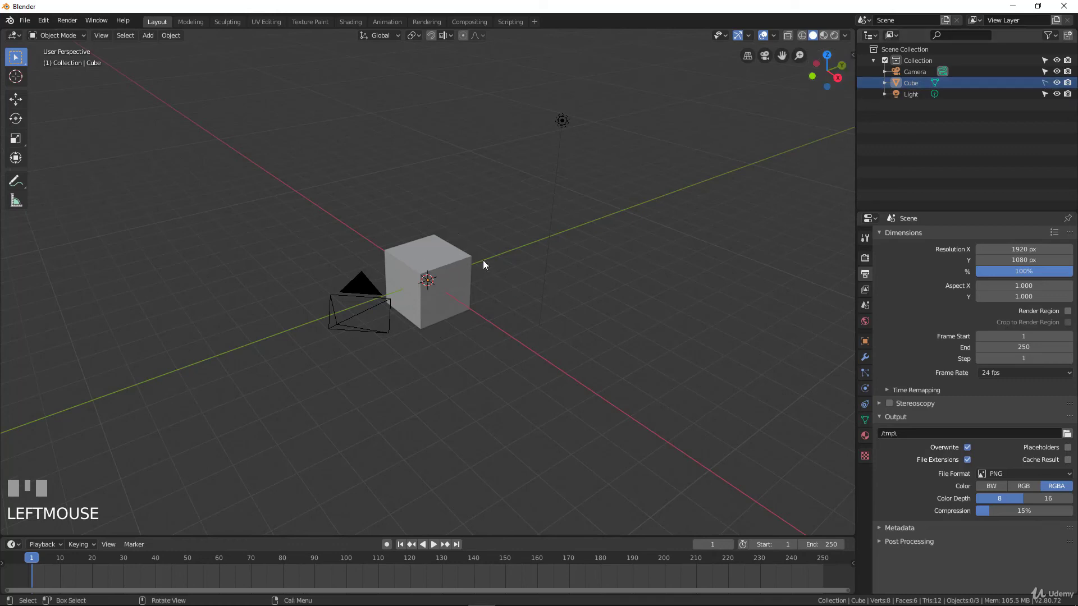
Make the cube selectable again and select it in the 3D viewport
middle_drag(485, 264, 440, 217)
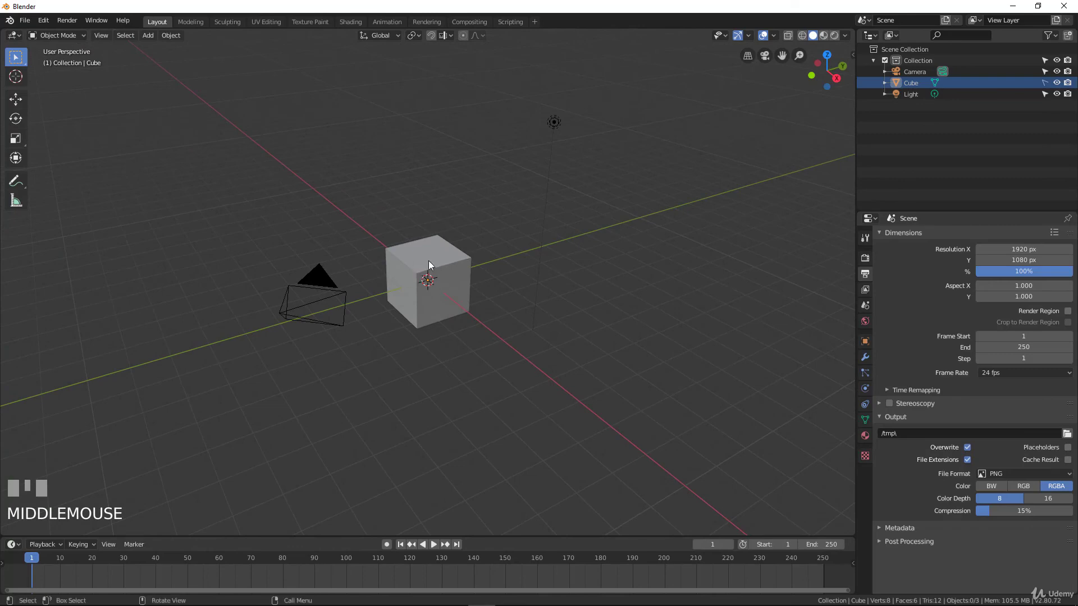
click(1045, 83)
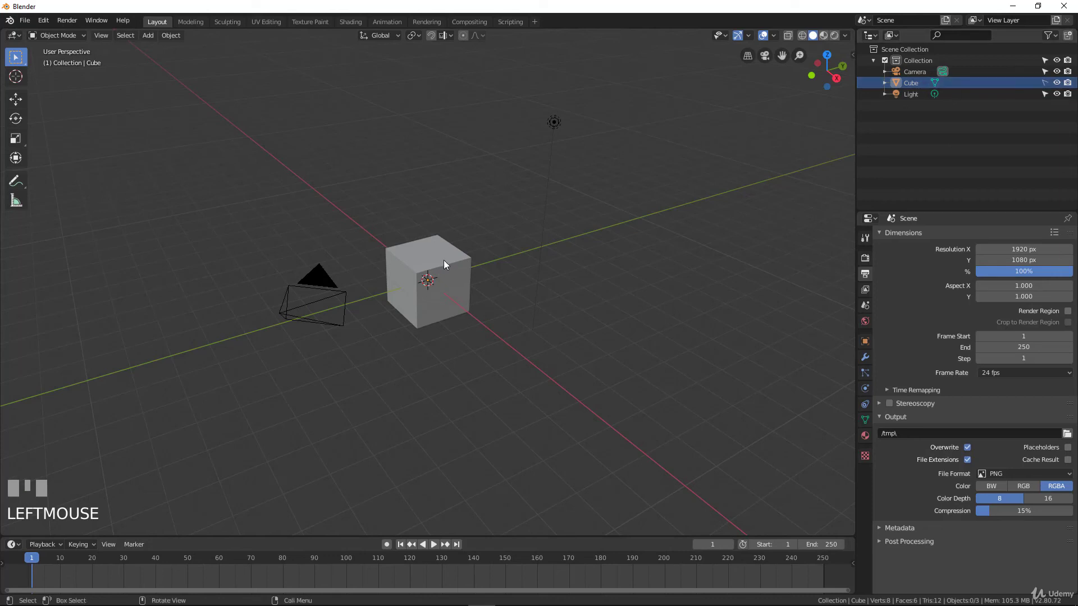
click(1046, 83)
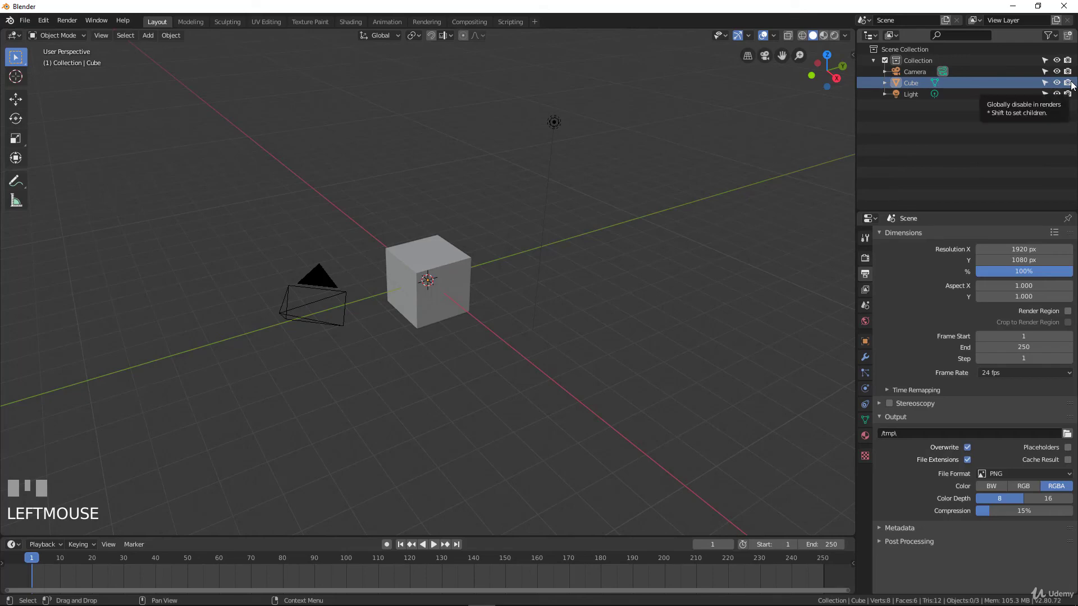
click(440, 267)
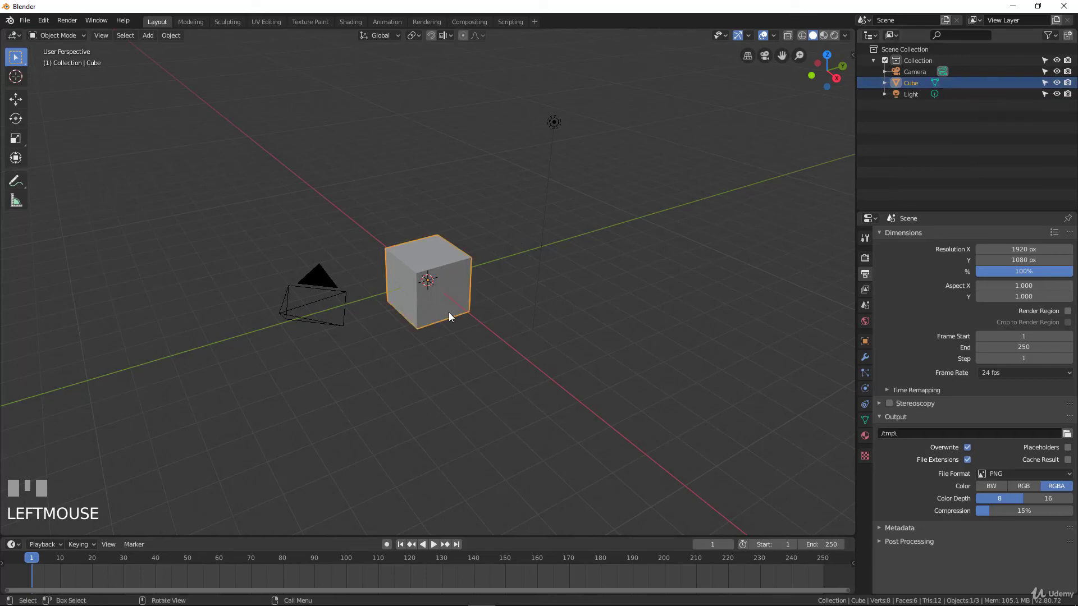
Add a UV sphere and move it about 0.45 m in X, 2.3 m in Y and 1.3 m in Z
middle_drag(449, 312, 457, 318)
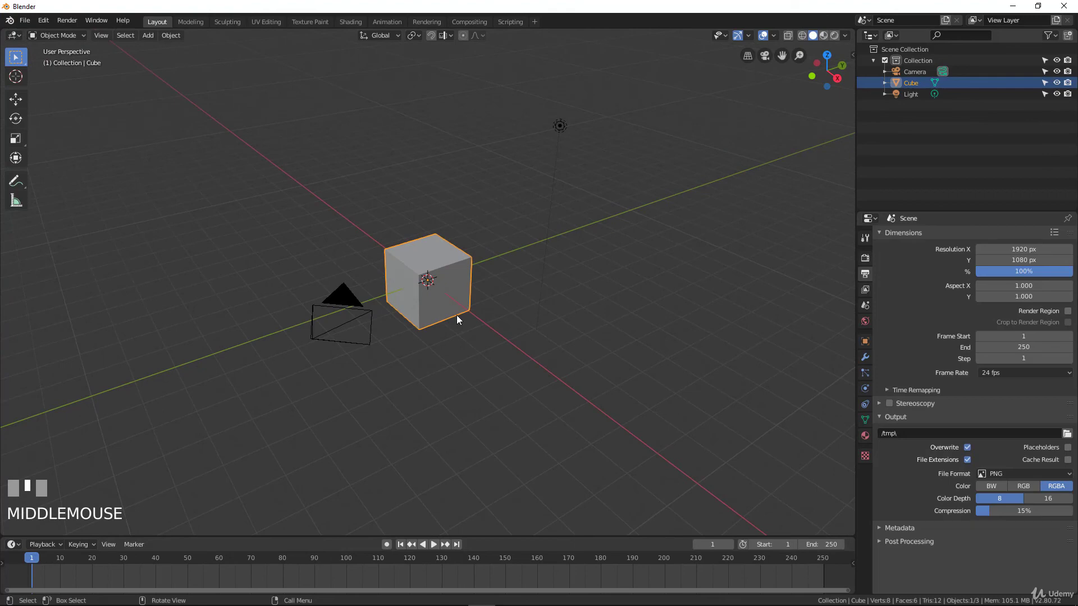
key(shift+a)
mouse_move(456, 315)
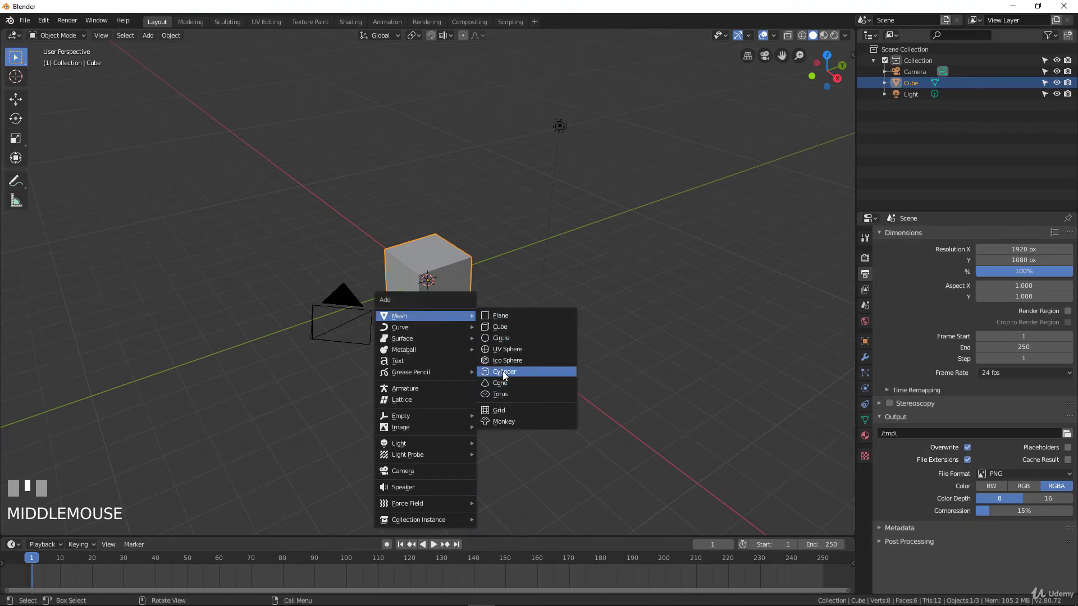
click(504, 349)
mouse_move(412, 329)
middle_down()
mouse_move(382, 324)
mouse_move(396, 322)
middle_up()
key(g)
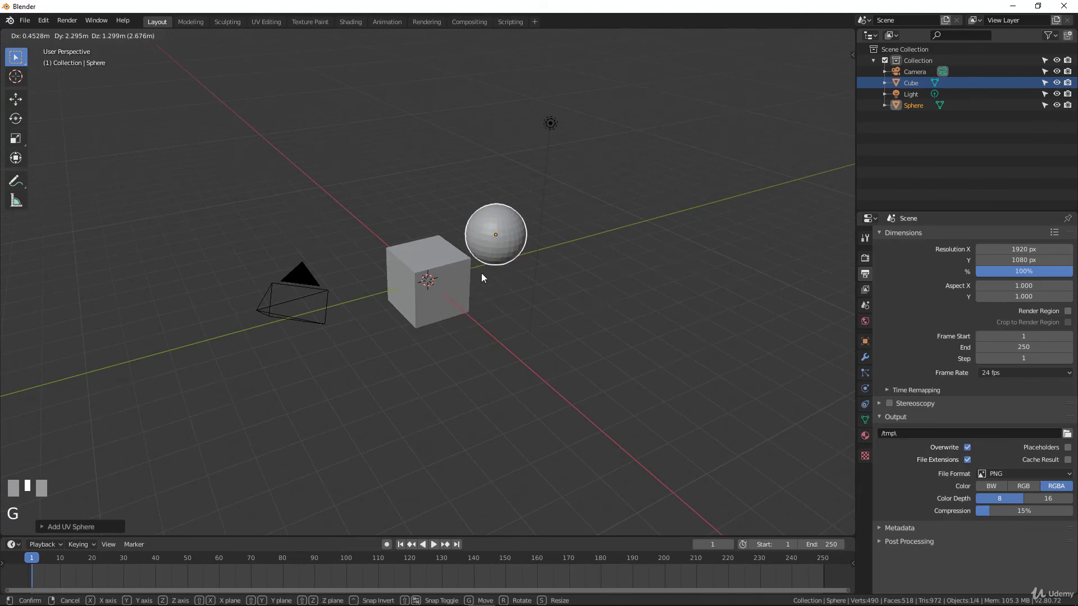
click(481, 277)
middle_drag(482, 277, 471, 287)
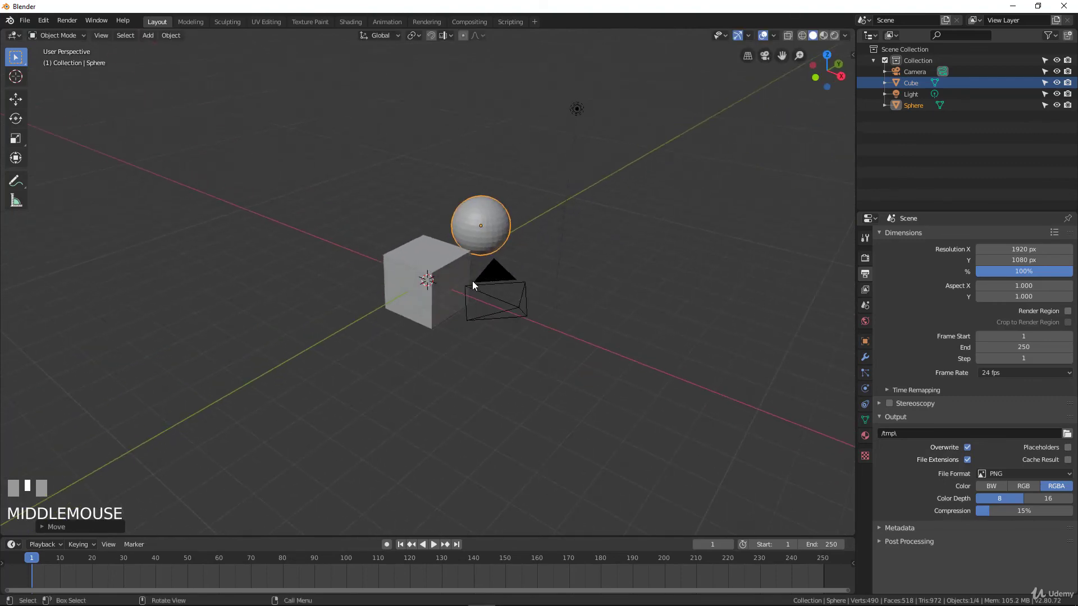
Switch to the camera view, render the current frame with cube and sphere, and close the render result
key(KP_0)
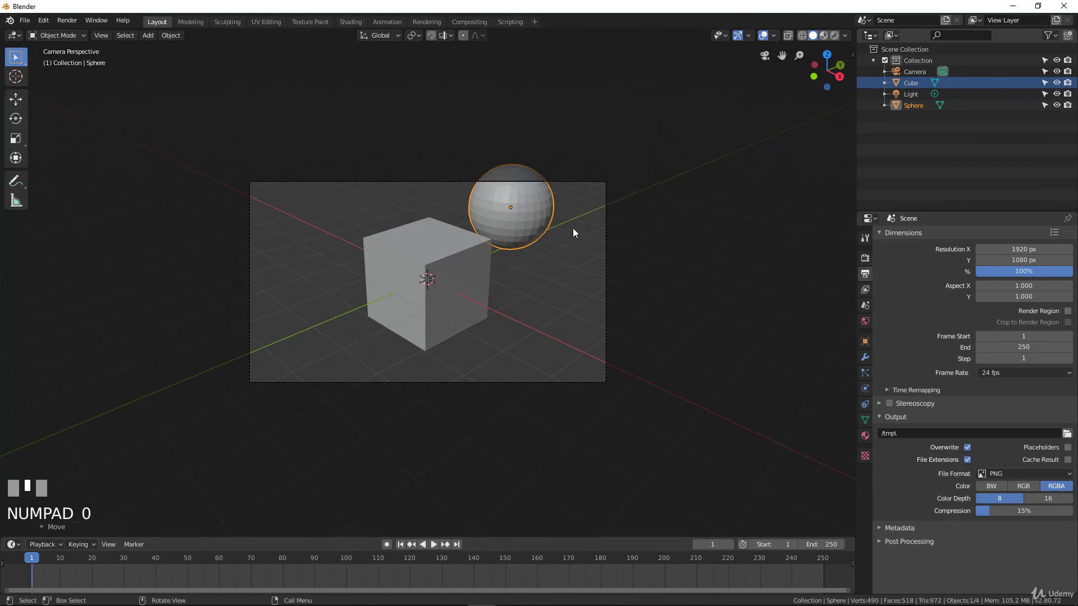
key(F12)
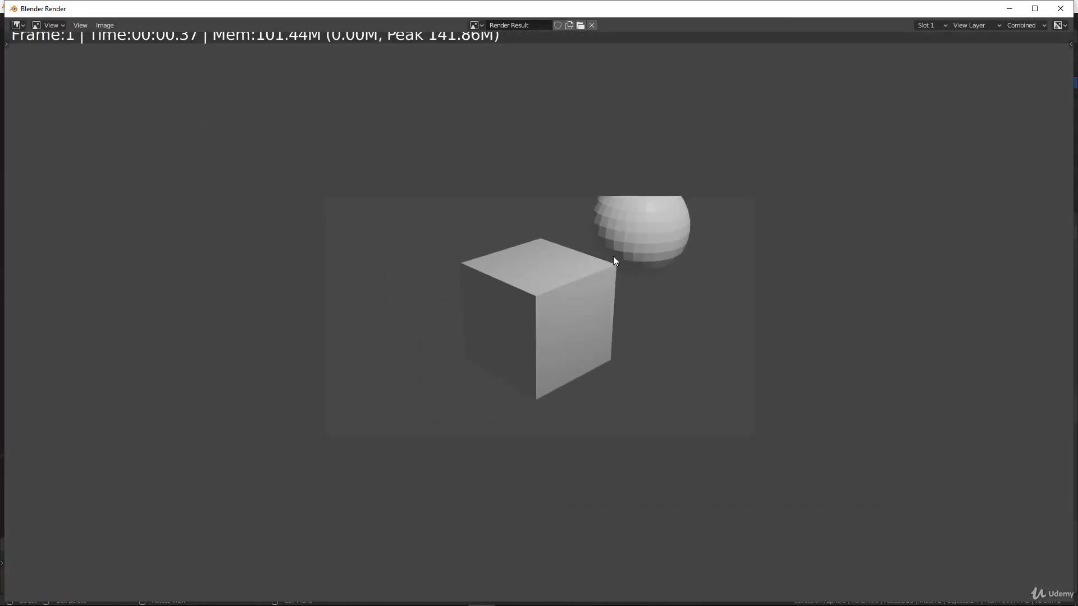
click(1059, 8)
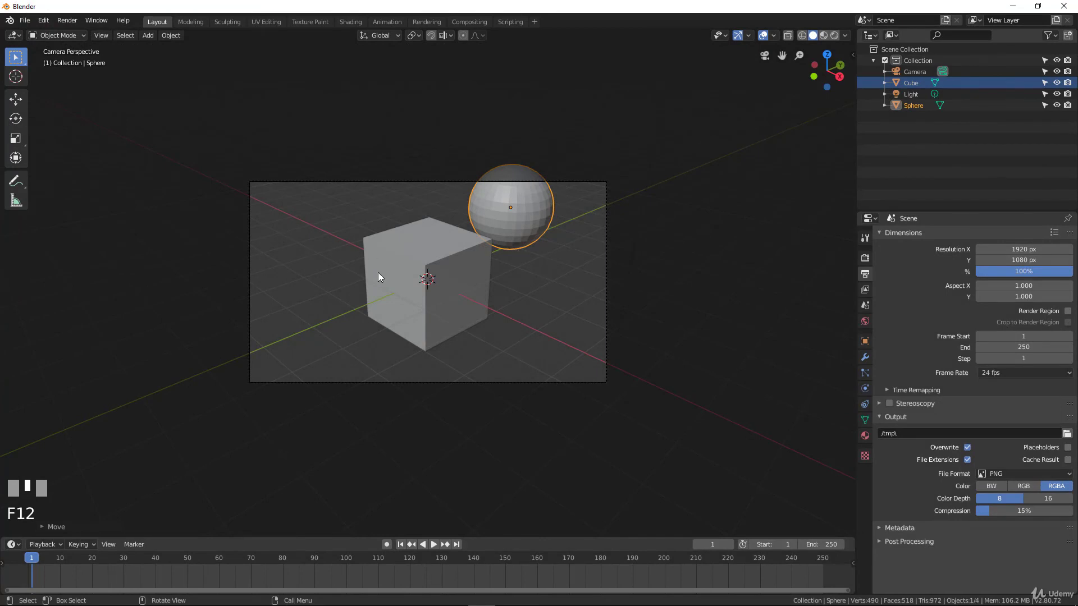
Disable the sphere in renders, render the frame again and close the render result
click(519, 208)
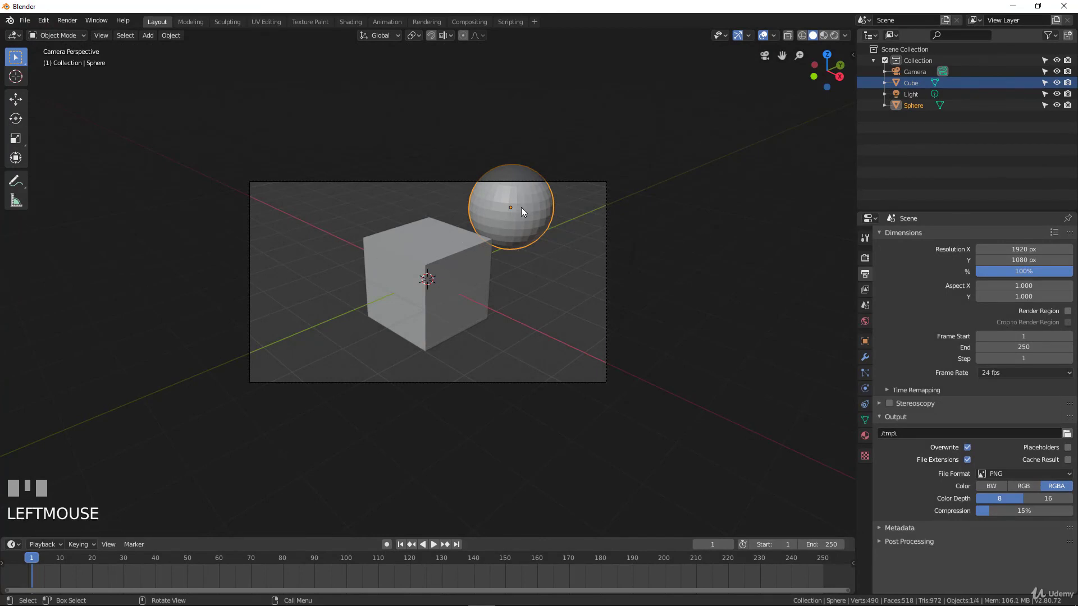
click(1067, 106)
key(F12)
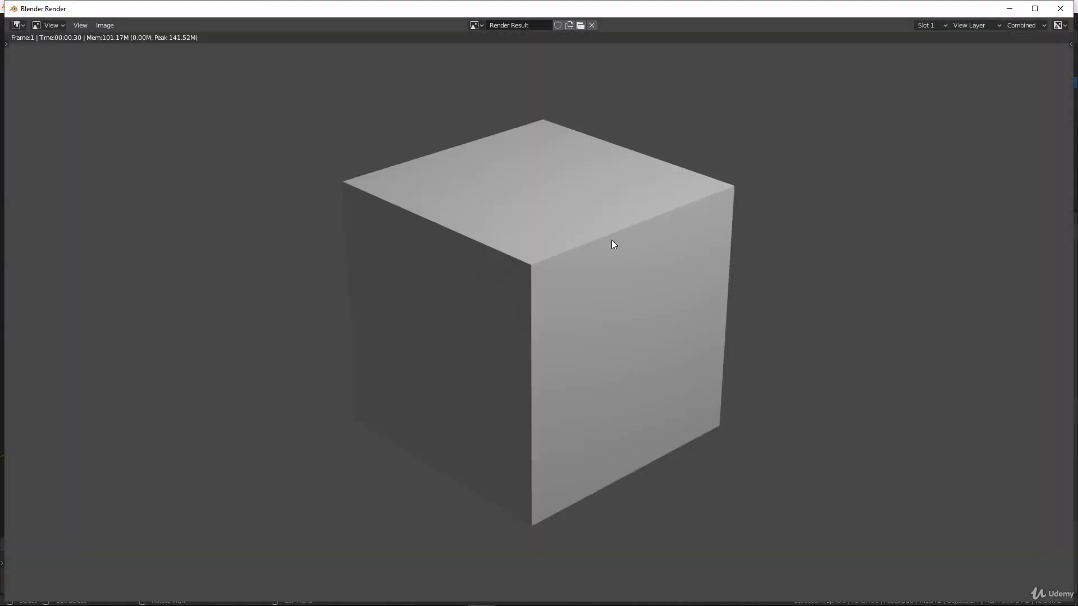
click(1059, 9)
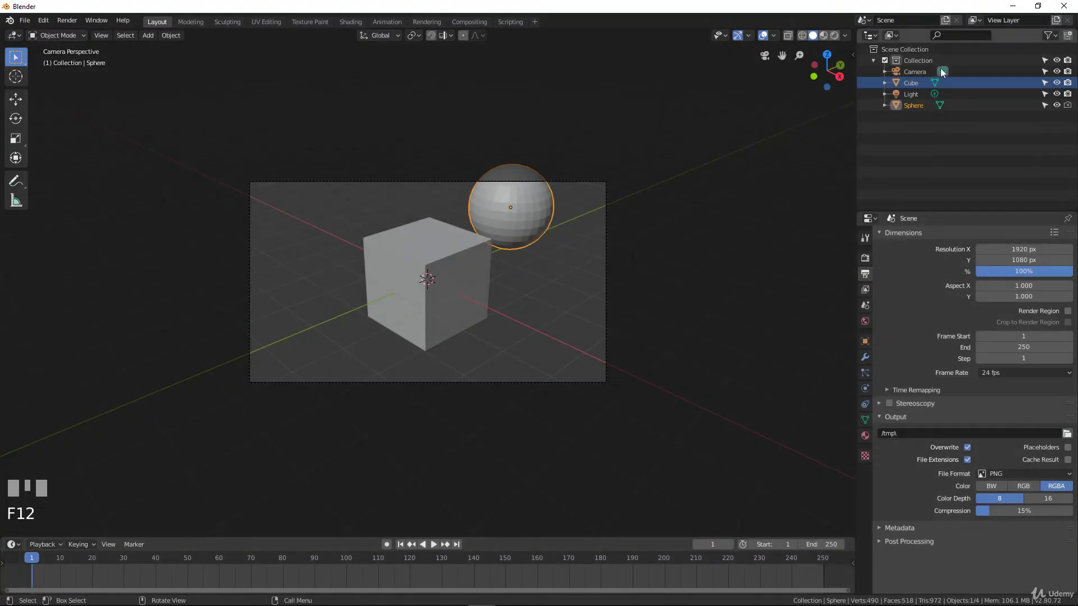
Enable the sphere in renders again and disable the cube in renders instead
click(1067, 105)
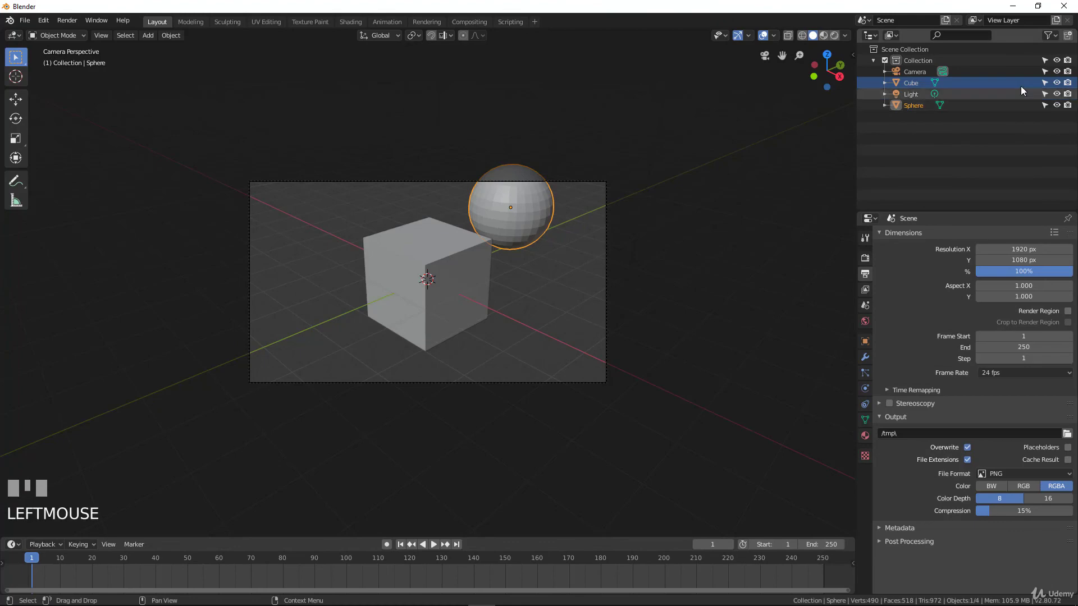
click(1067, 83)
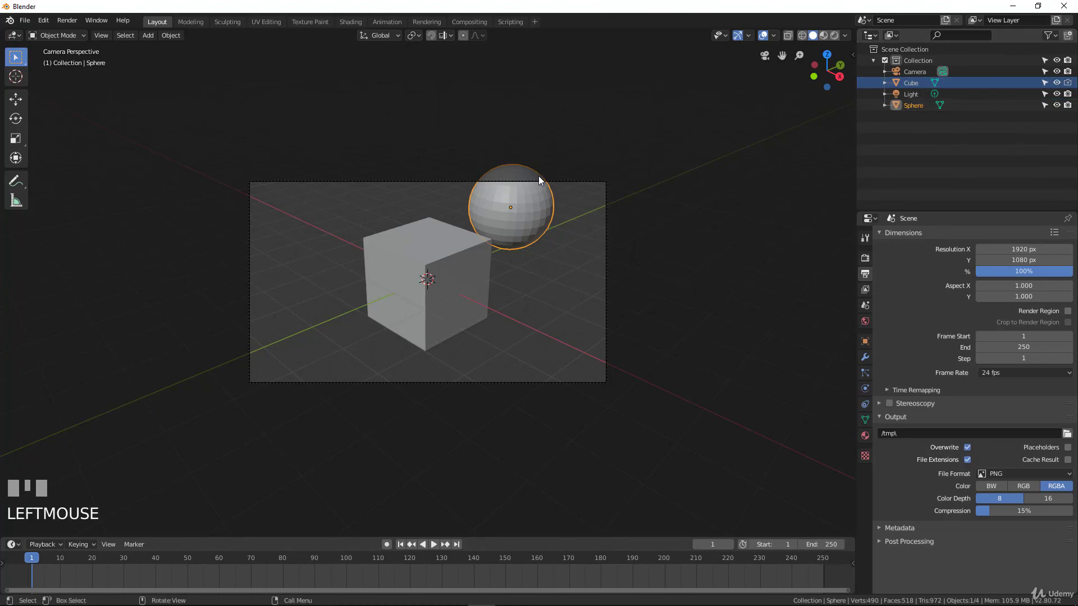
Render the current frame, close the render result, and enable the cube in renders again
key(F12)
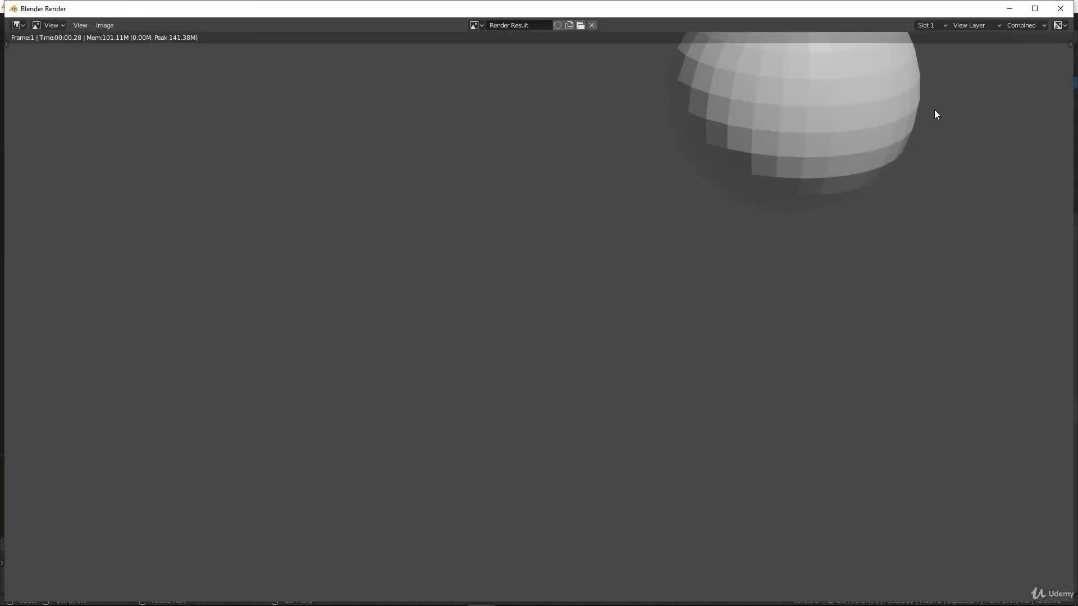
click(1059, 9)
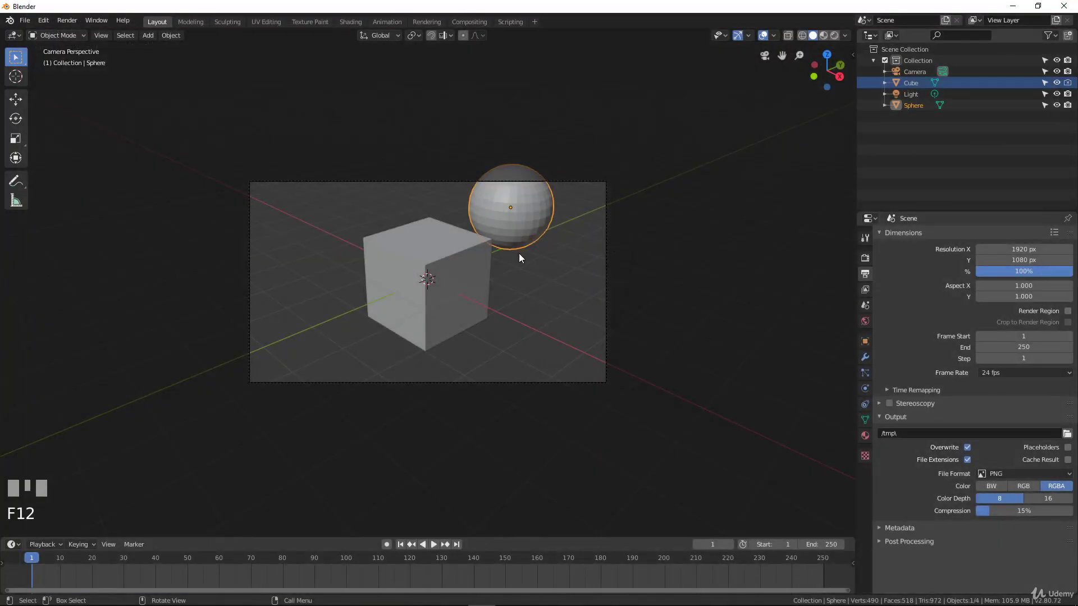
click(1067, 82)
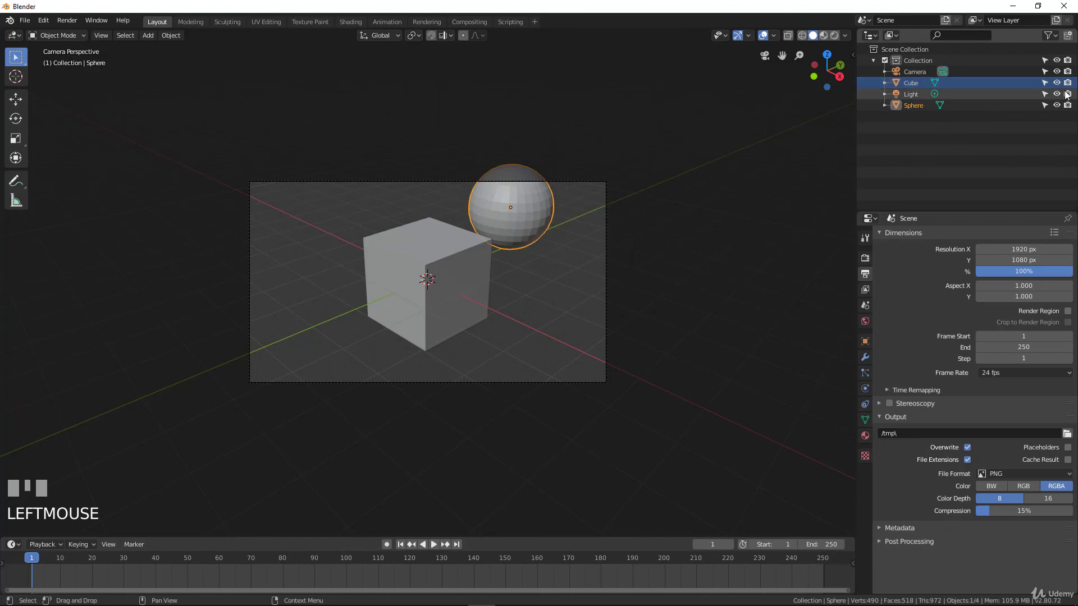
Rename the Cube object to "house" in the Outliner
scroll(507, 232, down, 2)
middle_drag(507, 233, 698, 215)
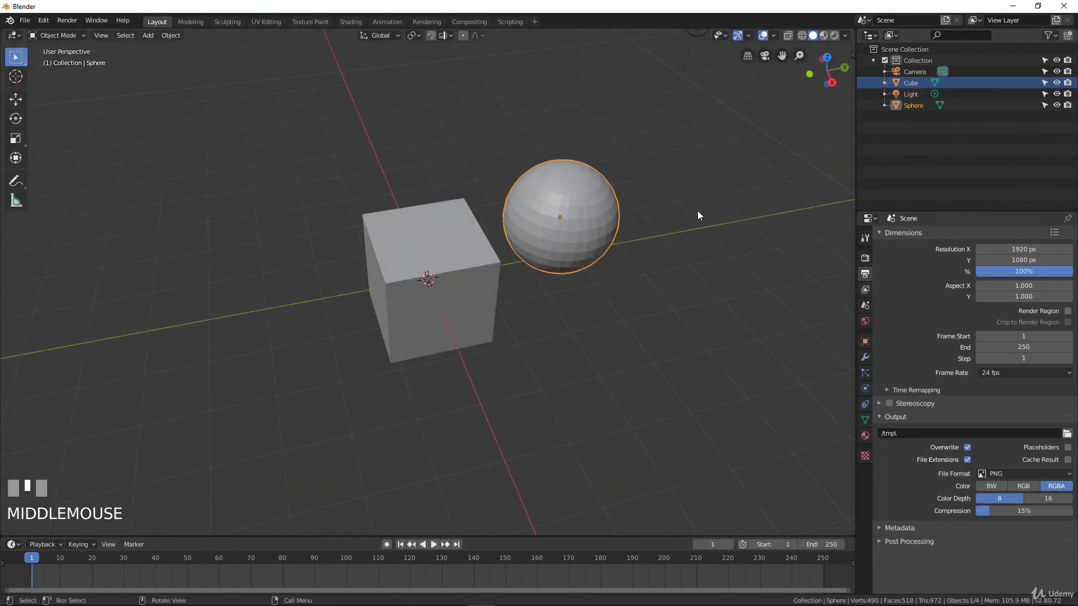
middle_drag(468, 225, 453, 208)
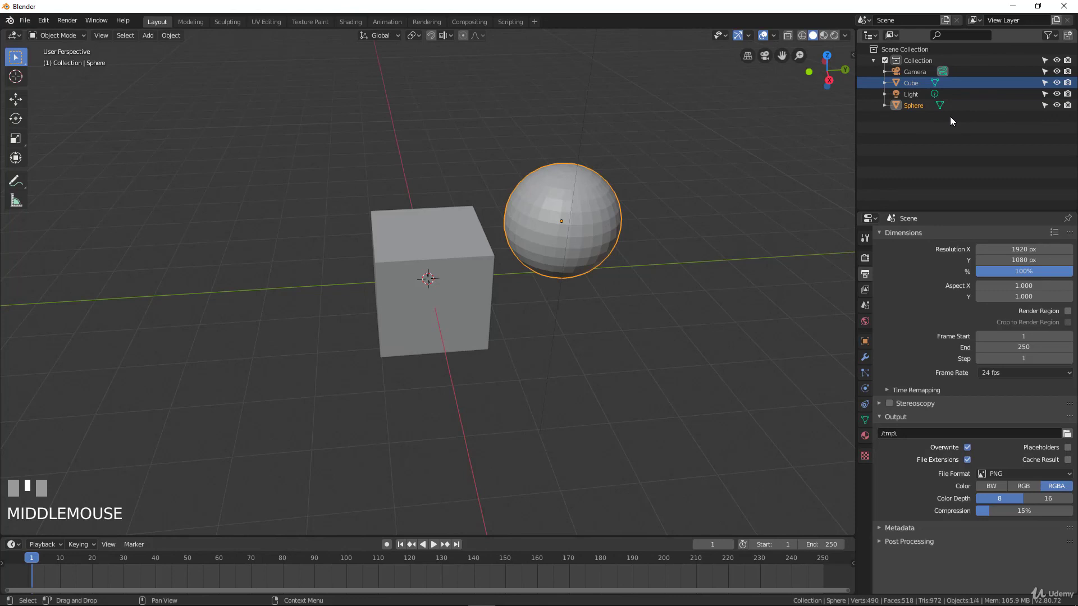
click(920, 83)
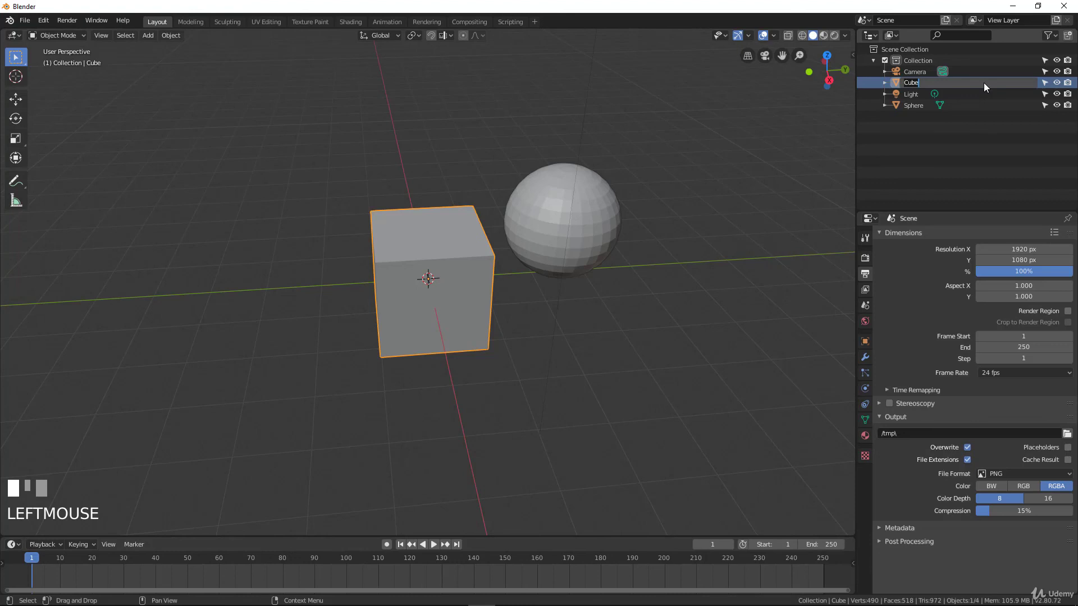
text(house)
key(Return)
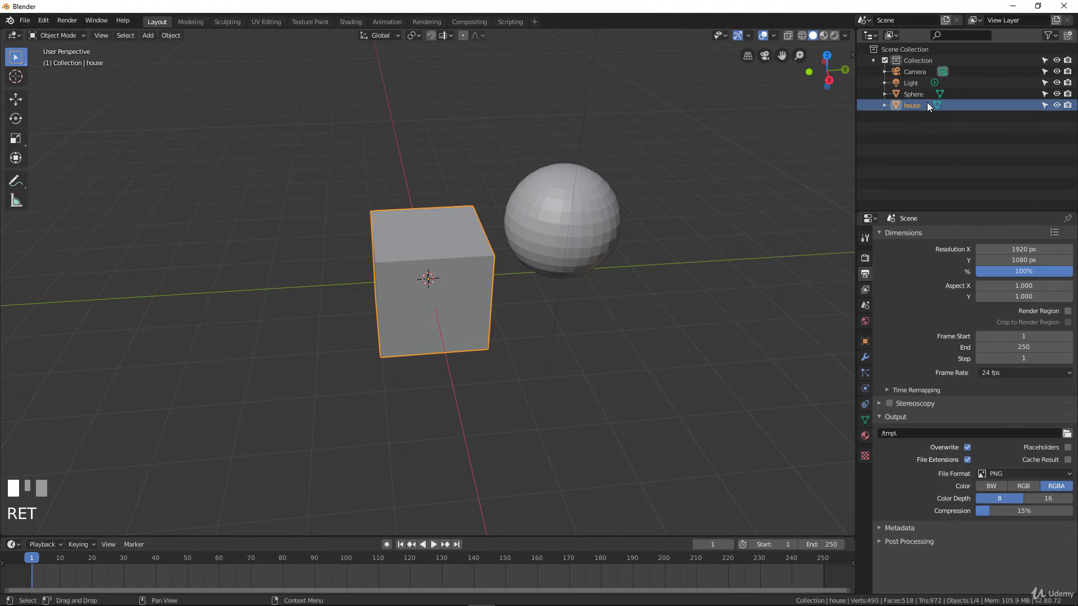
Select the house object in the Outliner and frame it in the 3D viewport
middle_drag(534, 176, 455, 212)
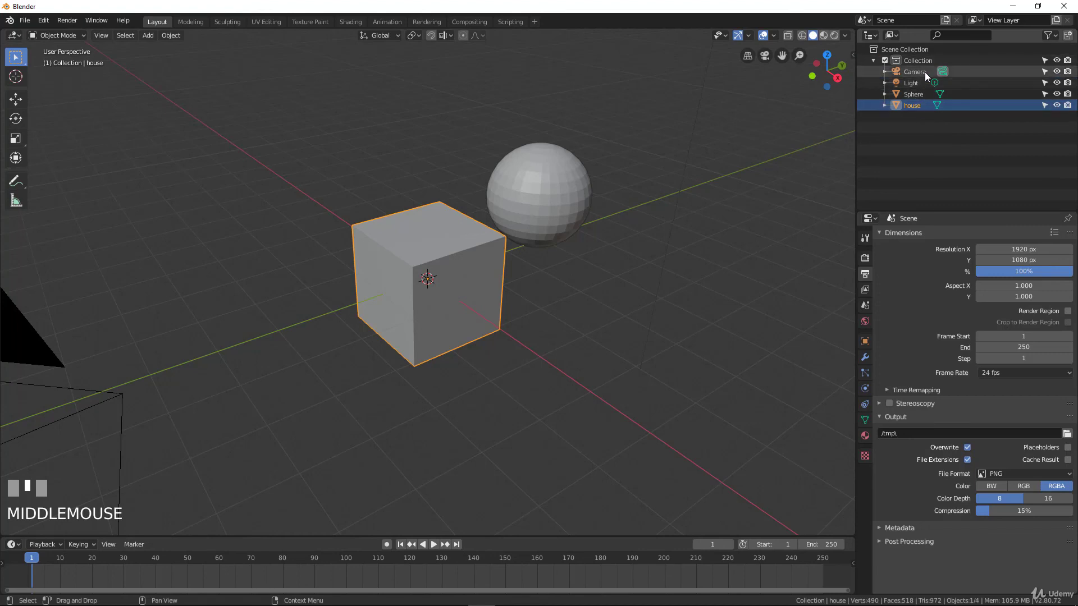
scroll(465, 321, down, 4)
scroll(464, 322, up, 2)
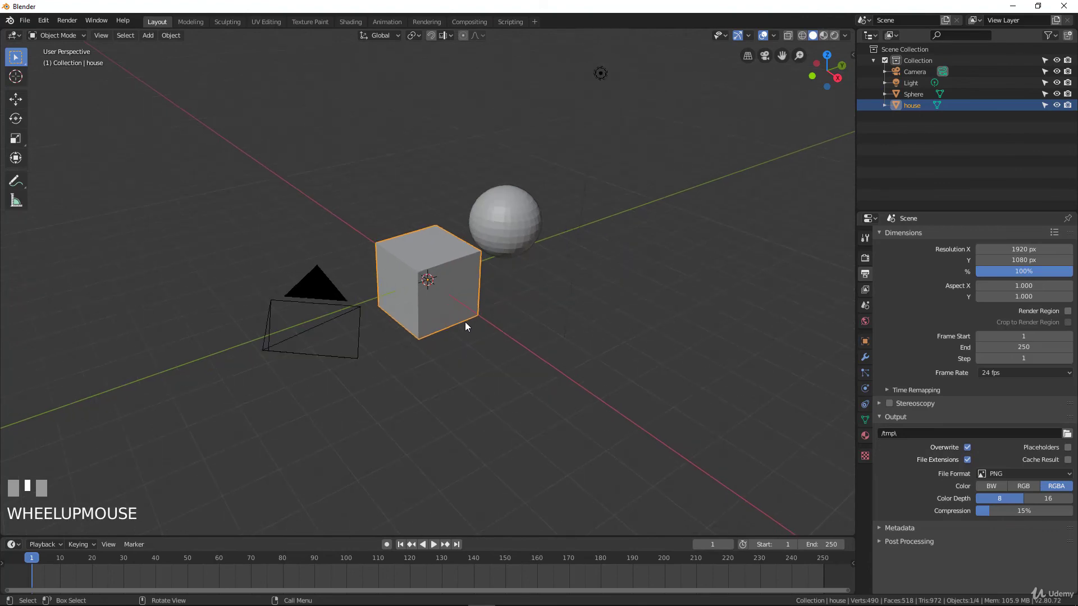
middle_drag(465, 321, 396, 298)
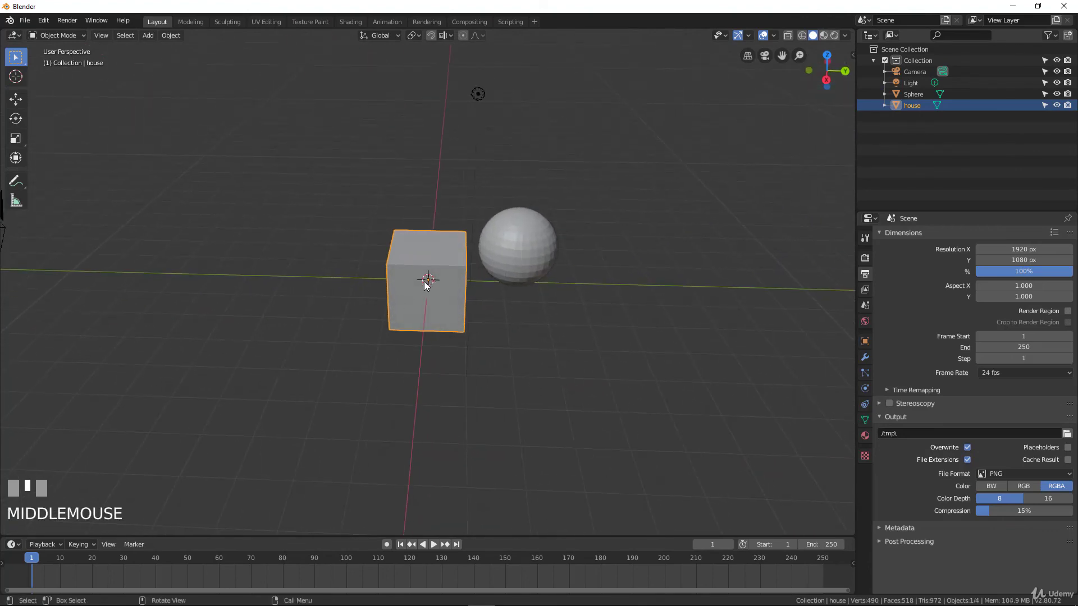
shift+middle_drag(466, 287, 455, 352)
scroll(589, 384, up, 5)
scroll(524, 378, up, 2)
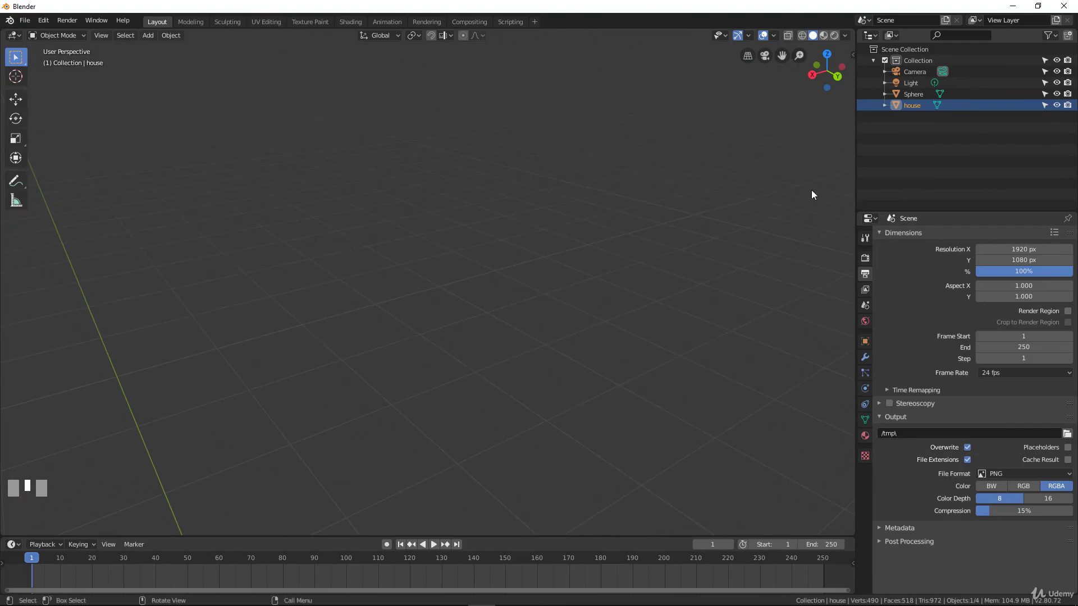
click(918, 107)
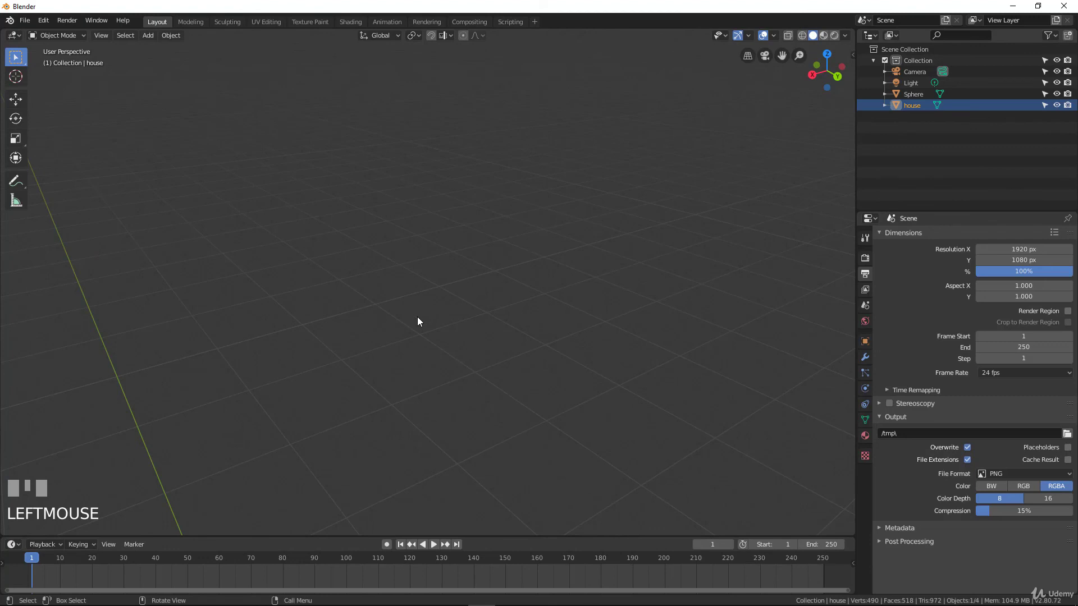
key(KP_Decimal)
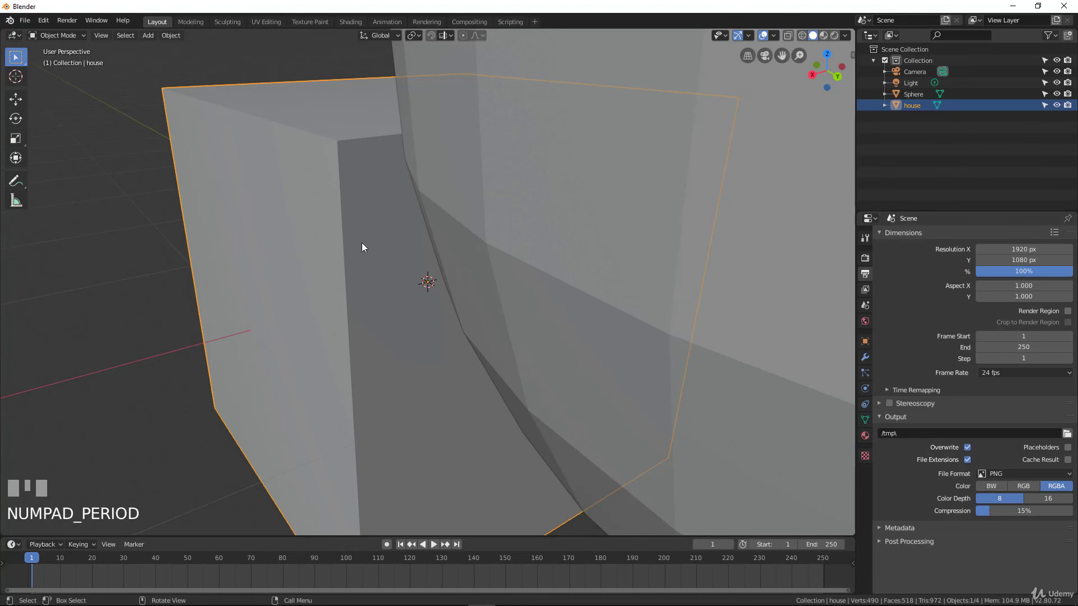
Select the sphere in the 3D viewport, frame it, and view it together with the surrounding scene
scroll(362, 245, down, 6)
middle_drag(362, 246, 298, 275)
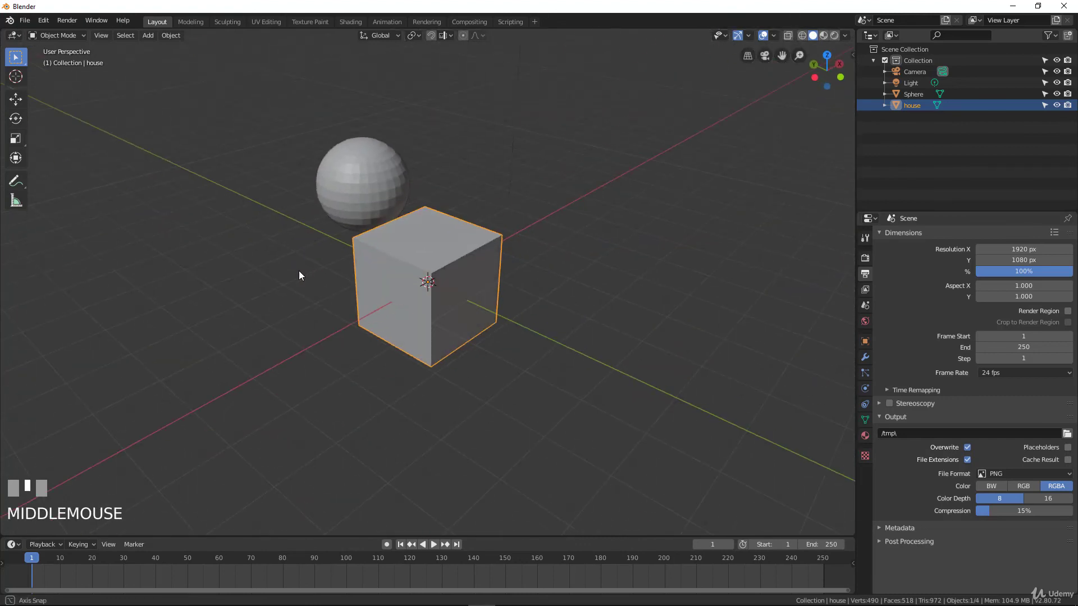
scroll(301, 268, down, 3)
click(395, 216)
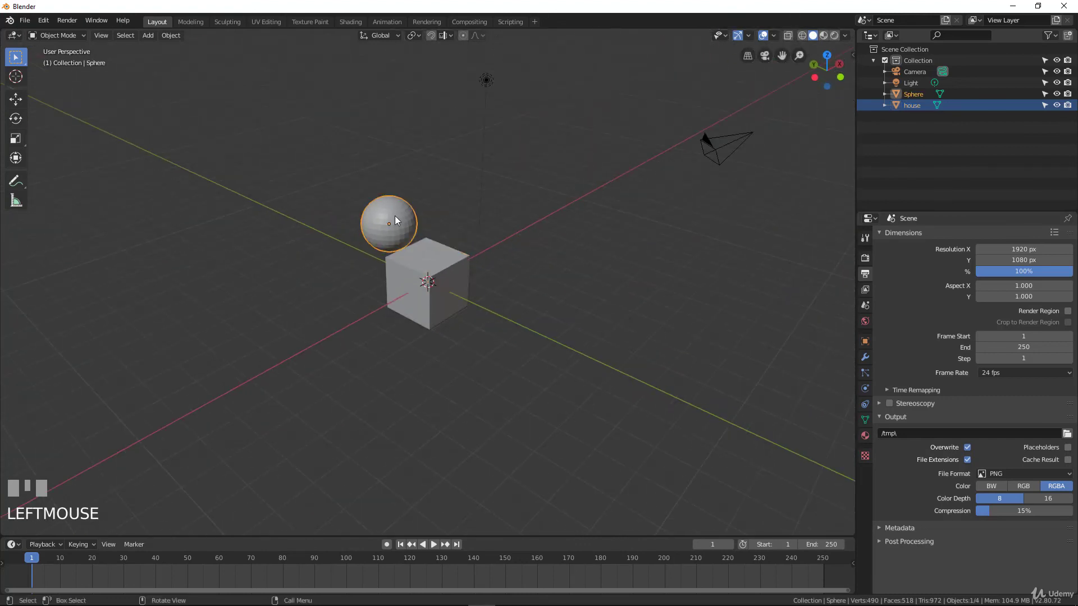
key(KP_Decimal)
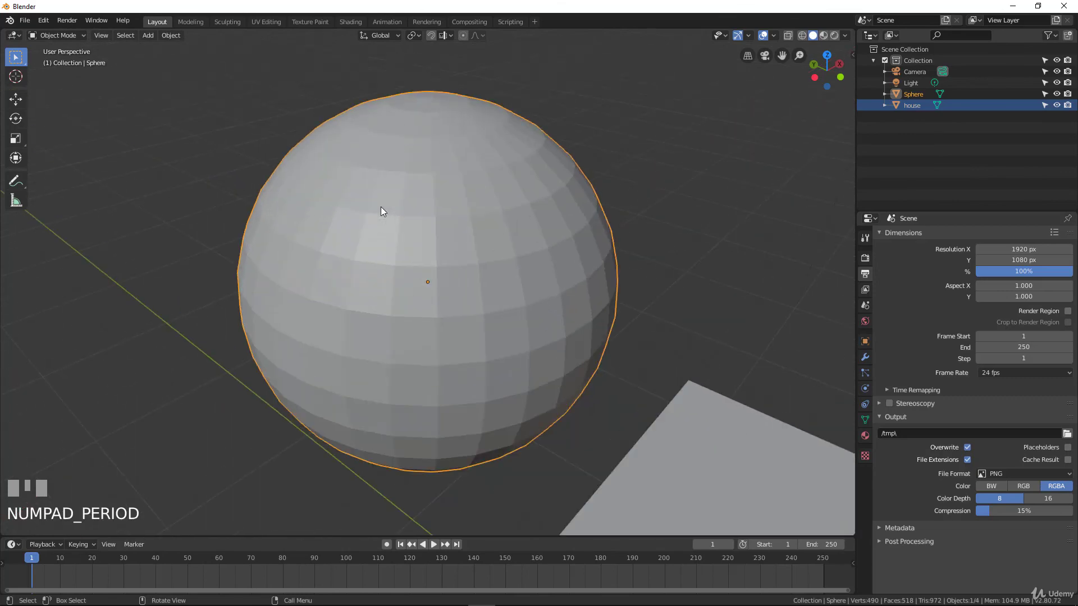
scroll(377, 247, down, 3)
middle_drag(376, 254, 408, 247)
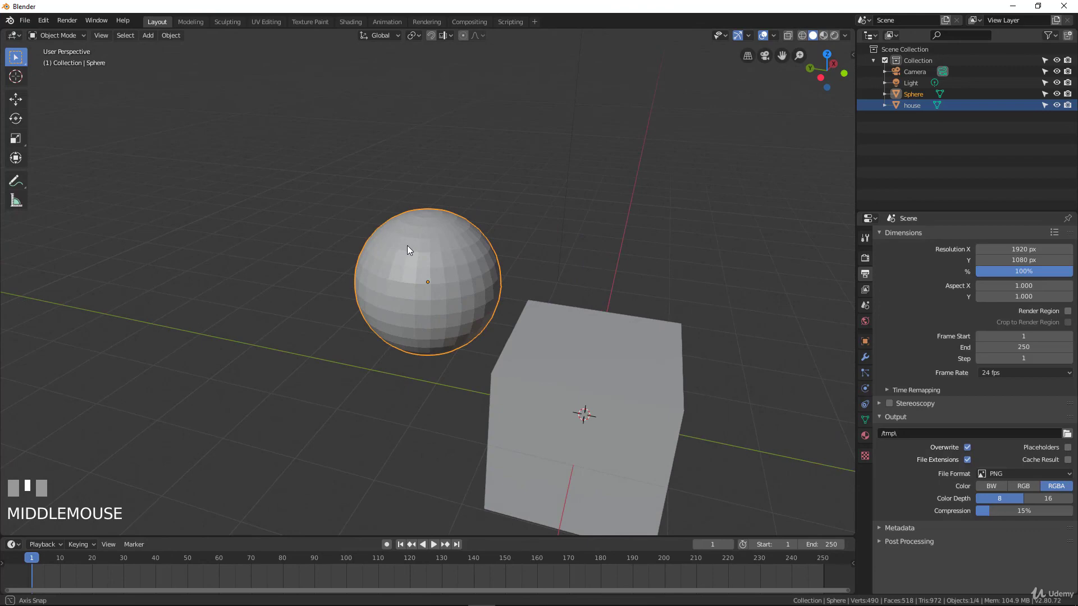
scroll(505, 287, down, 4)
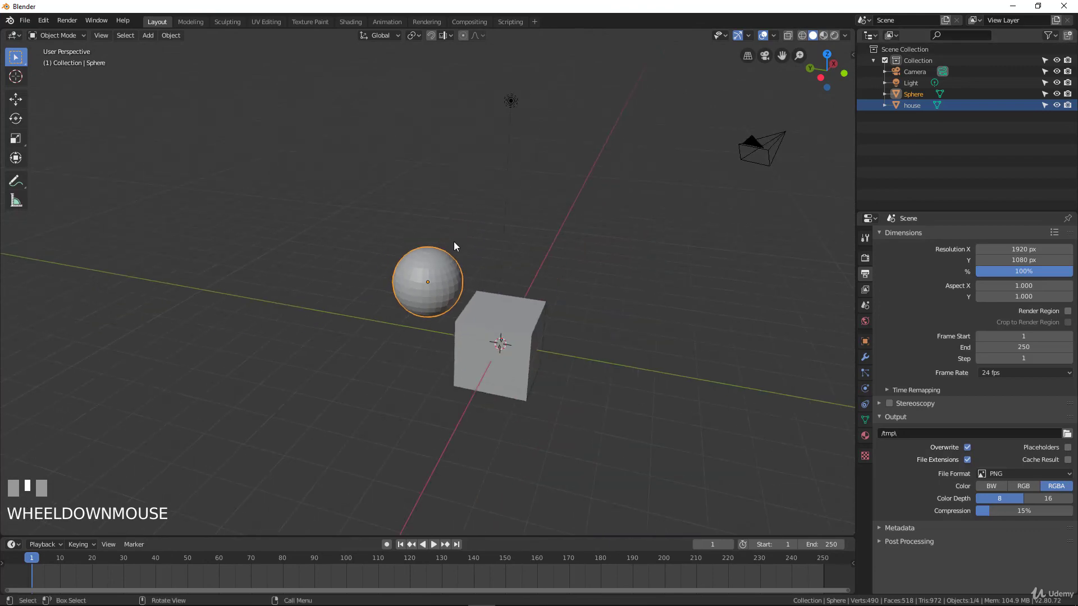